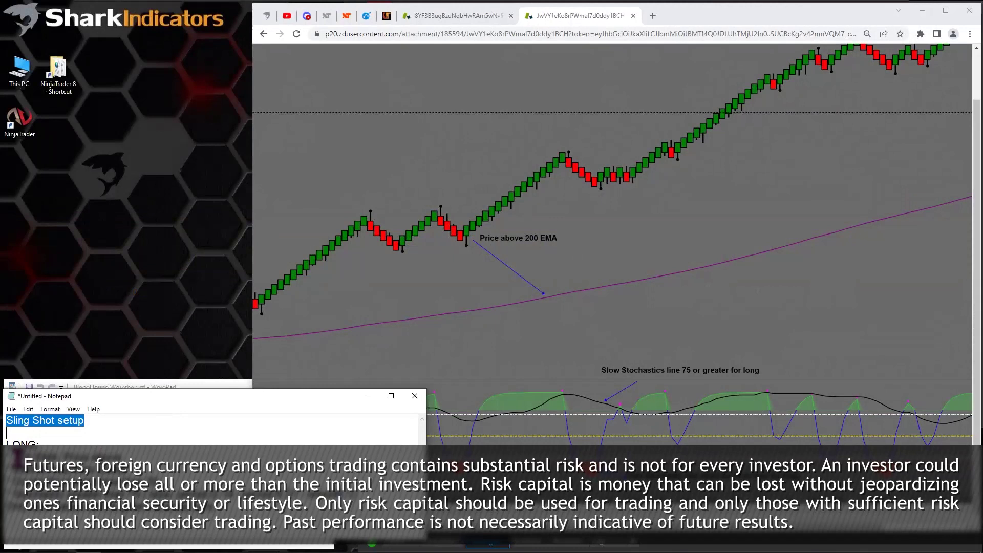
# Examine the Sling Shot long rules in the notes, covering the EMA, DoubleStochastic and Stochastic conditions, against the annotated example chart.
pyautogui.moveTo(14, 457); pyautogui.dragTo(117, 456)
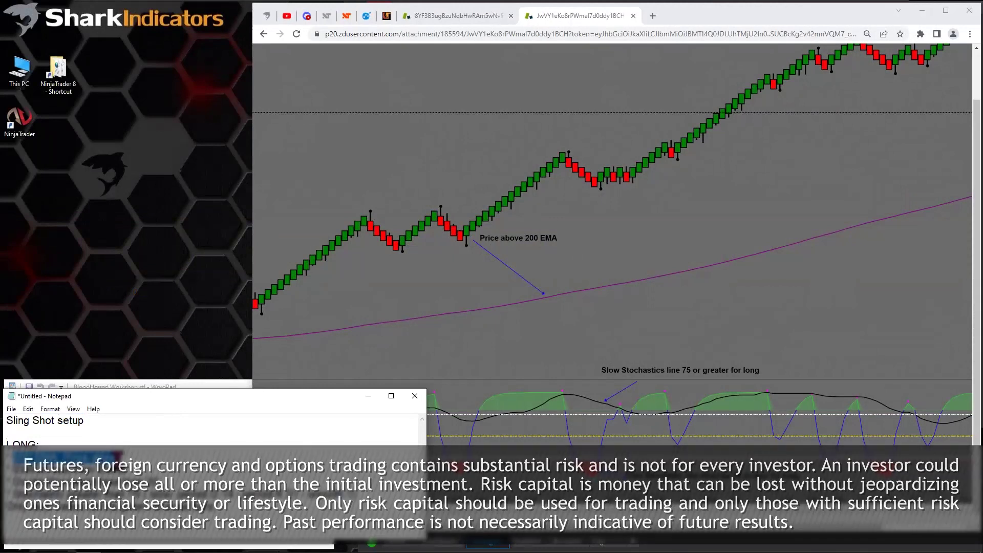
pyautogui.moveTo(15, 469); pyautogui.dragTo(131, 469)
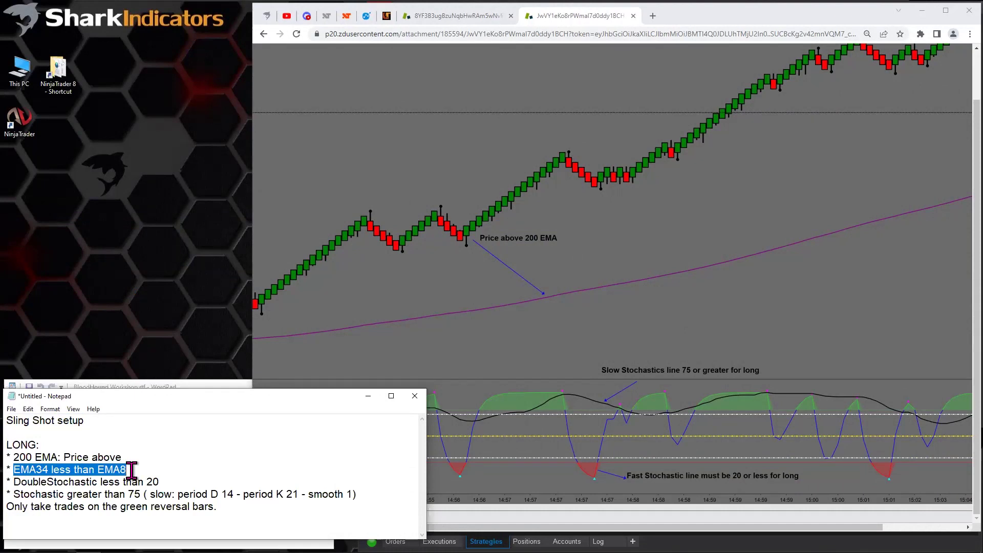
pyautogui.moveTo(13, 457); pyautogui.dragTo(139, 470)
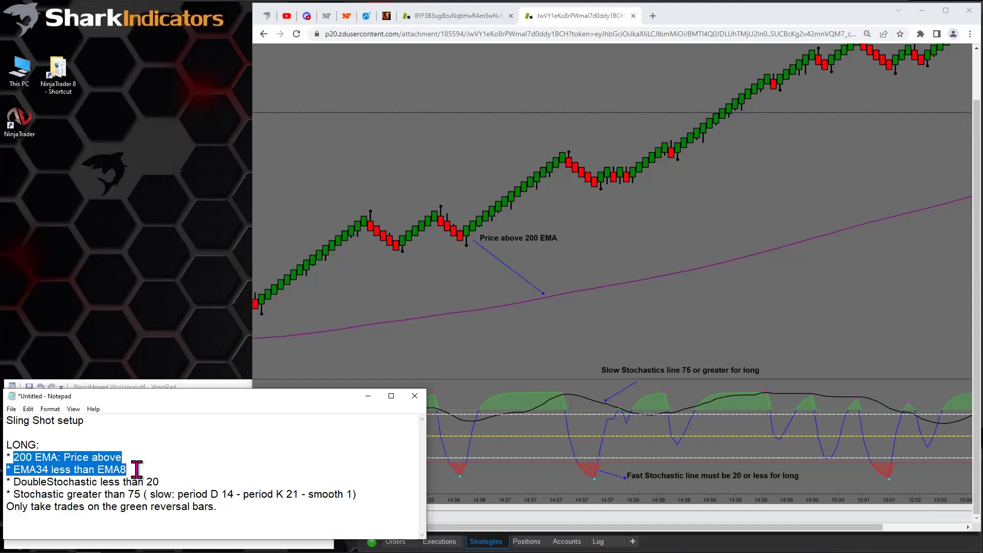
pyautogui.click(33, 458)
pyautogui.moveTo(17, 458); pyautogui.dragTo(54, 458)
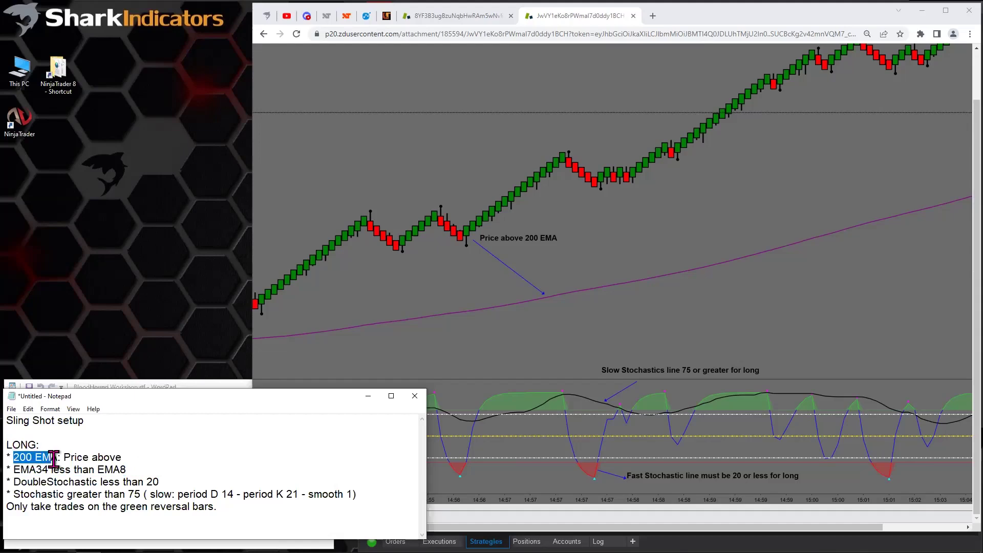
pyautogui.moveTo(18, 469); pyautogui.dragTo(136, 469)
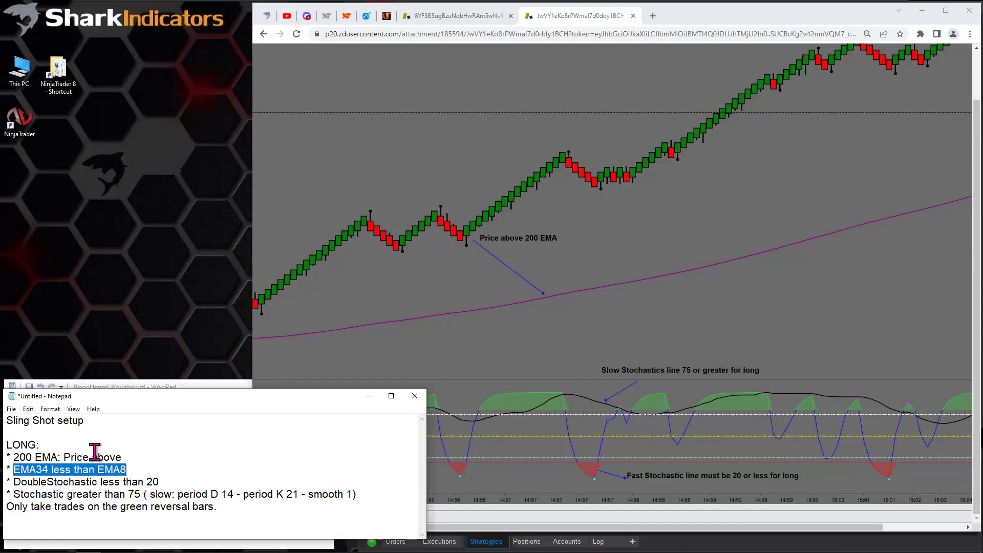
pyautogui.moveTo(14, 457); pyautogui.dragTo(122, 459)
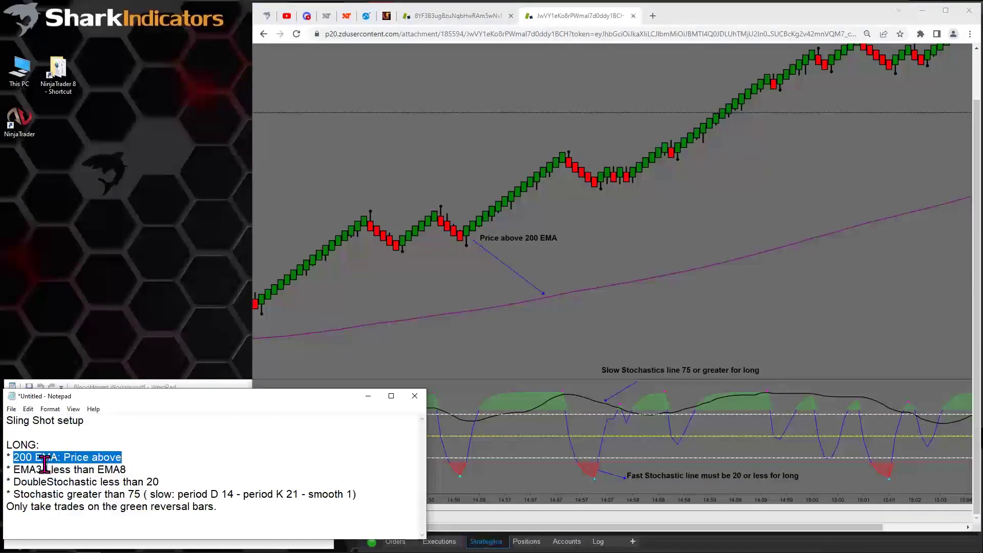
pyautogui.click(19, 471)
pyautogui.keyDown('shift'); pyautogui.click(126, 469); pyautogui.keyUp('shift')
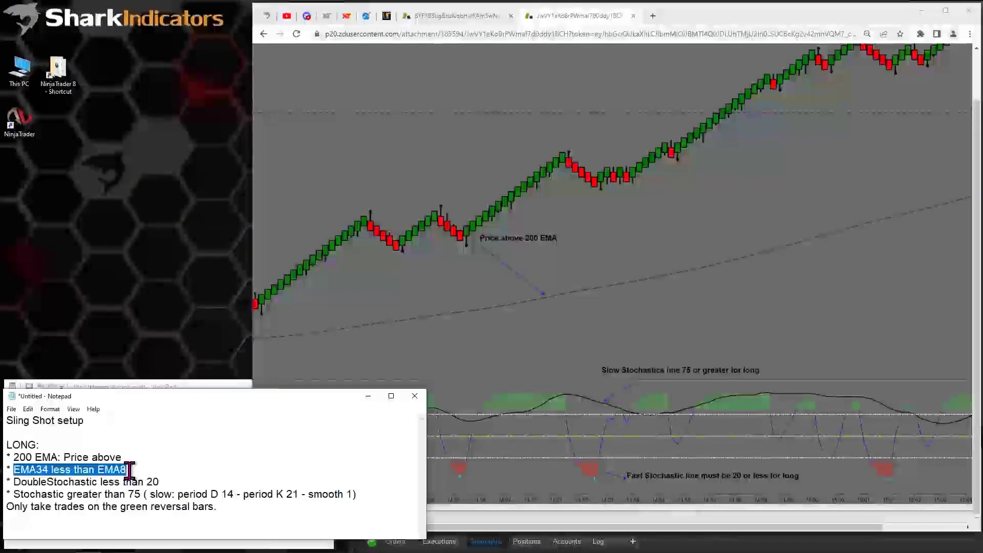
pyautogui.moveTo(12, 445); pyautogui.dragTo(33, 444)
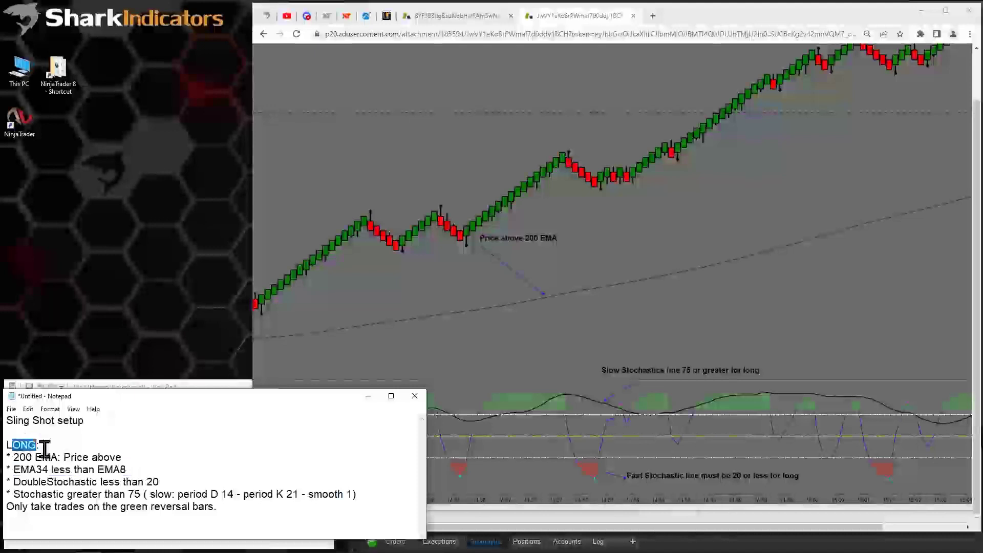
pyautogui.moveTo(13, 481); pyautogui.dragTo(94, 482)
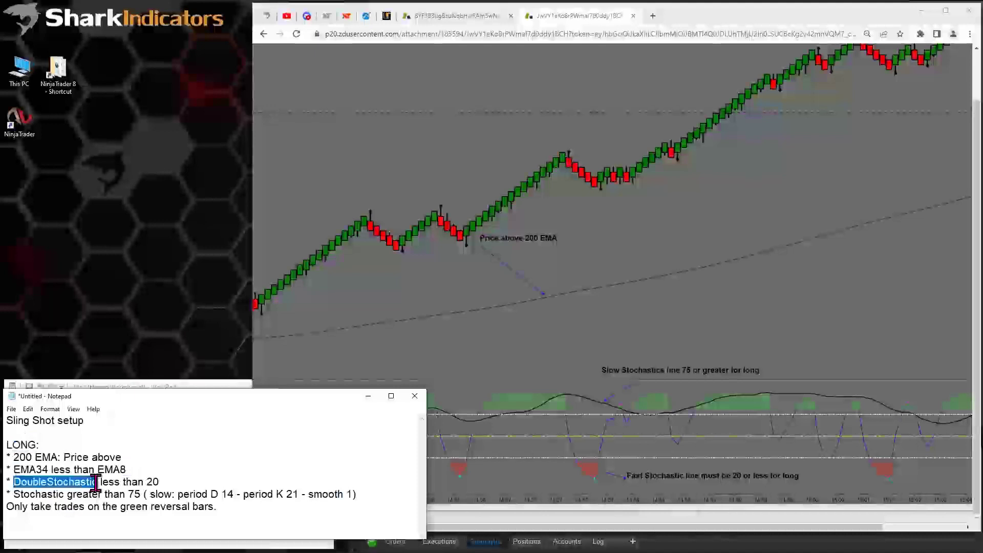
pyautogui.moveTo(14, 494); pyautogui.dragTo(67, 495)
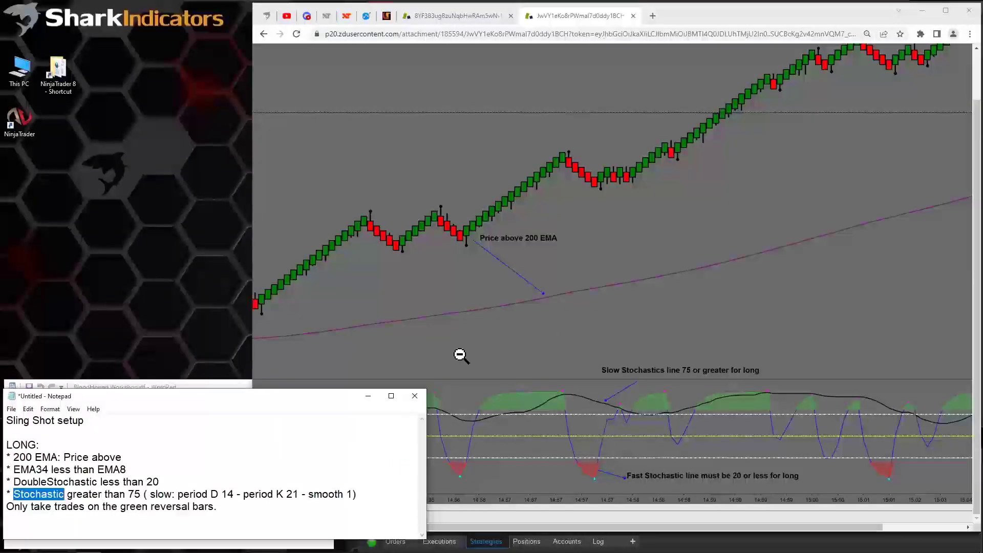
pyautogui.click(588, 25)
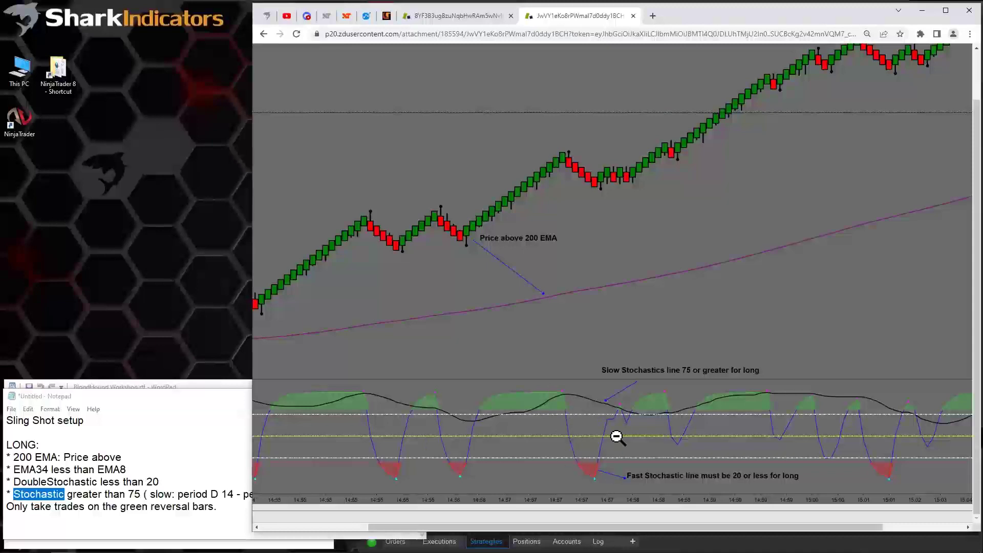
pyautogui.hotkey('alt', 'Tab')
pyautogui.moveTo(18, 482); pyautogui.dragTo(97, 483)
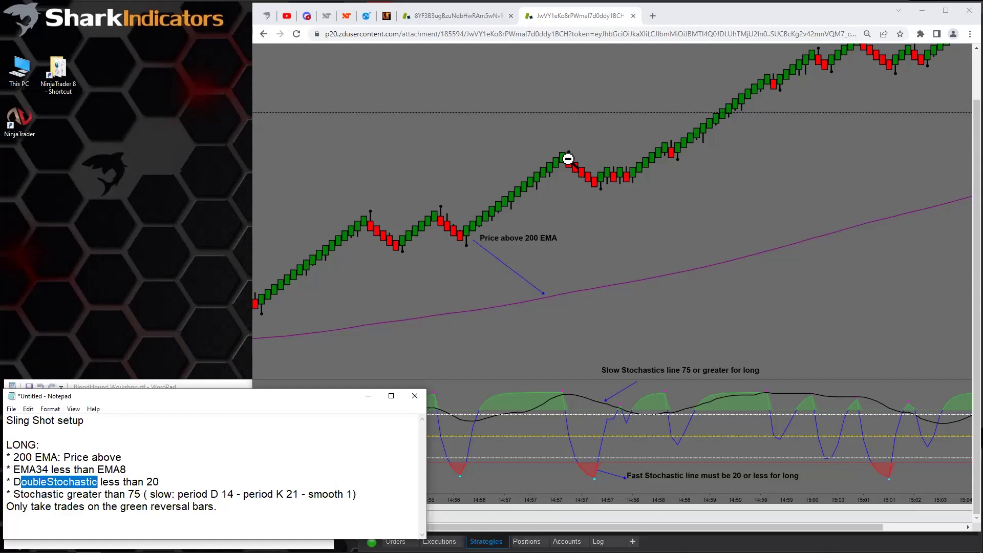
# Switch to the NinjaTrader chart and give the EMA 8, 34 and 200 indicators distinct plot colors, with EMA 8 in white.
pyautogui.click(925, 15)
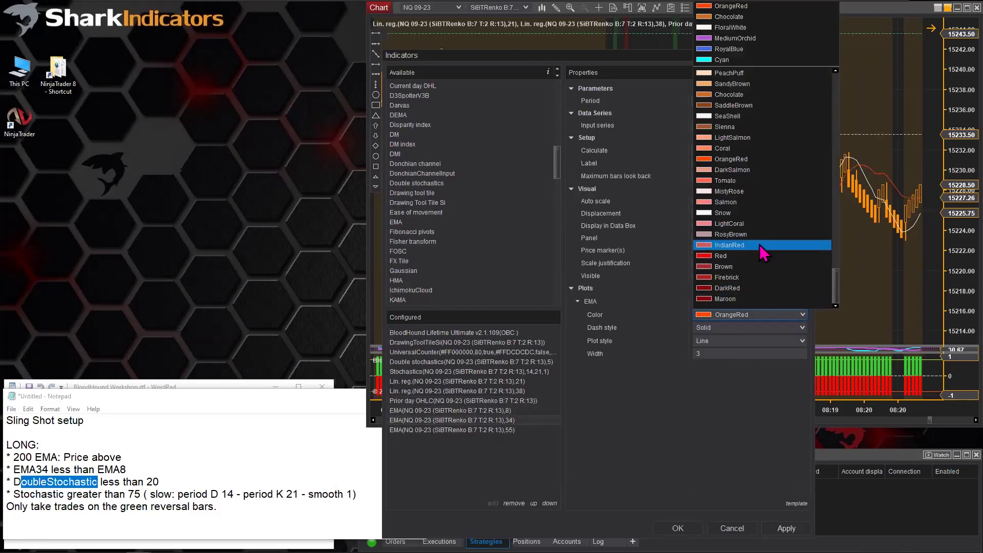
pyautogui.click(761, 251)
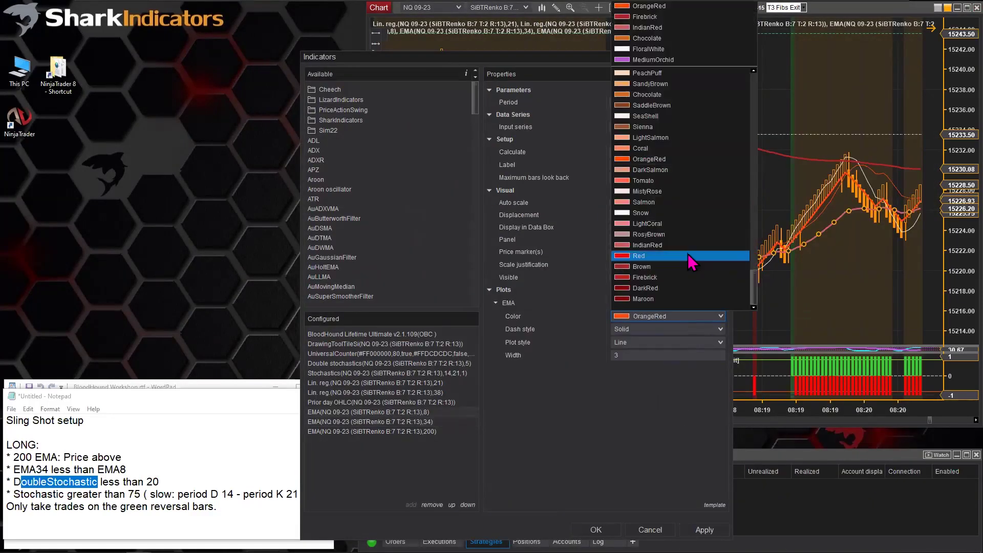
pyautogui.scroll(-1, 660, 201)
pyautogui.click(659, 191)
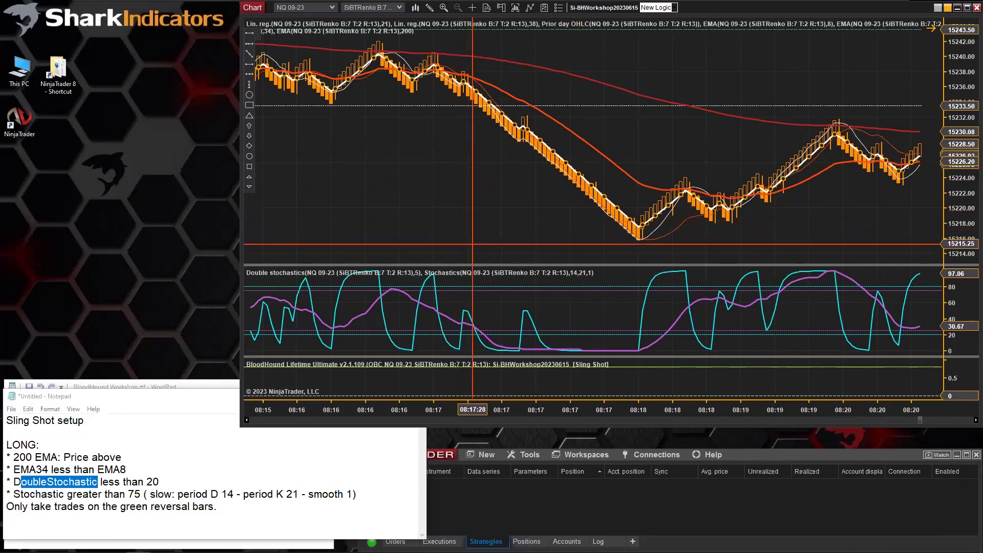
# Examine the Double stochastics and Stochastics plots on the chart and review the long-entry conditions in the notes.
pyautogui.click(641, 310)
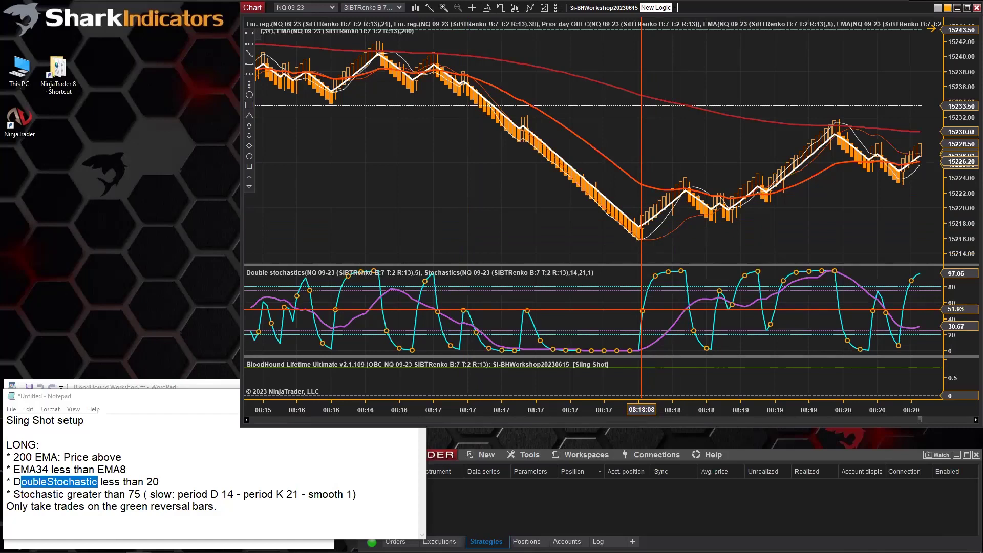
pyautogui.click(673, 326)
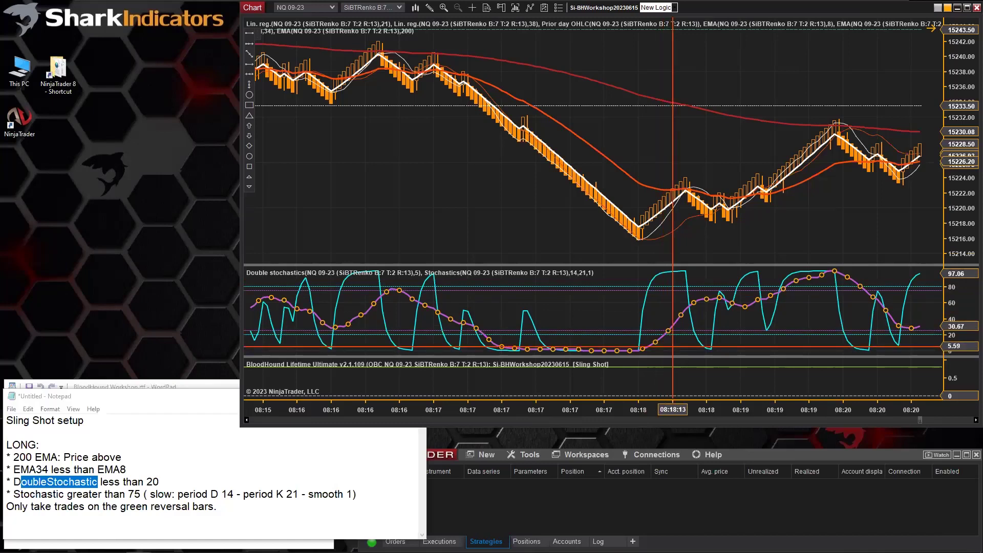
pyautogui.click(641, 335)
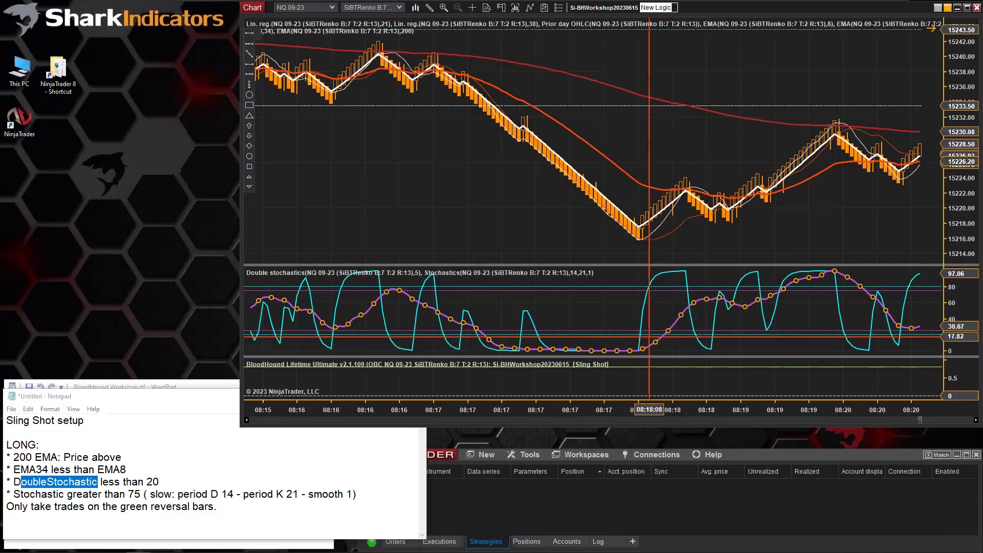
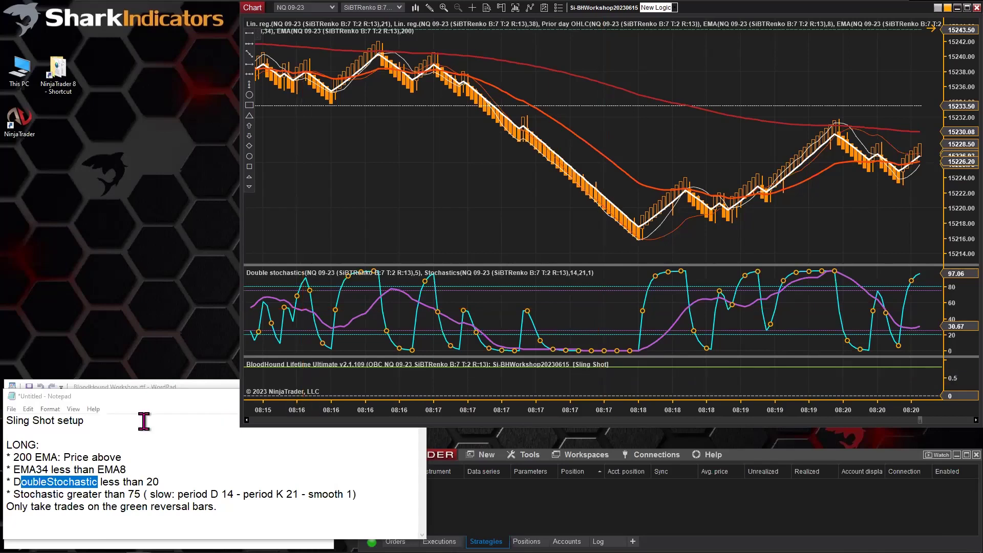
pyautogui.click(56, 459)
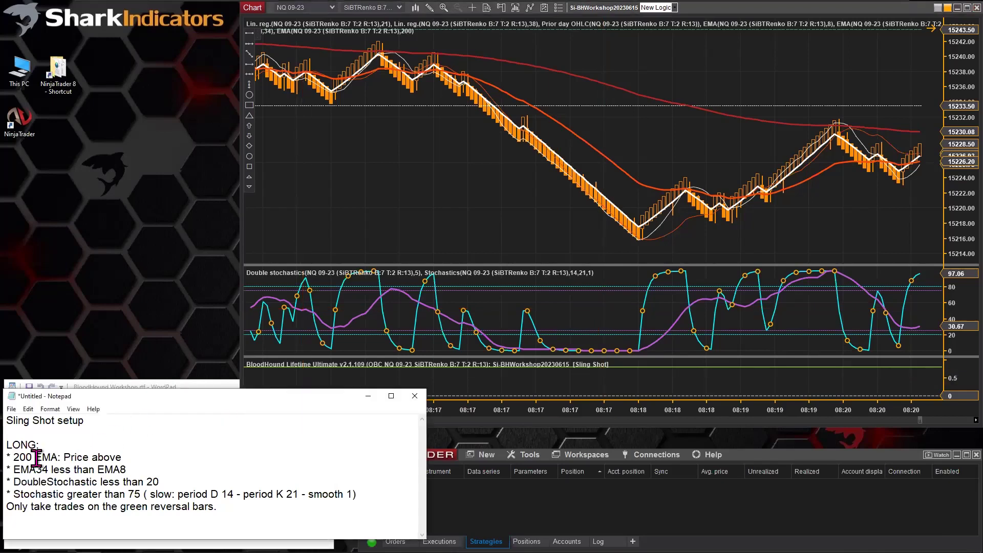
pyautogui.moveTo(14, 457); pyautogui.dragTo(134, 459)
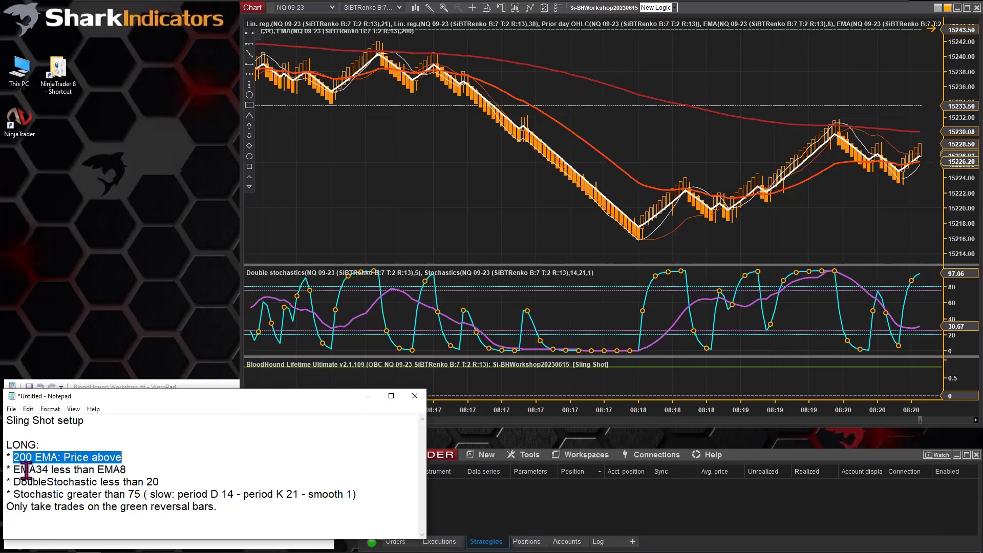
pyautogui.moveTo(14, 469); pyautogui.dragTo(120, 469)
pyautogui.moveTo(14, 481); pyautogui.dragTo(156, 483)
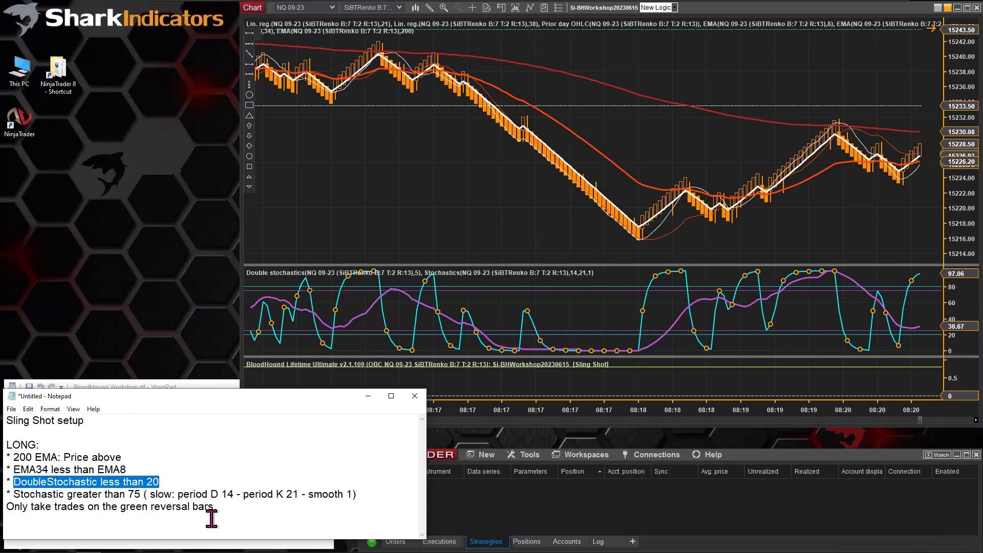
pyautogui.moveTo(11, 457); pyautogui.dragTo(121, 457)
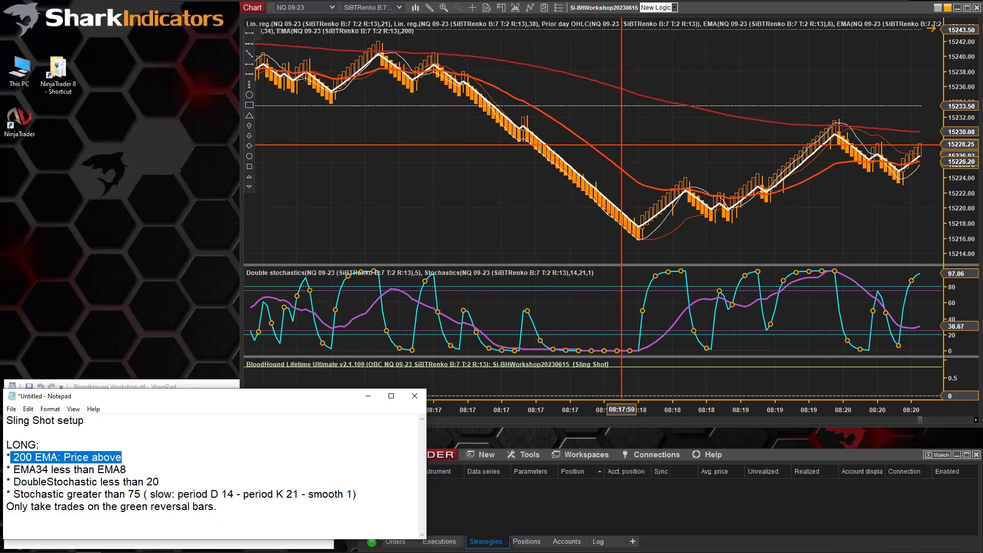
# Open the BloodHound Sling Shot logic board with its solver list hidden, and compare price with the 200 EMA on the chart.
pyautogui.click(602, 8)
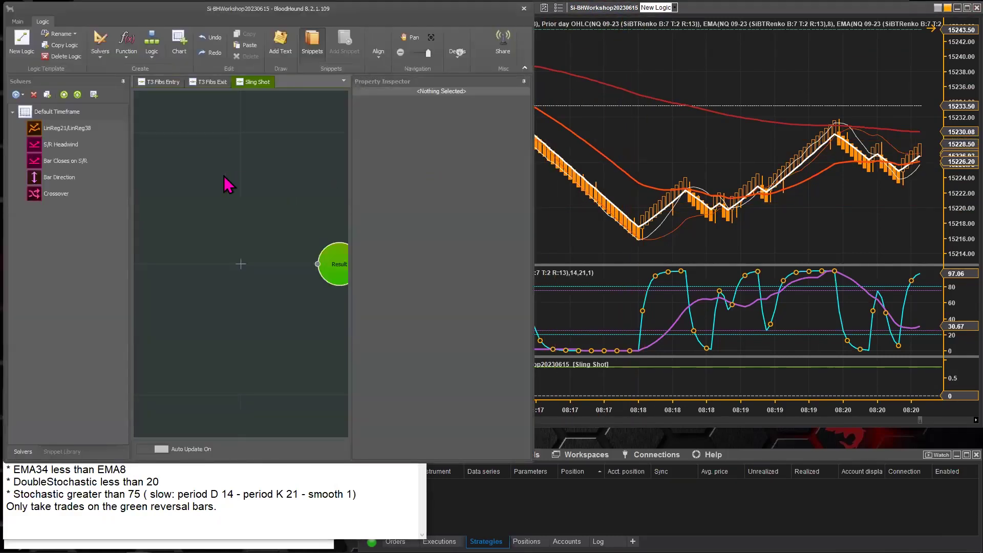
pyautogui.click(123, 81)
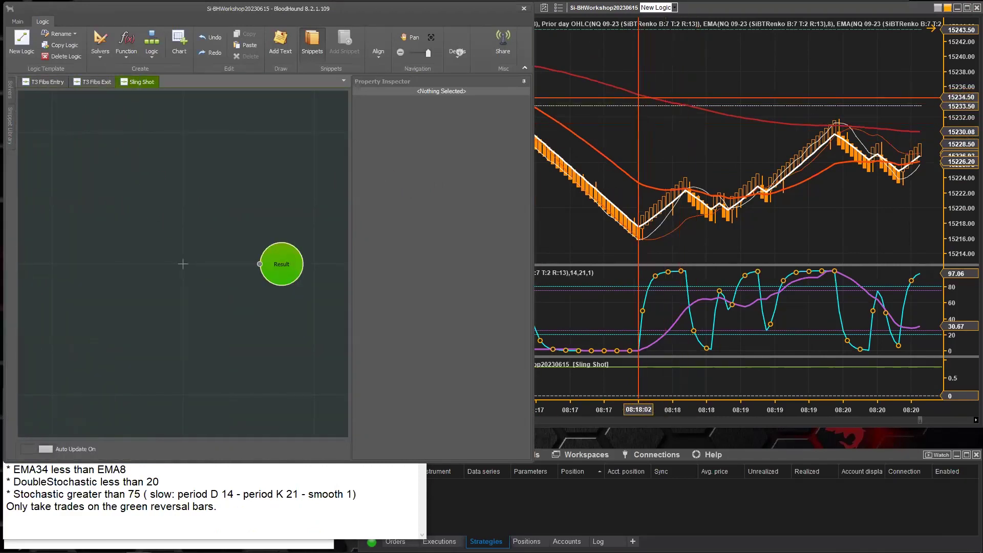
pyautogui.click(637, 96)
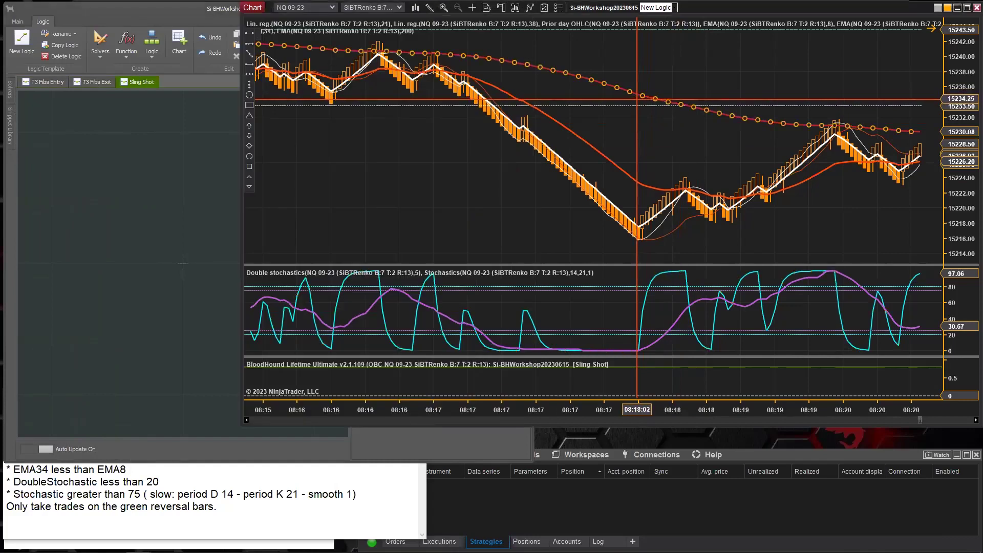
pyautogui.click(756, 160)
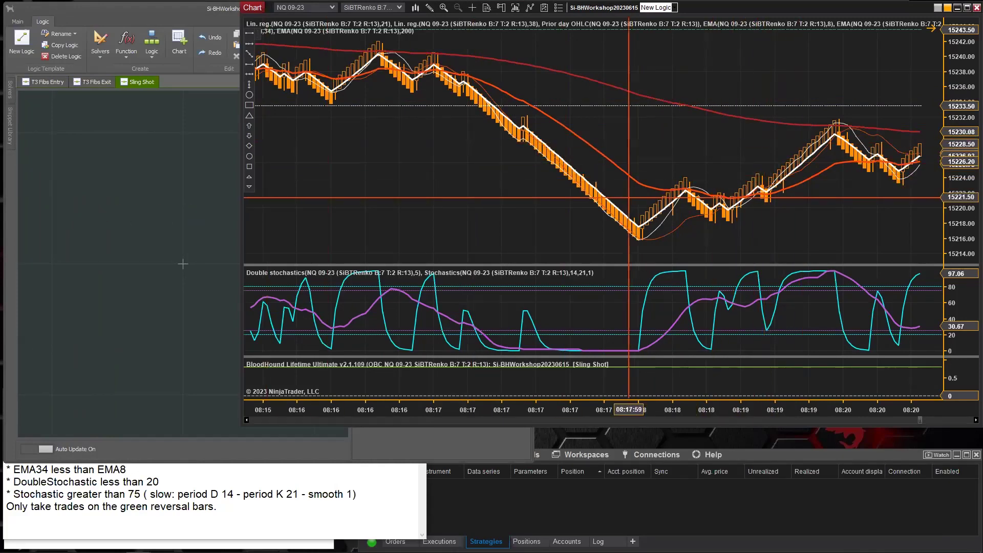
pyautogui.click(755, 119)
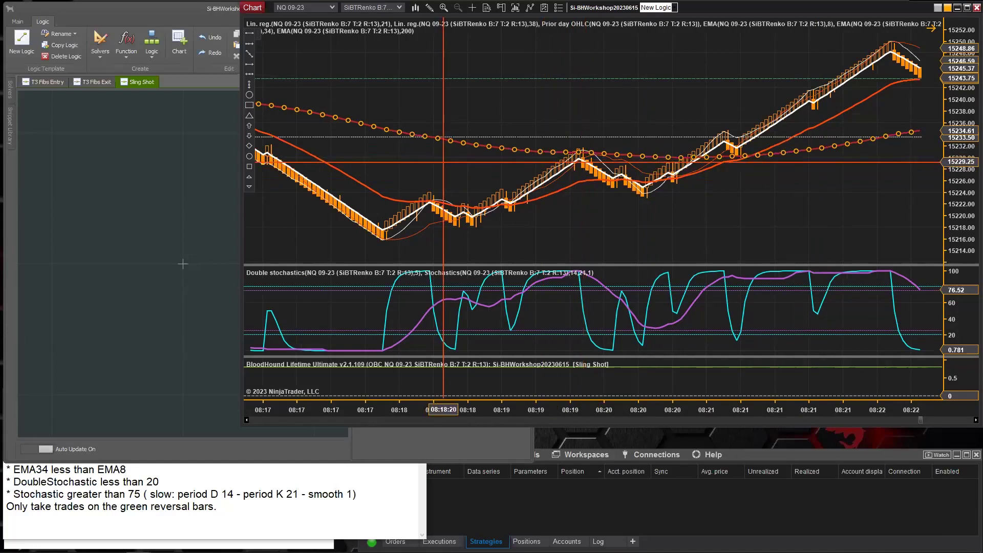
# Add a Comparison solver to the Sling Shot logic board, connect it to the Result node and move it closer to that node.
pyautogui.rightClick(88, 143)
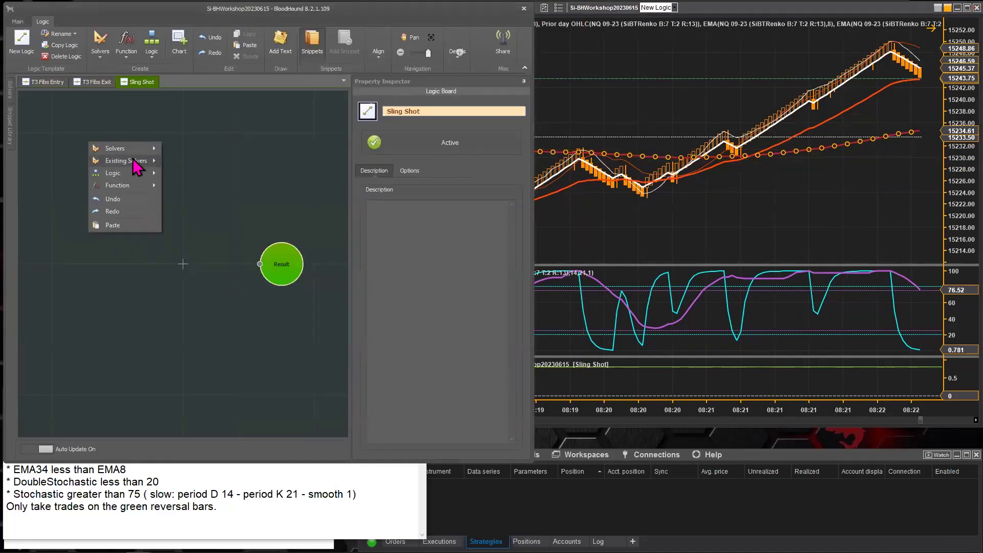
pyautogui.moveTo(136, 153)
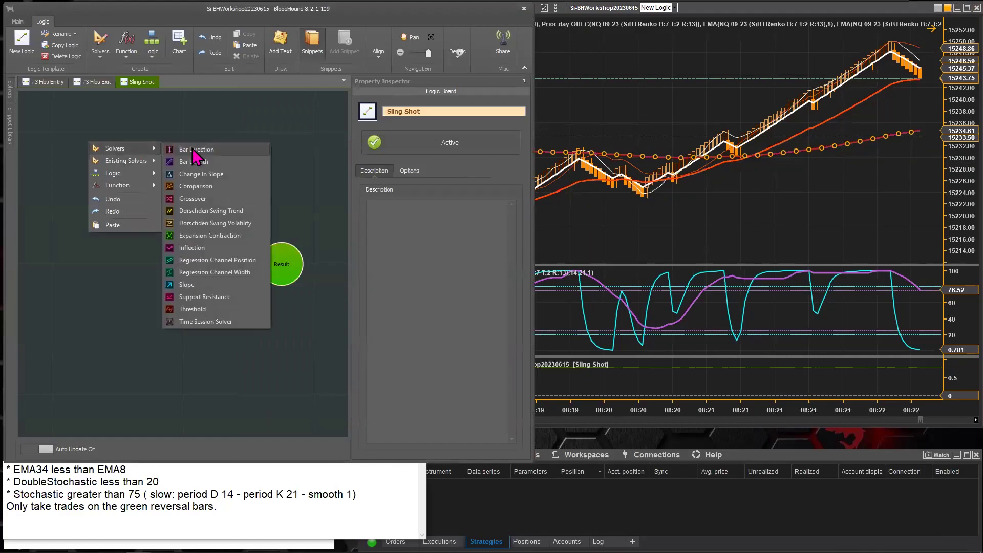
pyautogui.click(198, 187)
pyautogui.moveTo(132, 161); pyautogui.dragTo(253, 249)
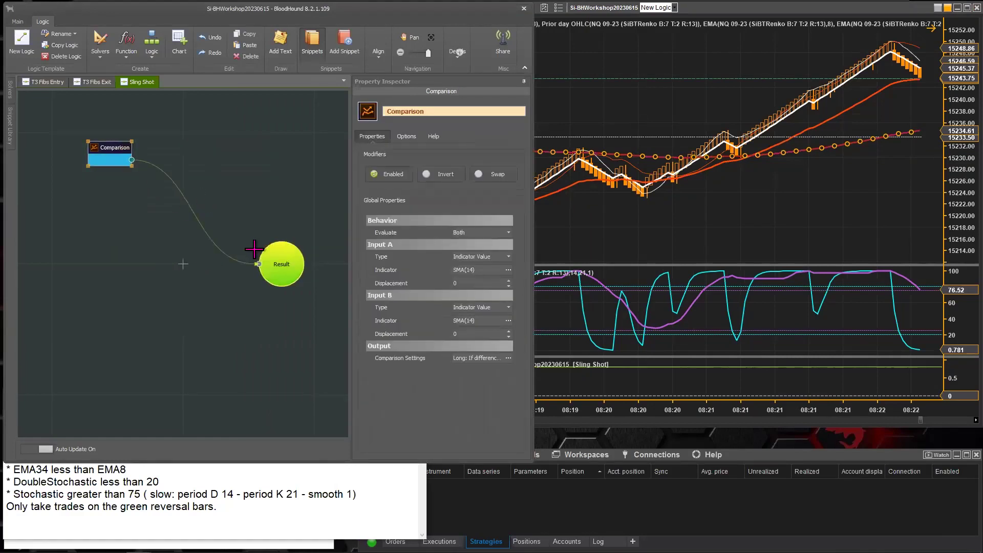
pyautogui.moveTo(108, 148); pyautogui.dragTo(175, 221)
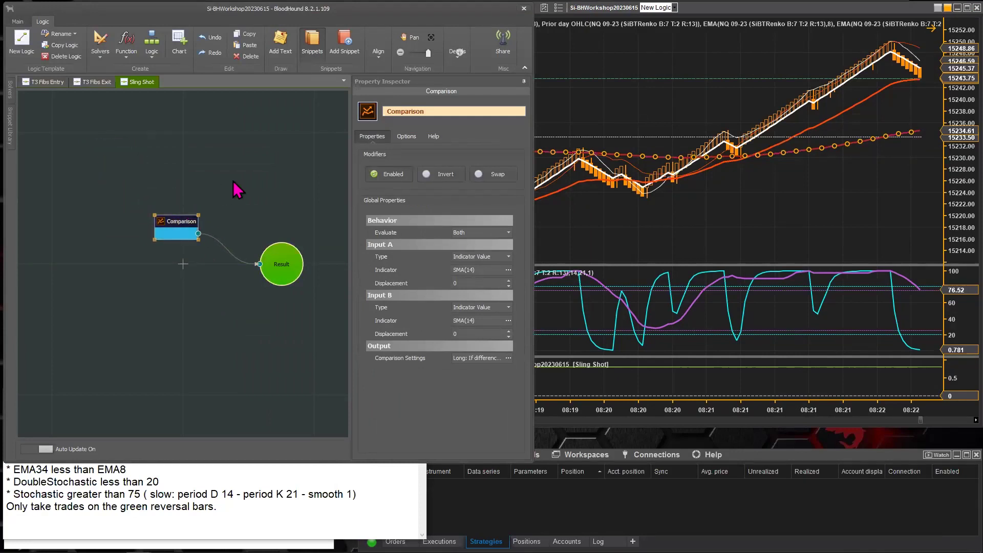
# Rename the Comparison solver to "LoHi / EMA200".
pyautogui.doubleClick(407, 111)
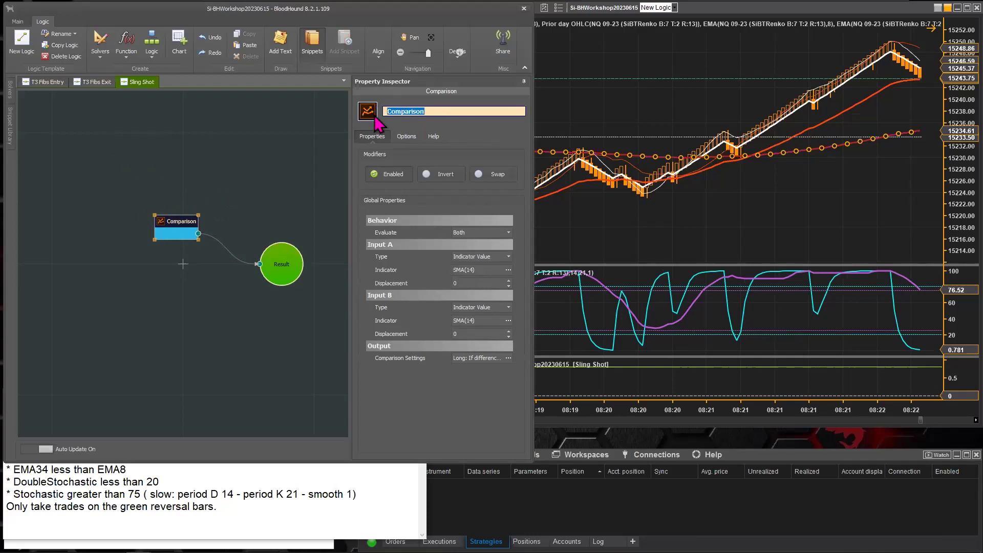
pyautogui.write('LoHi / EM')
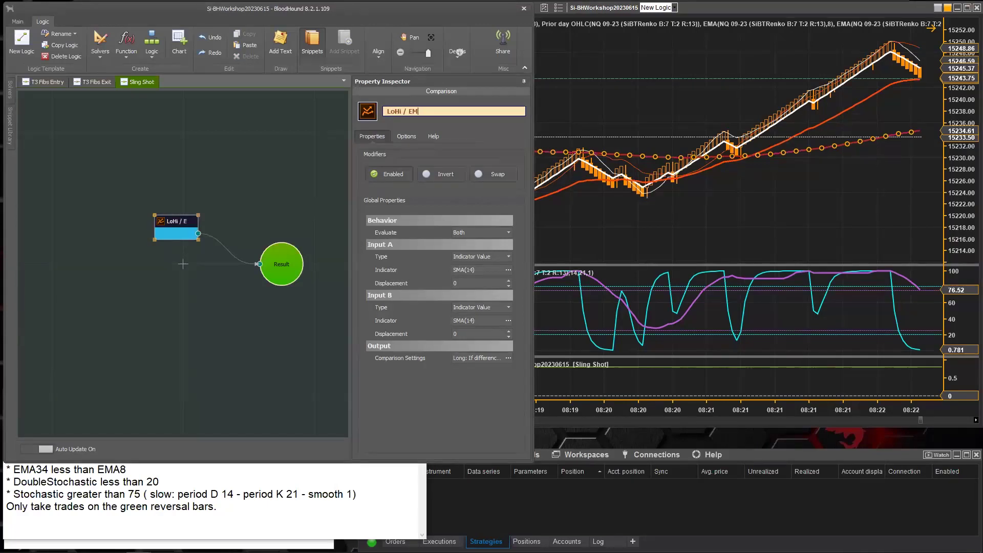
pyautogui.write('00')
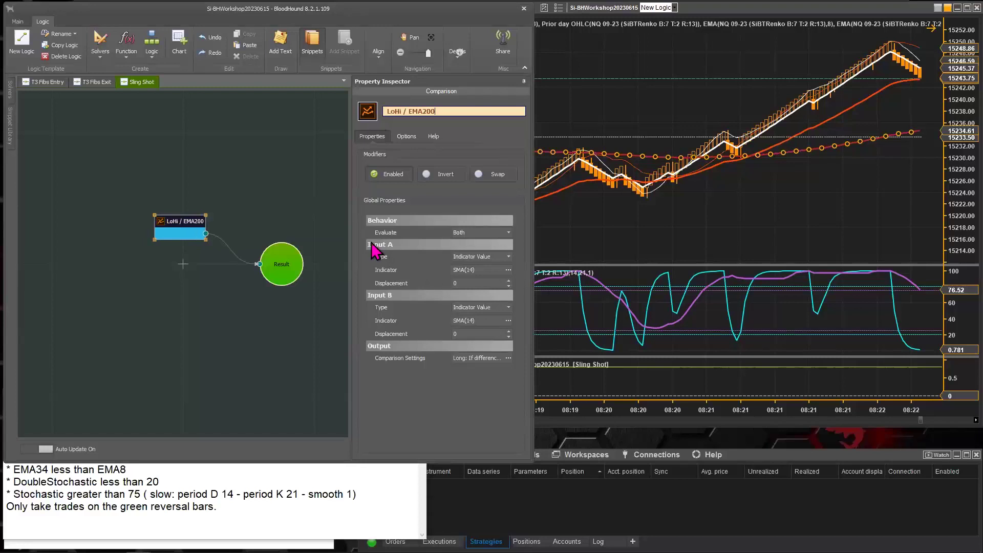
# Set Input A of the LoHi / EMA200 solver to Price, using Low for long signals and High for short signals.
pyautogui.click(508, 256)
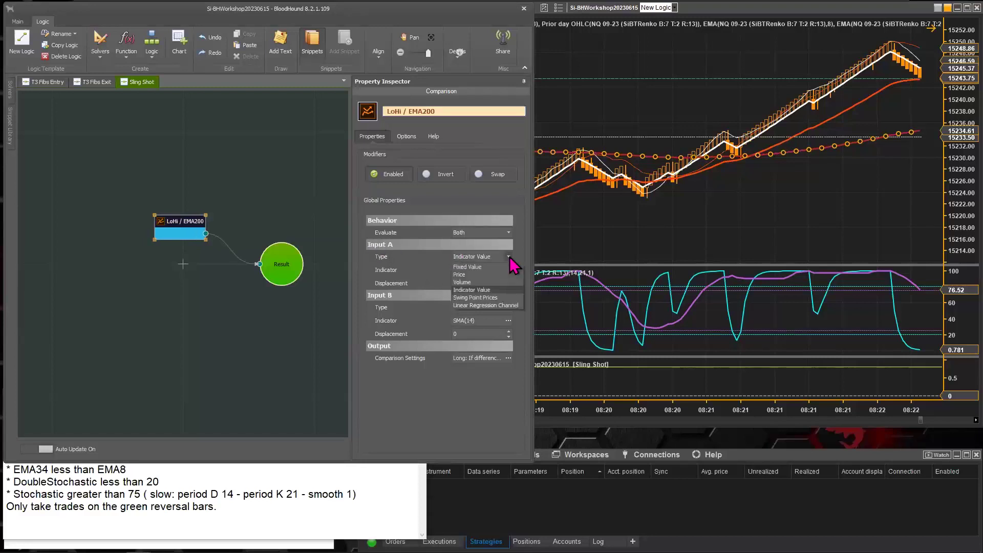
pyautogui.click(472, 275)
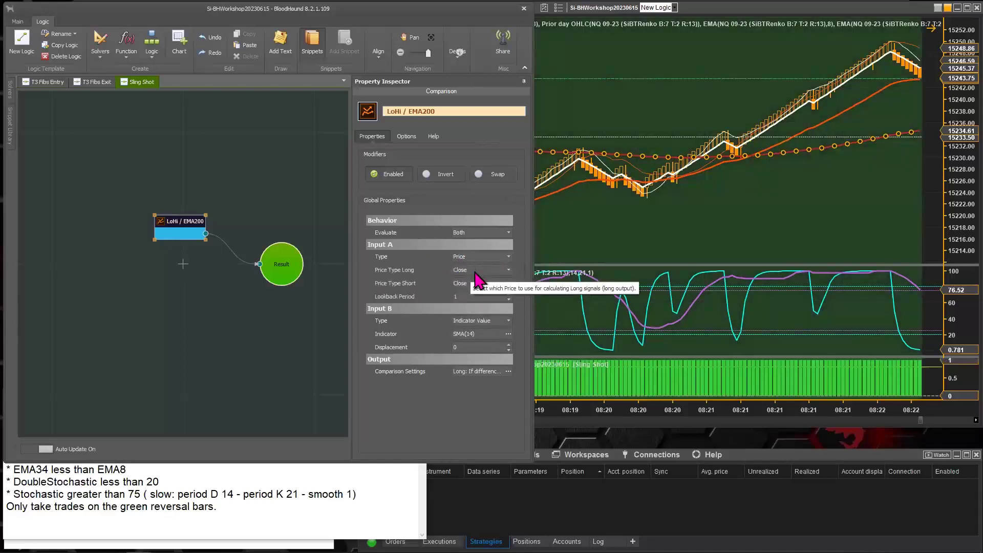
pyautogui.click(509, 270)
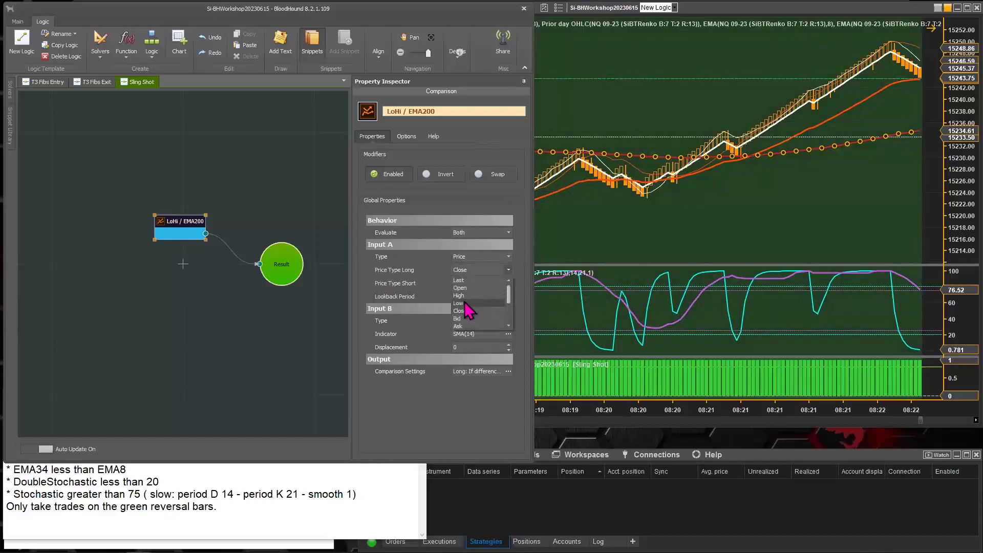
pyautogui.click(461, 303)
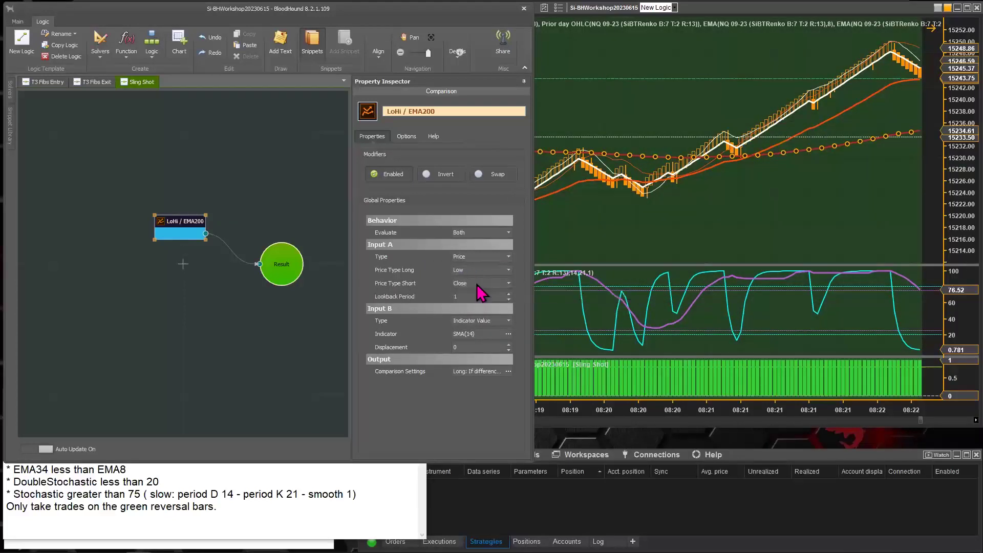
pyautogui.click(509, 284)
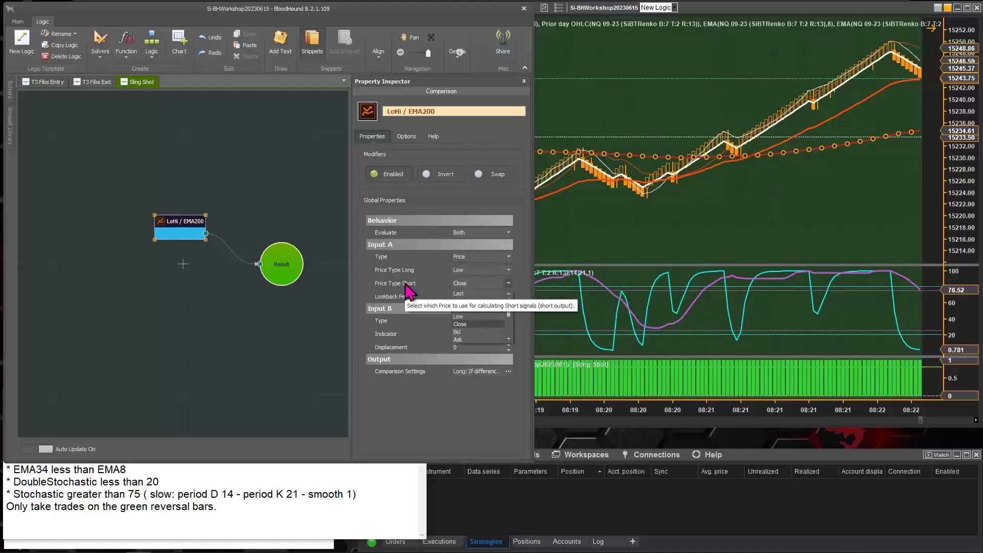
pyautogui.click(469, 309)
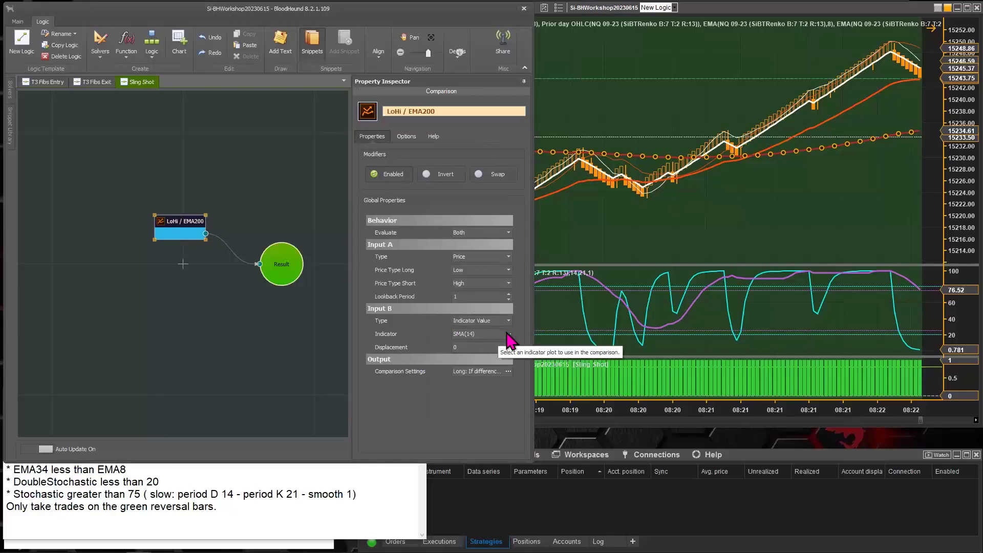
# Set the Input B indicator of the LoHi / EMA200 solver to an EMA with period 200.
pyautogui.click(508, 334)
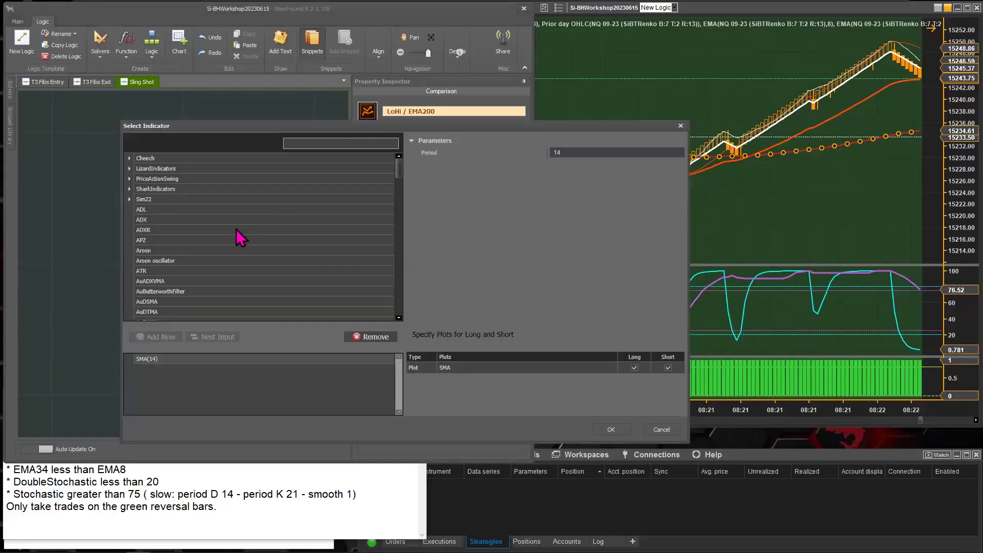
pyautogui.write('em')
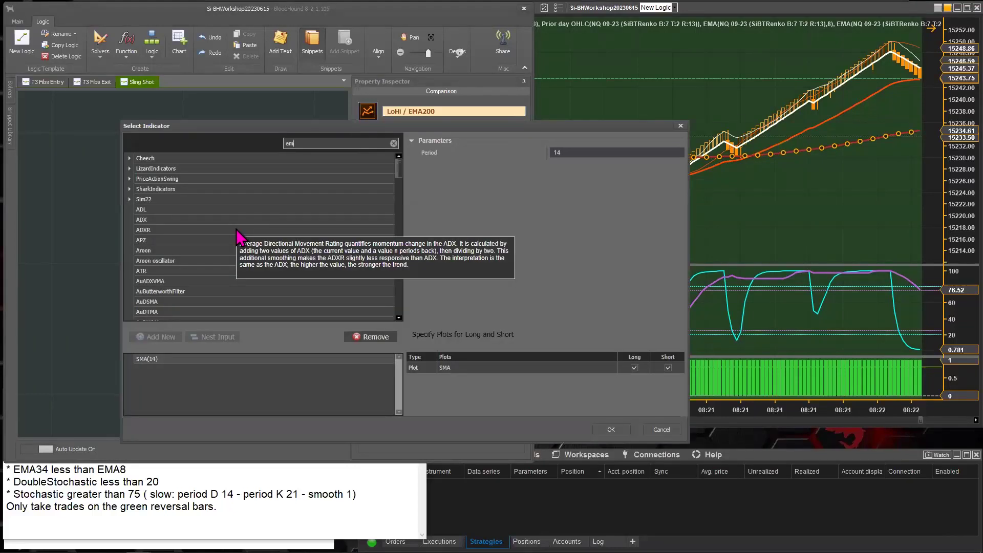
pyautogui.write('a')
pyautogui.click(142, 264)
pyautogui.click(567, 152)
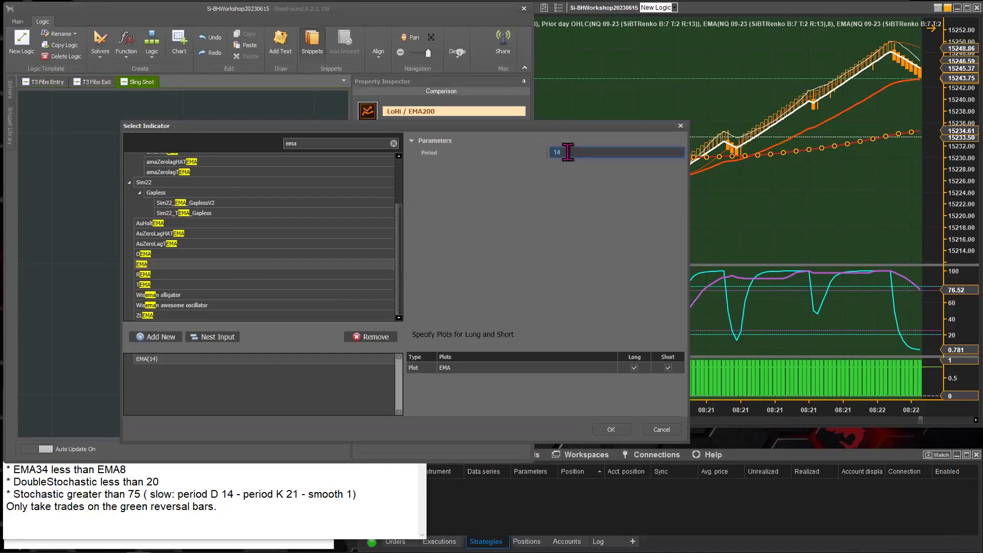
pyautogui.write('200')
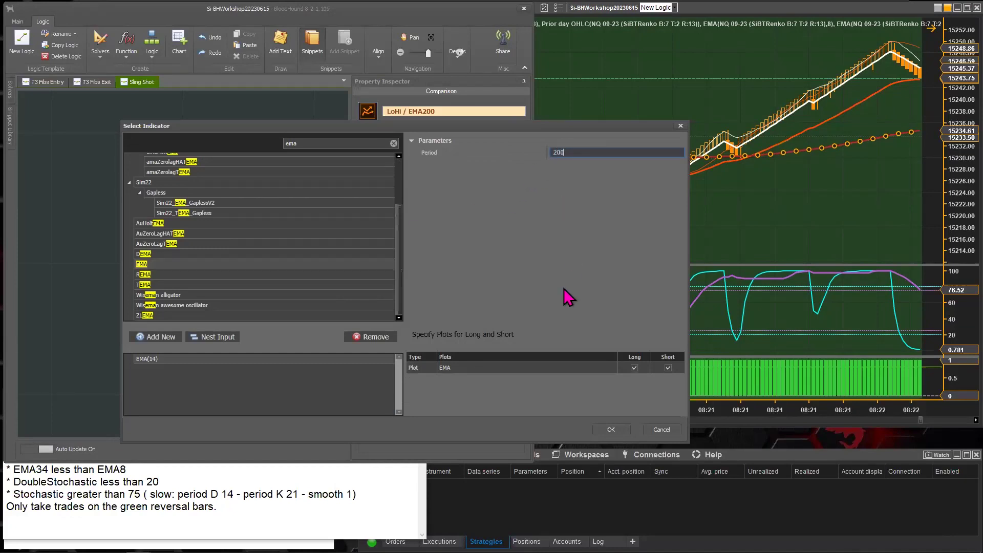
pyautogui.click(610, 429)
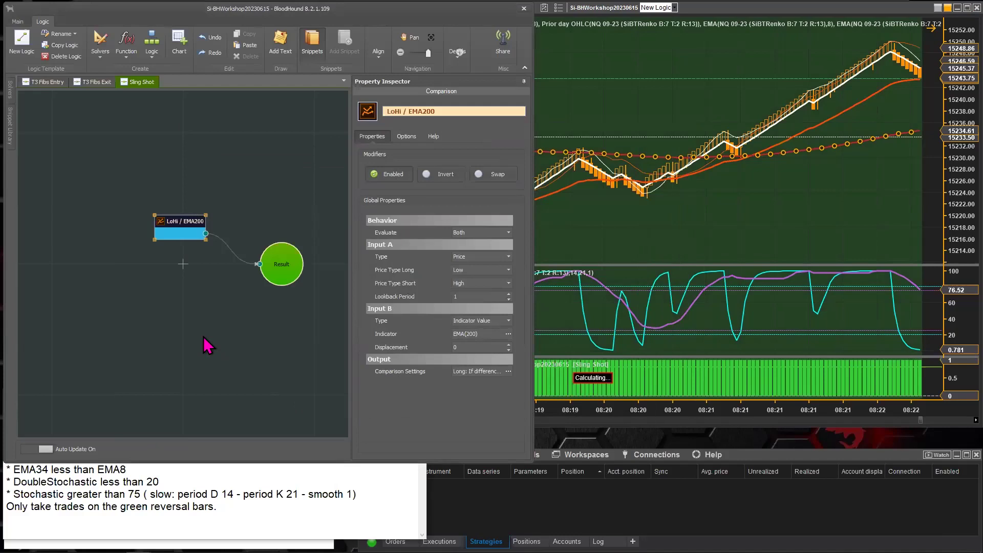
# Check the LoHi / EMA200 signals against price and the 200 EMA on the chart, and move the solver node higher on the board.
pyautogui.moveTo(177, 221); pyautogui.dragTo(171, 221)
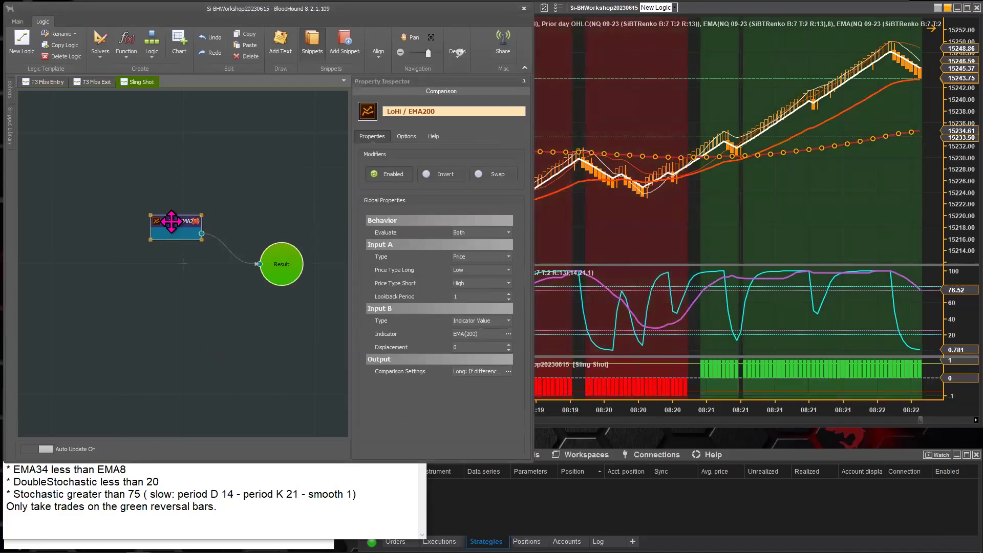
pyautogui.click(660, 228)
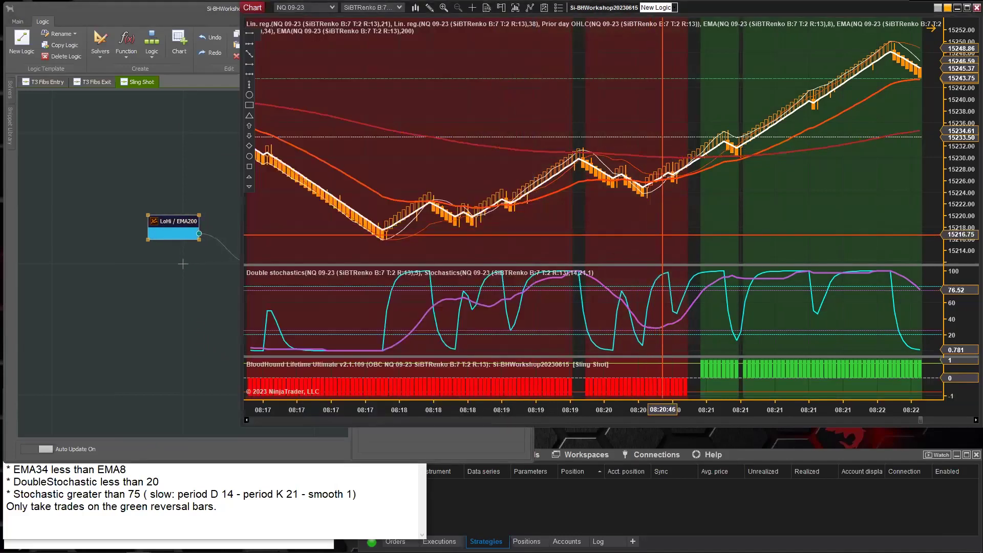
pyautogui.moveTo(774, 409); pyautogui.dragTo(538, 409)
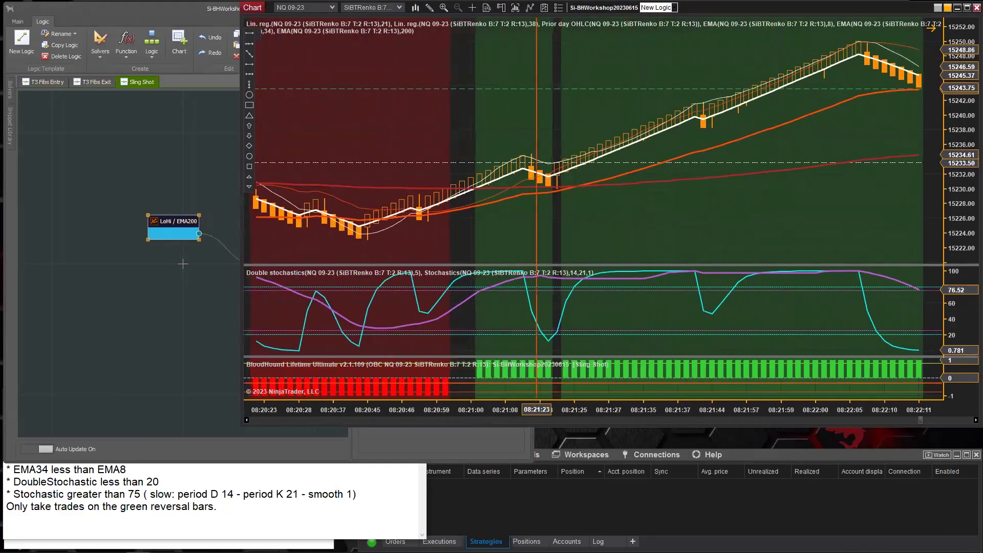
pyautogui.moveTo(538, 220); pyautogui.dragTo(719, 229)
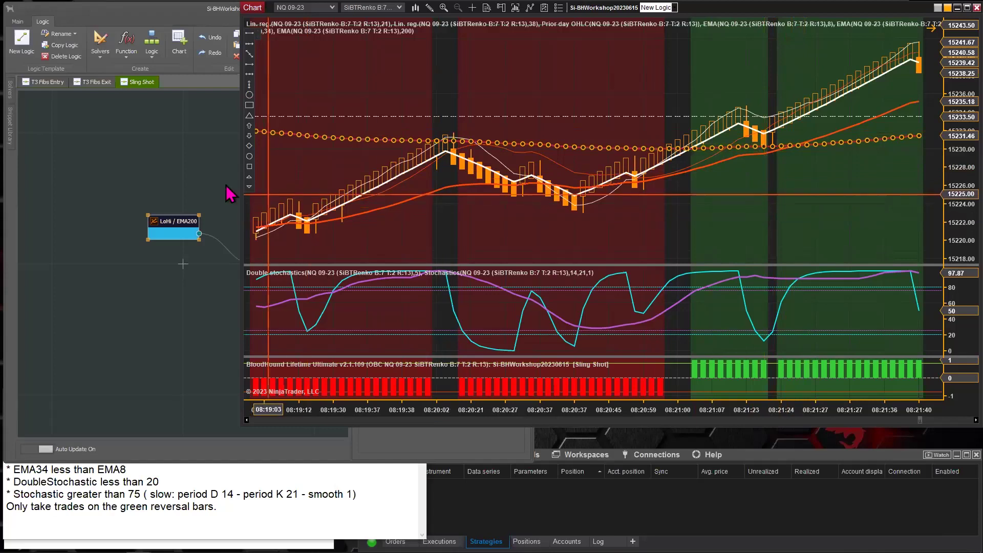
pyautogui.click(165, 215)
pyautogui.moveTo(165, 212); pyautogui.dragTo(167, 203)
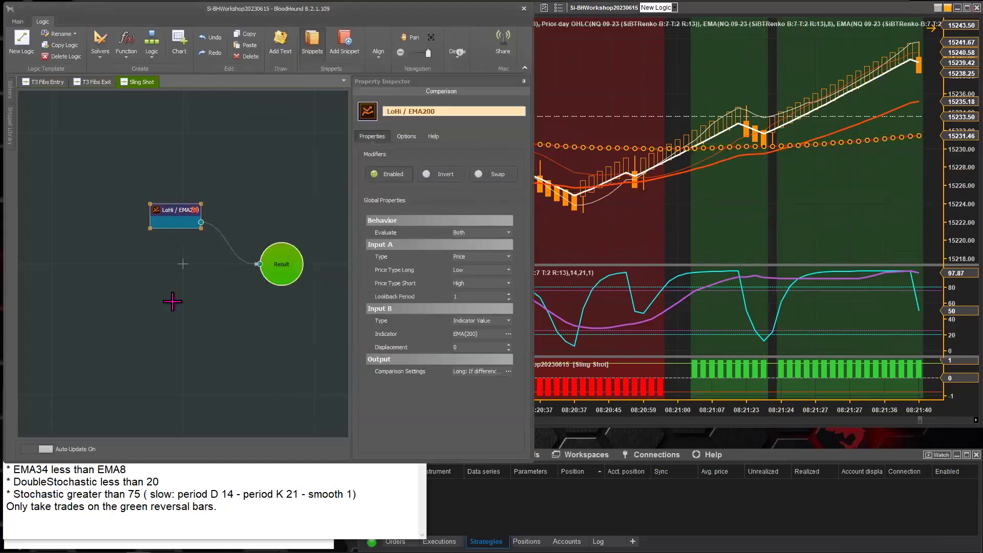
# Bring the Notepad notes forward and review the "EMA34 less than EMA8" long condition.
pyautogui.click(222, 507)
pyautogui.moveTo(137, 397); pyautogui.dragTo(135, 415)
pyautogui.moveTo(12, 487); pyautogui.dragTo(127, 486)
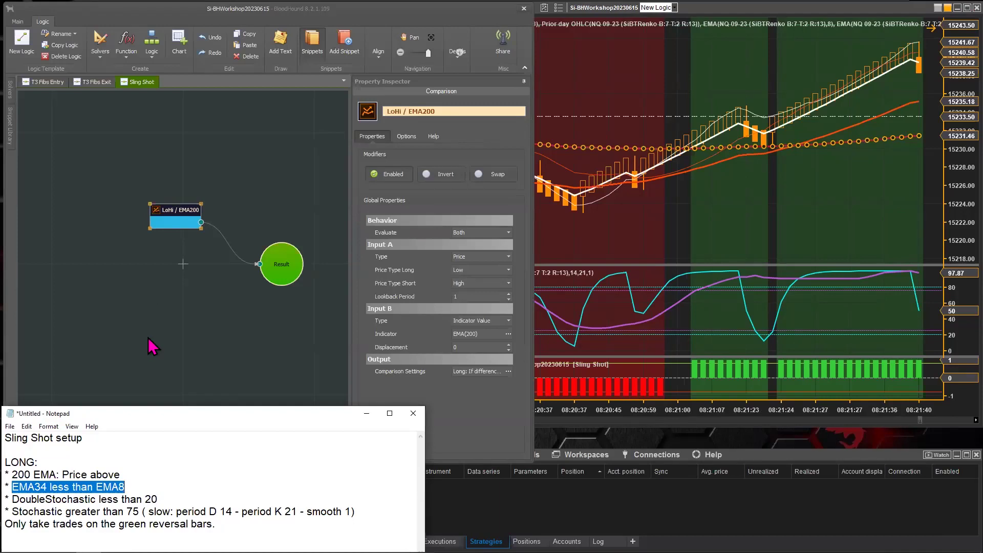
pyautogui.click(106, 488)
pyautogui.doubleClick(106, 487)
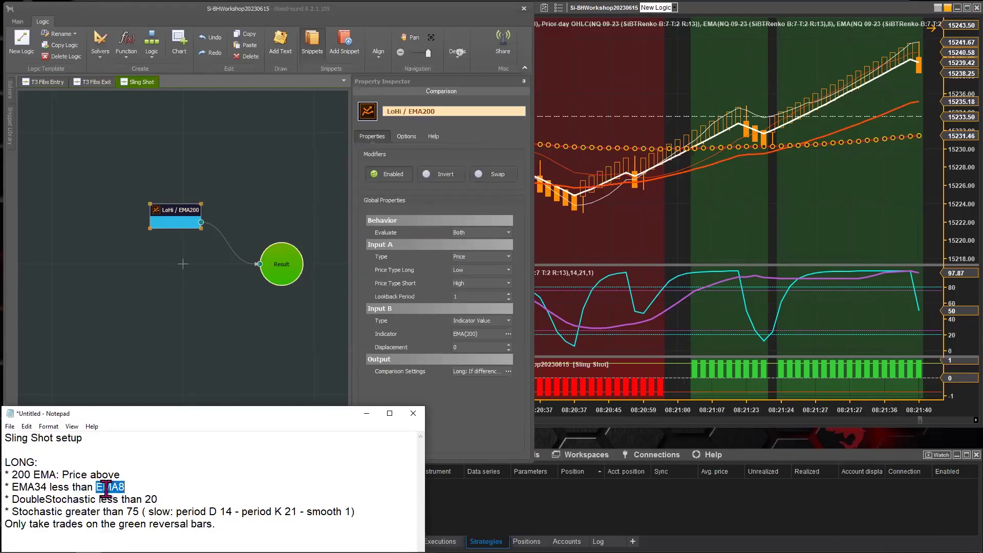
pyautogui.doubleClick(24, 488)
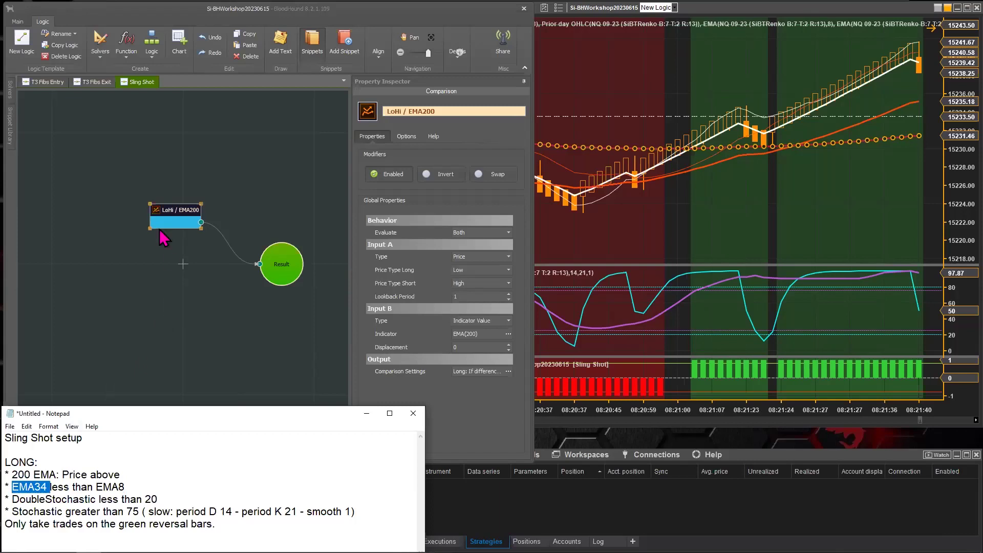
# Add a second Comparison solver below the LoHi / EMA200 node and connect it to the Result node in its place.
pyautogui.rightClick(147, 243)
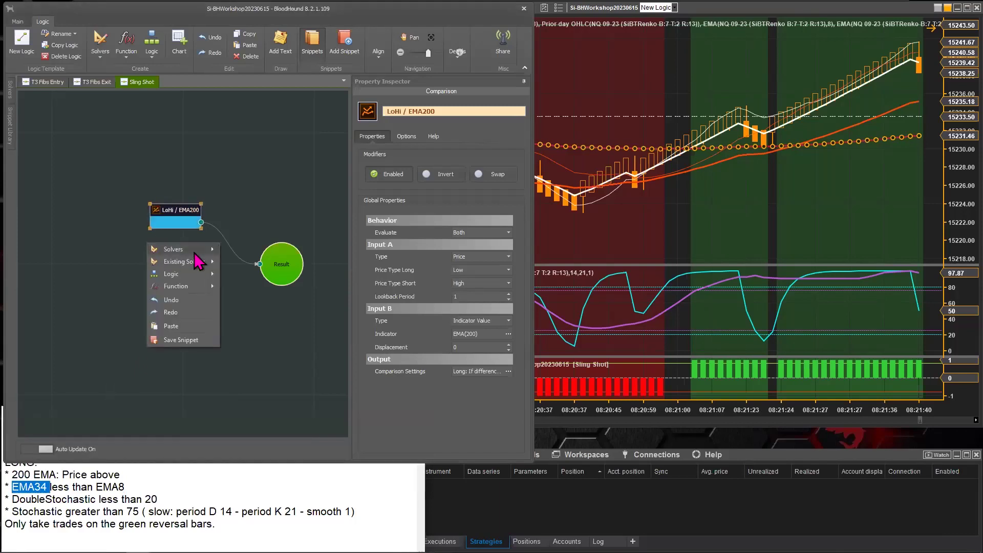
pyautogui.moveTo(197, 262)
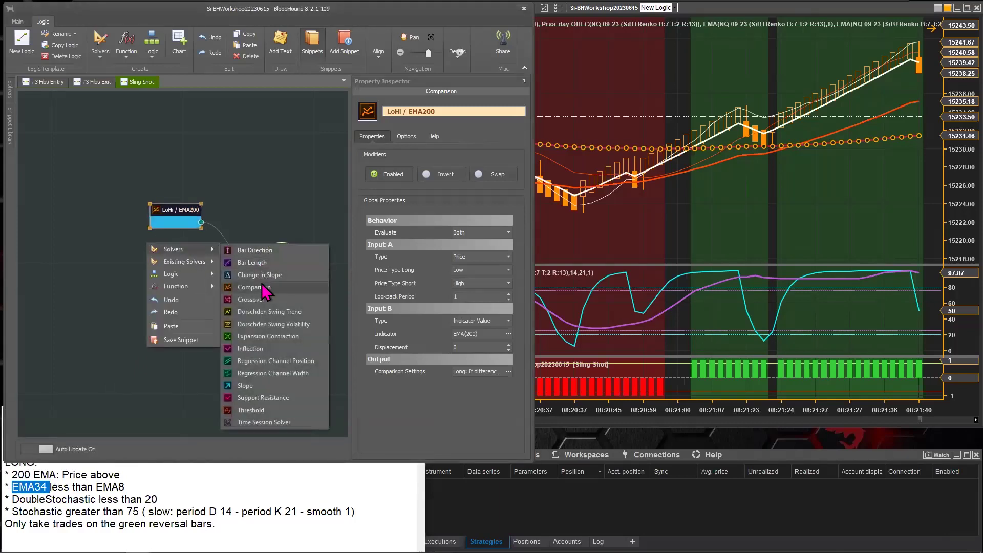
pyautogui.press('Escape')
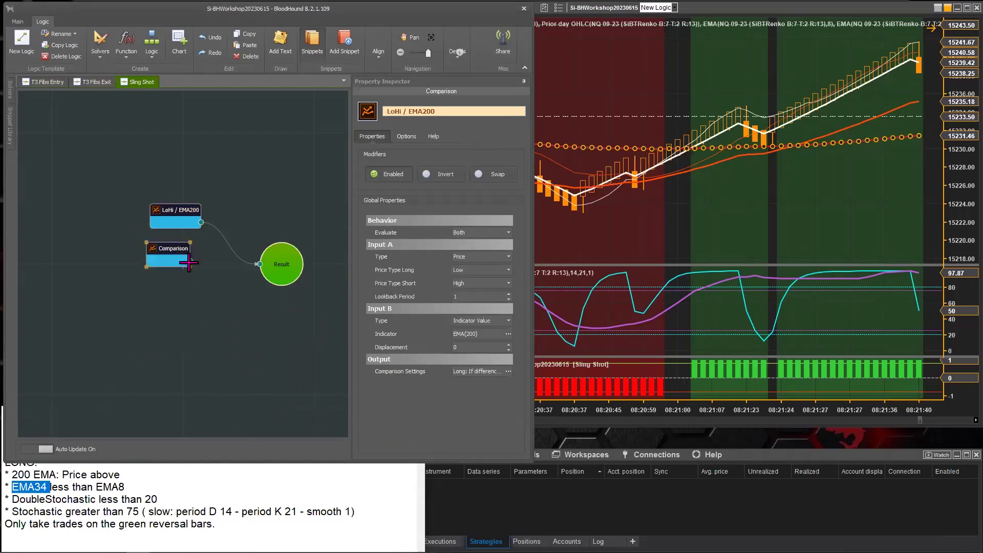
pyautogui.click(169, 258)
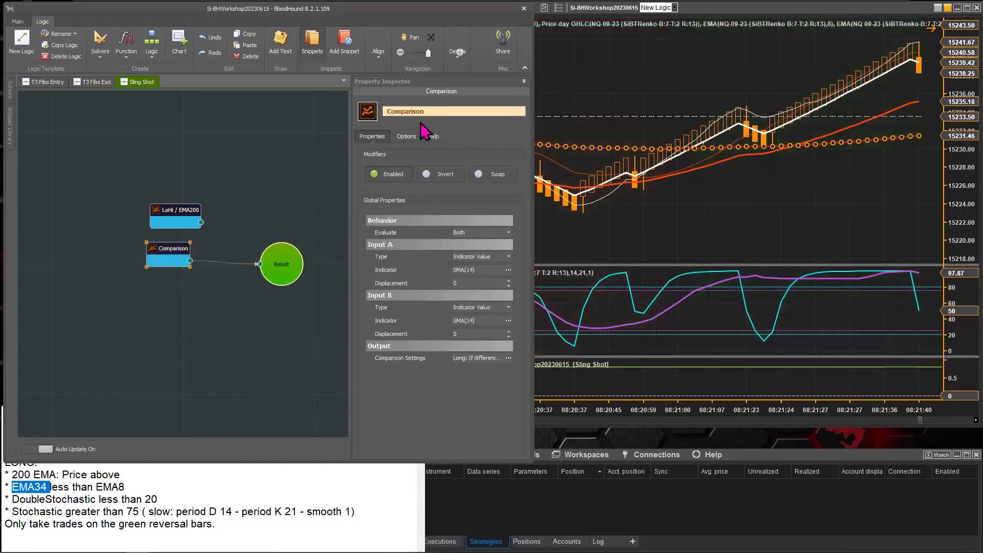
# Rename the new Comparison solver to "EMA8 / EMA34".
pyautogui.doubleClick(405, 111)
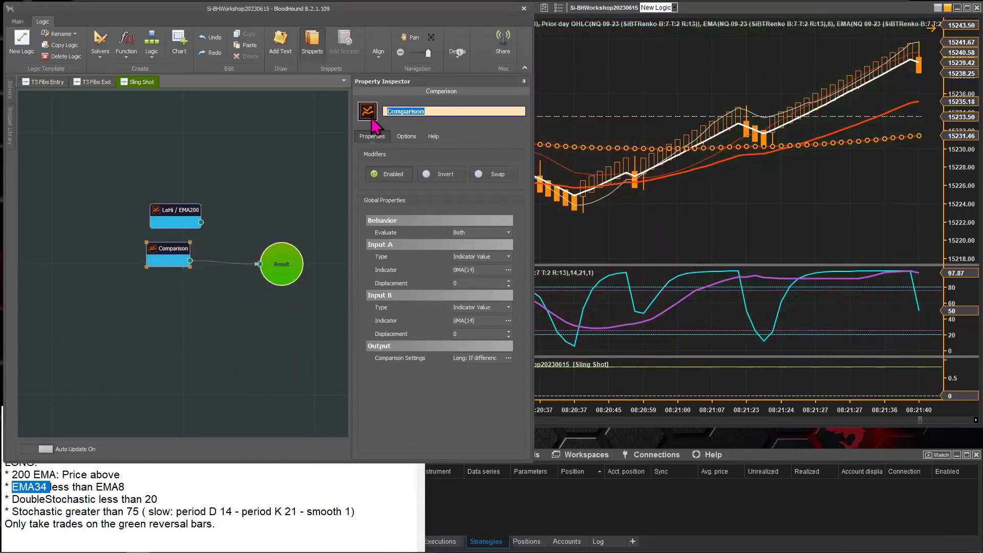
pyautogui.write('EMA8 / EMA34')
pyautogui.click(167, 251)
# Set the Input A indicator of the EMA8 / EMA34 solver to an EMA with period 8.
pyautogui.click(457, 267)
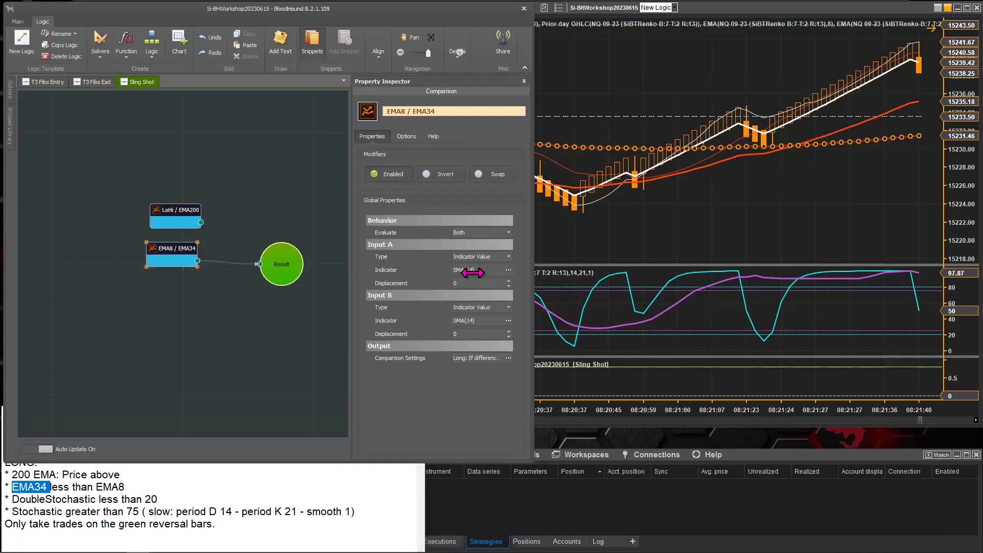
pyautogui.click(509, 270)
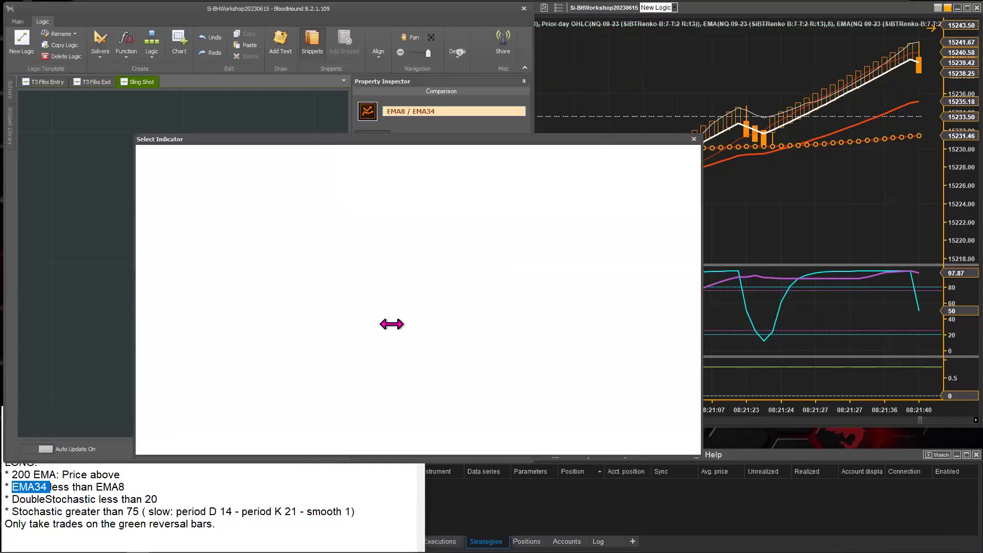
pyautogui.click(156, 203)
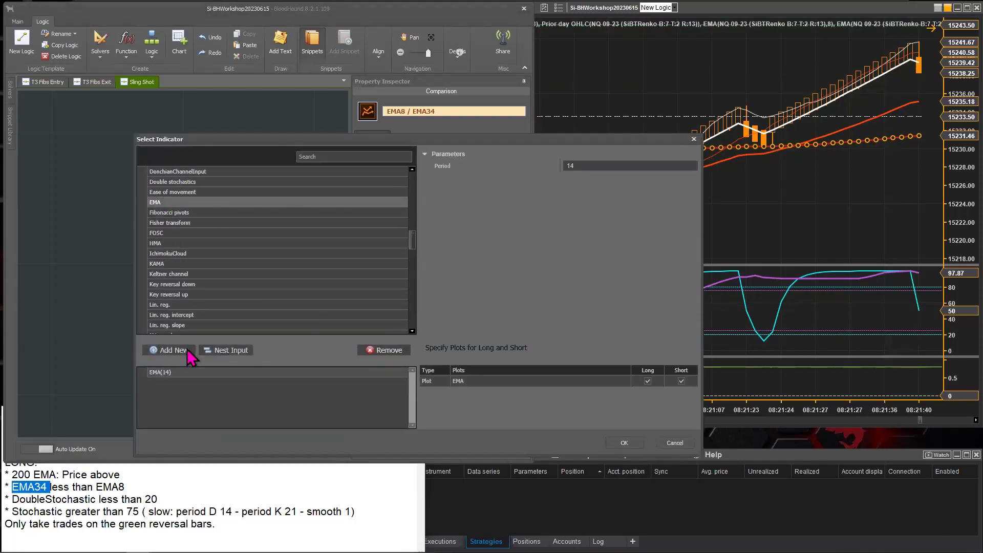
pyautogui.click(178, 372)
pyautogui.click(583, 166)
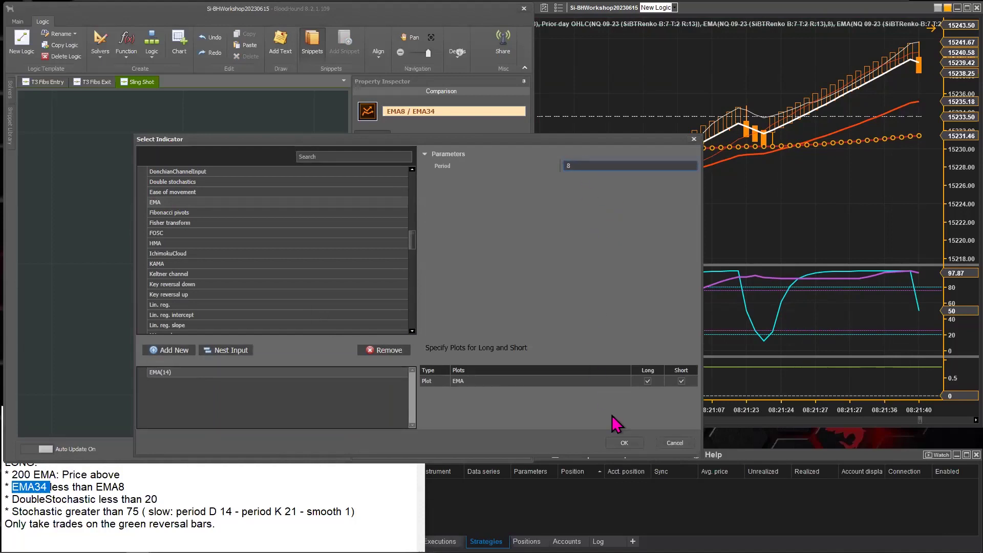
pyautogui.click(627, 443)
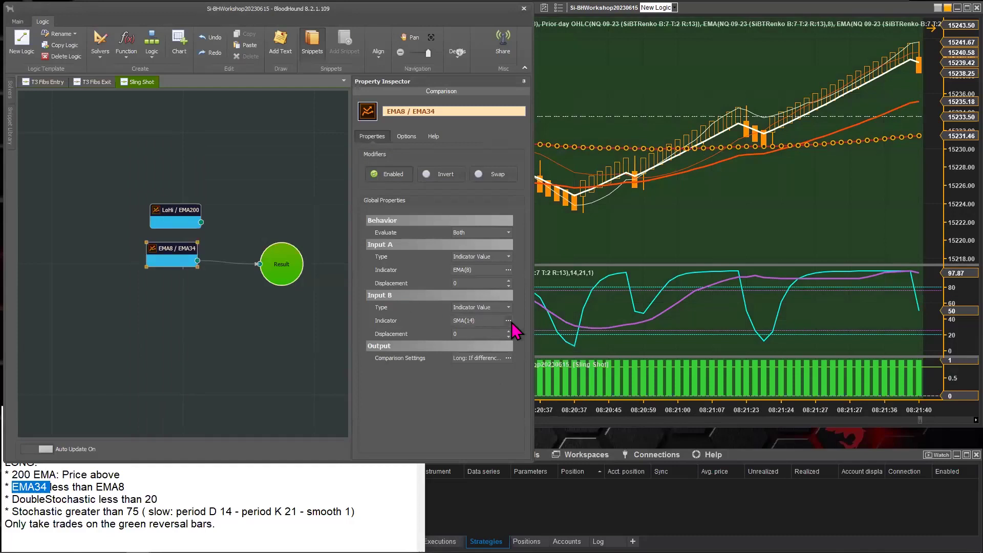
# Set the Input B indicator of the EMA8 / EMA34 solver to an EMA with period 34.
pyautogui.click(508, 321)
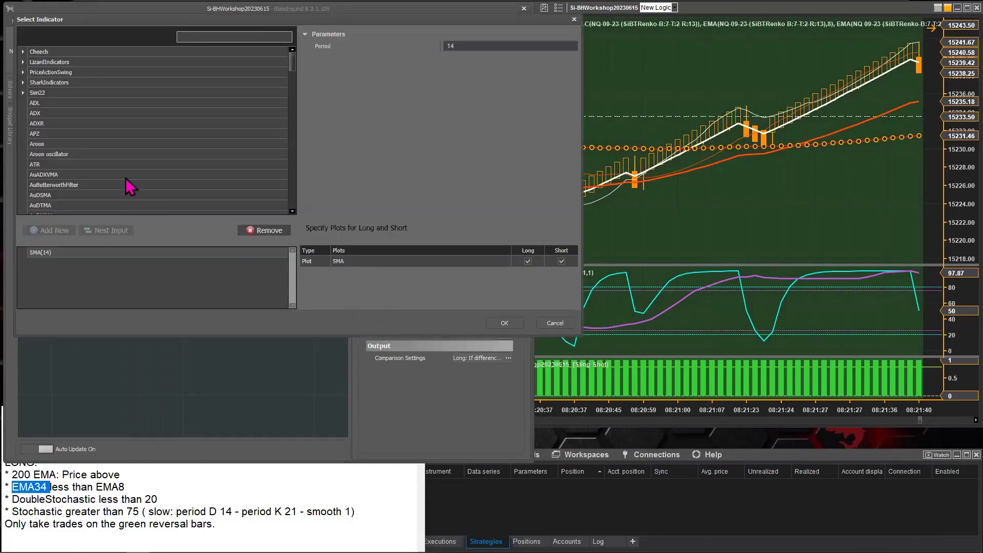
pyautogui.scroll(-5, 99, 187)
pyautogui.click(56, 175)
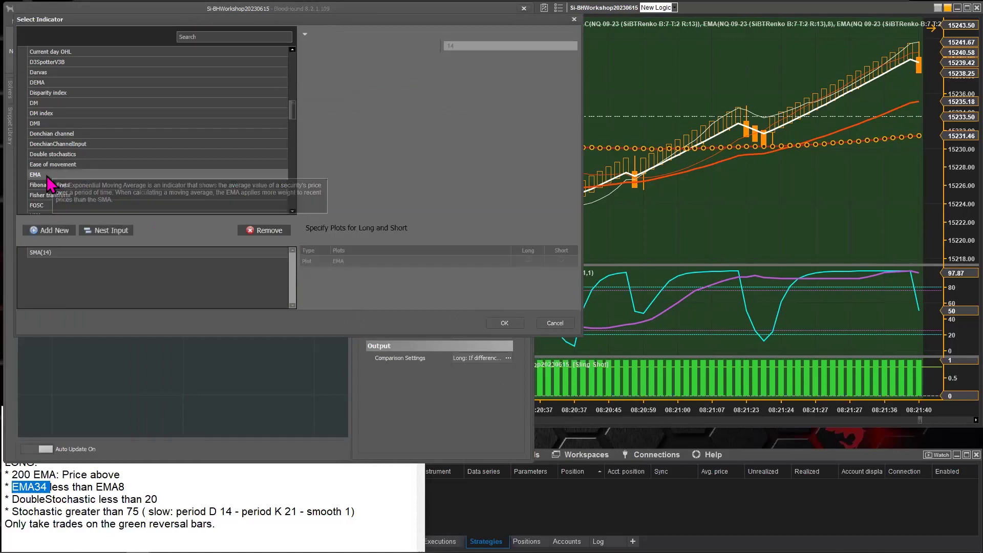
pyautogui.click(59, 253)
pyautogui.click(463, 45)
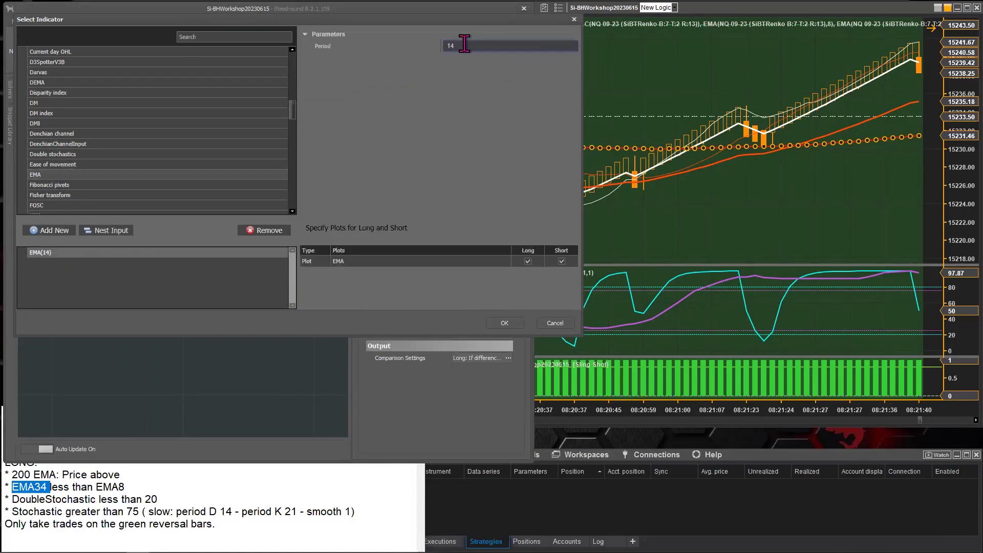
pyautogui.write('34')
pyautogui.click(503, 323)
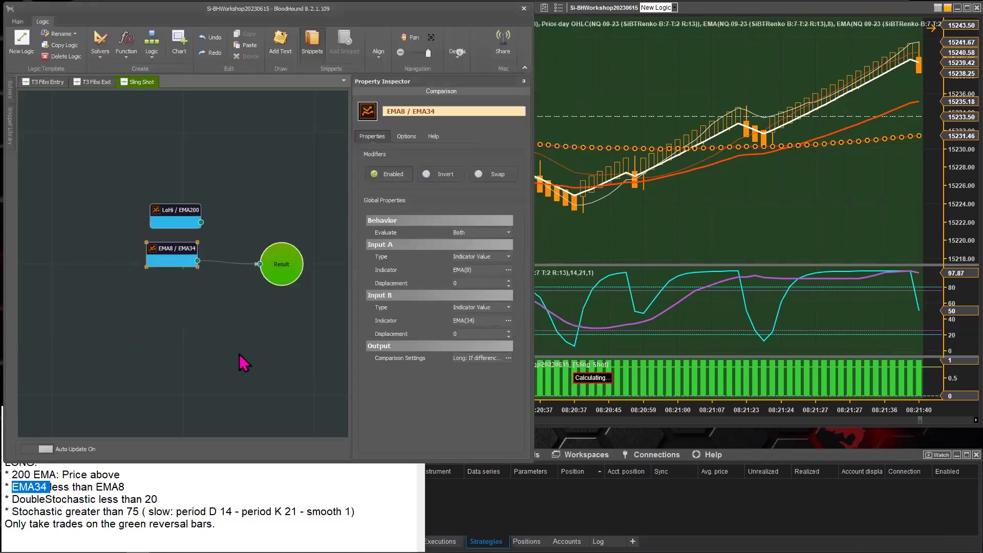
# Compare the EMA8 / EMA34 long and short signals with the two EMA lines on earlier chart bars.
pyautogui.click(642, 239)
pyautogui.scroll(10, 642, 239)
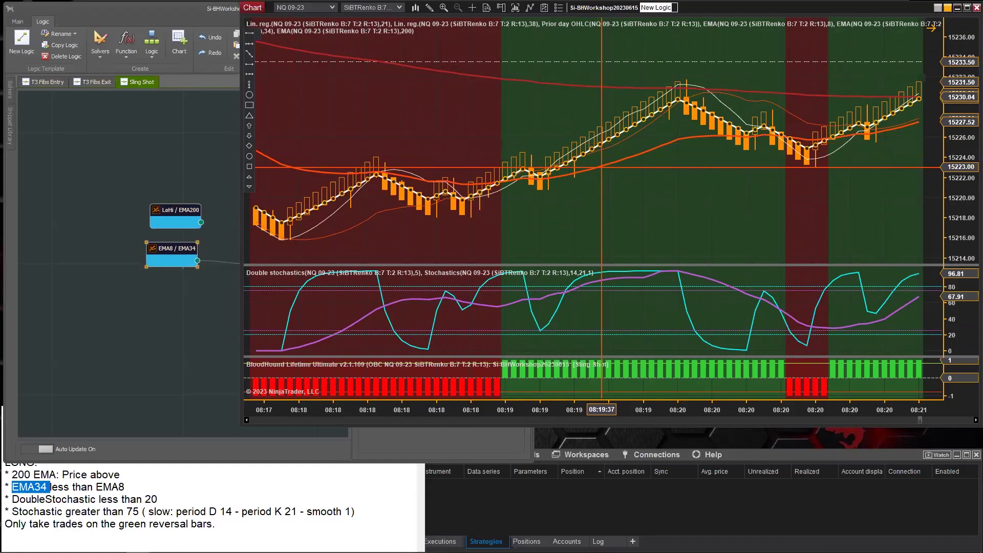
pyautogui.click(602, 166)
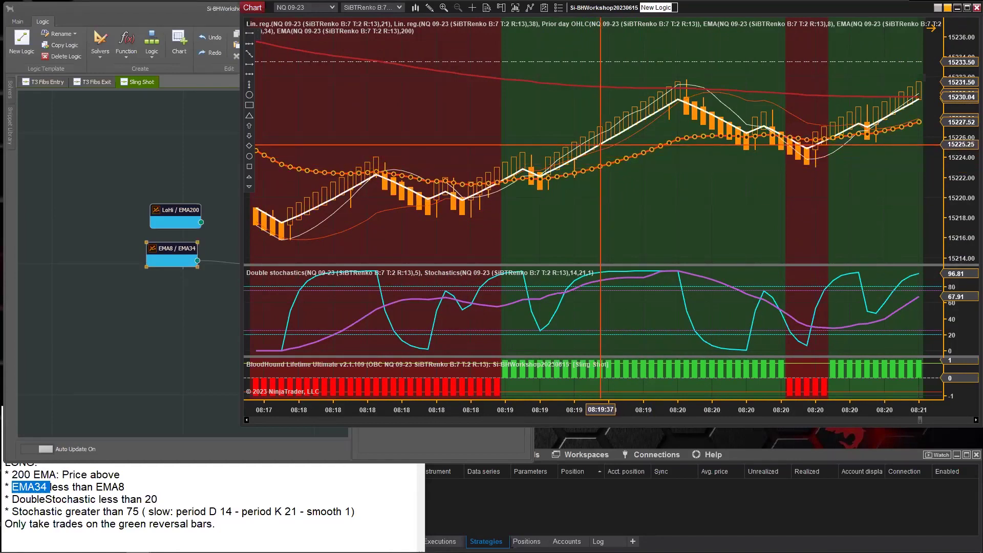
# Highlight the EMA 8 and EMA 34 lines on the older downtrend bars to check them against the short signals.
pyautogui.scroll(10, 600, 147)
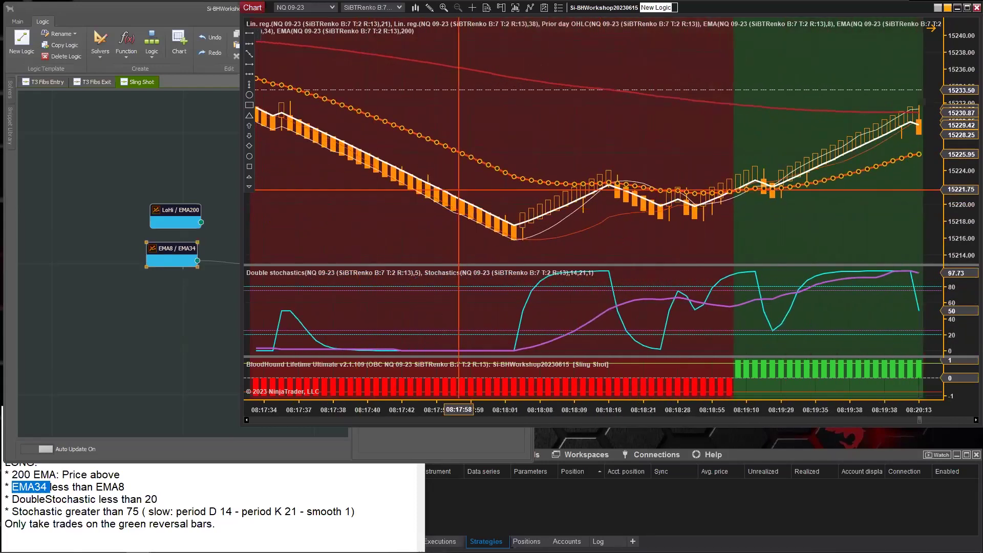
pyautogui.click(442, 189)
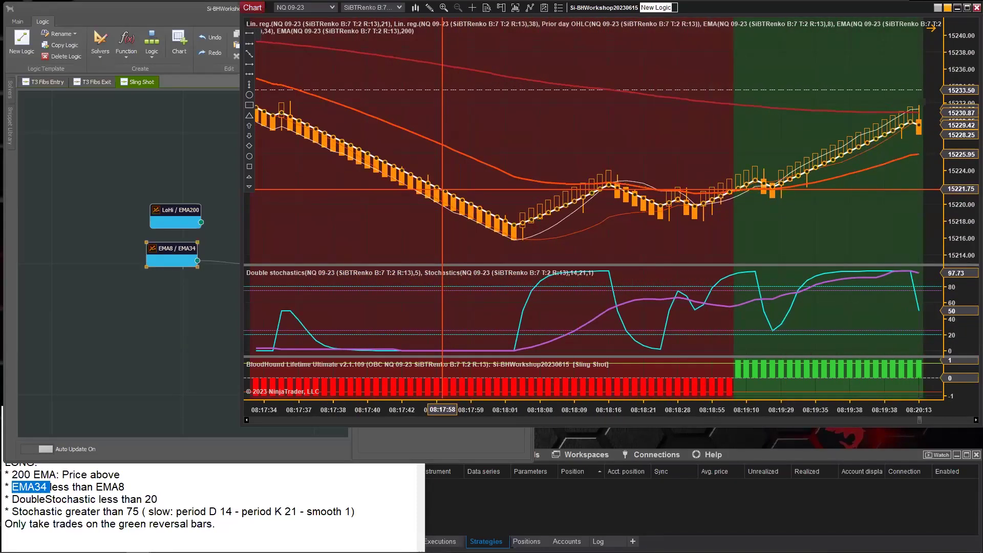
pyautogui.click(463, 154)
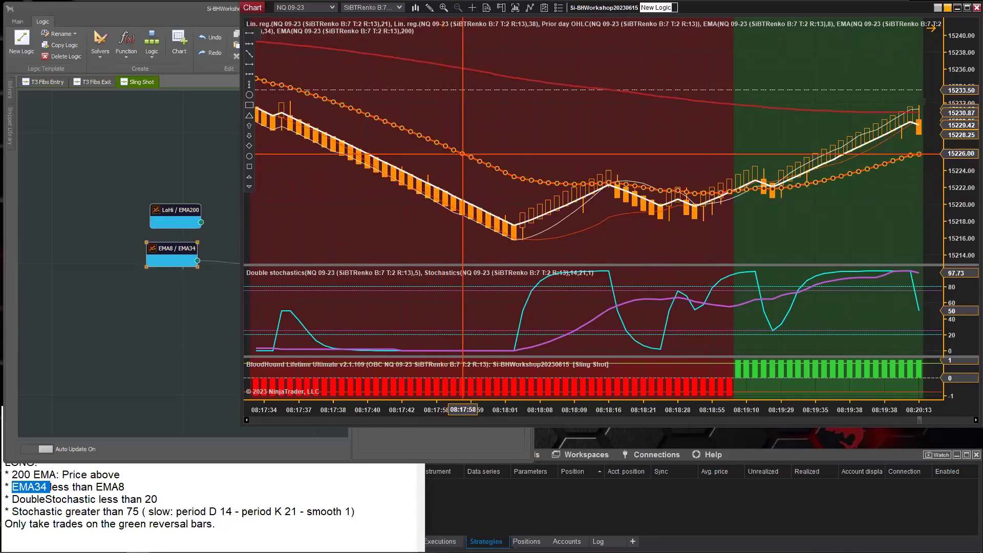
# Move the LoHi / EMA200 and EMA8 / EMA34 solvers farther from the Result node, stacked one above the other.
pyautogui.click(171, 287)
pyautogui.moveTo(171, 287); pyautogui.dragTo(104, 205)
pyautogui.moveTo(164, 249); pyautogui.dragTo(101, 237)
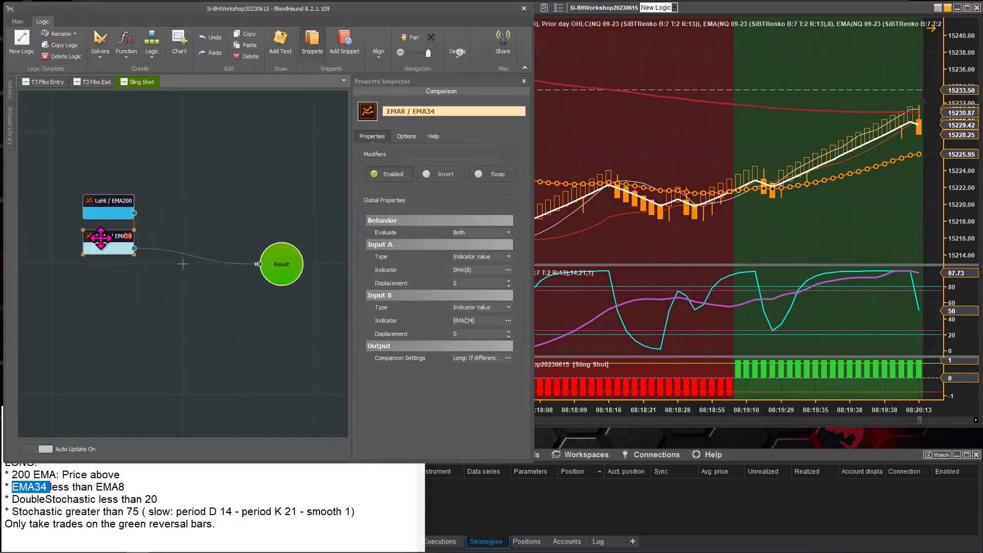
# Add an And node that takes LoHi / EMA200 and EMA8 / EMA34 as inputs and feeds the Result node.
pyautogui.rightClick(173, 211)
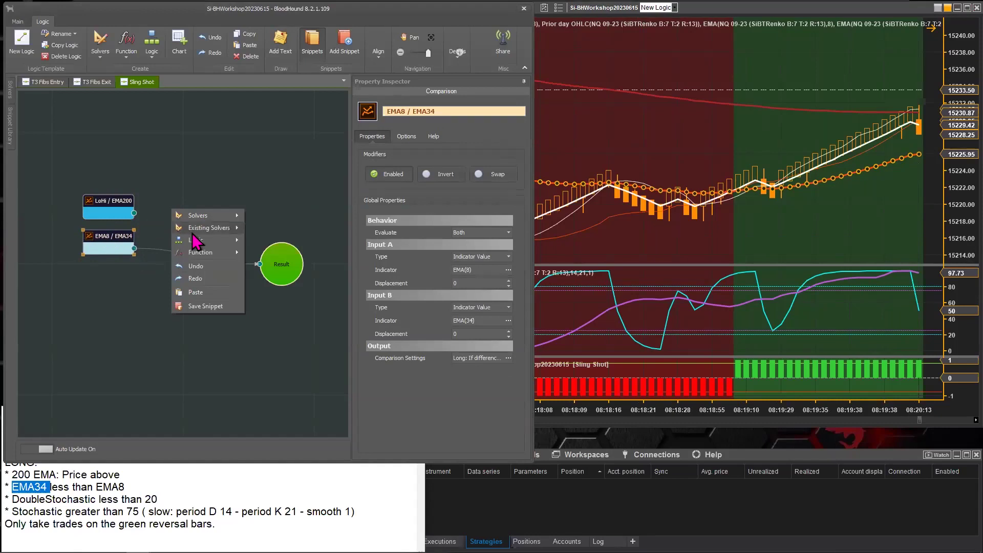
pyautogui.moveTo(212, 241)
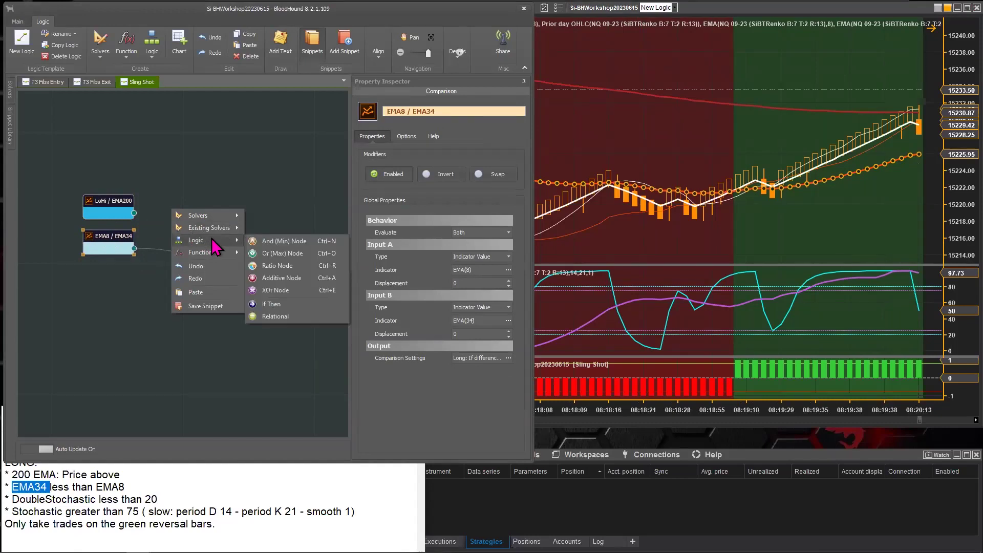
pyautogui.click(273, 244)
pyautogui.moveTo(133, 213); pyautogui.dragTo(260, 264)
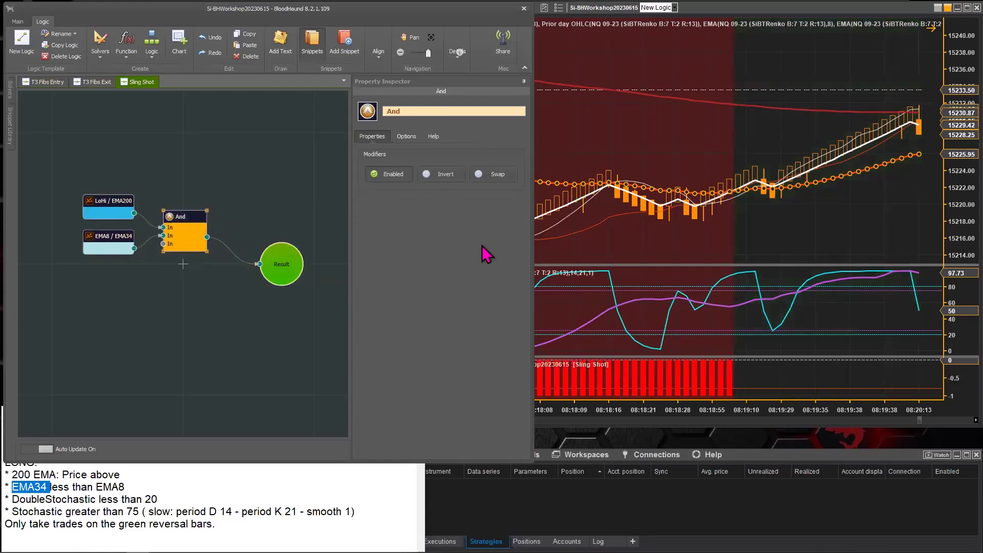
# Check the combined And signals against the EMA 8 and EMA 200 lines on the chart.
pyautogui.click(764, 218)
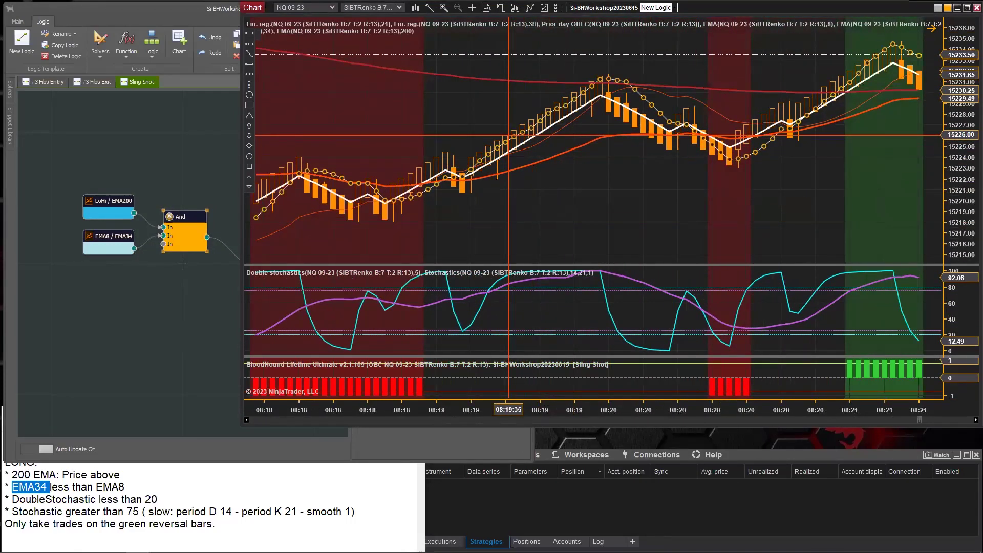
pyautogui.click(477, 79)
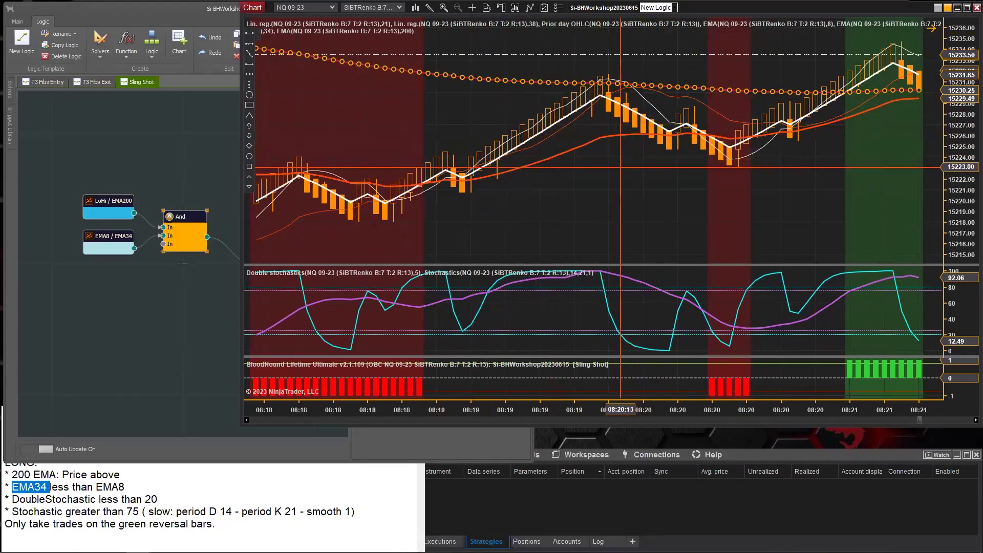
# Highlight the "DoubleStochastic less than 20" rule in the notes and inspect the Double stochastics line on the chart.
pyautogui.click(52, 500)
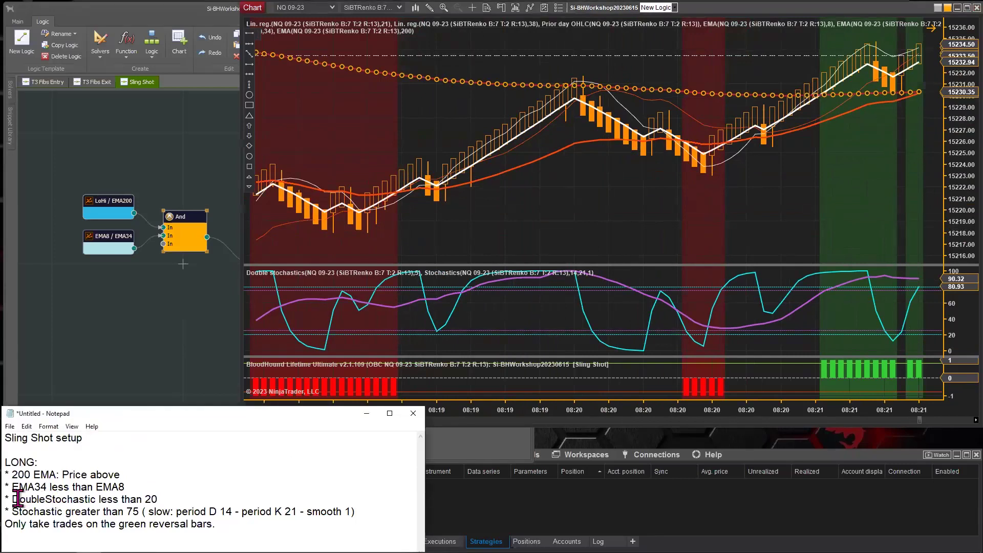
pyautogui.moveTo(17, 498); pyautogui.dragTo(158, 498)
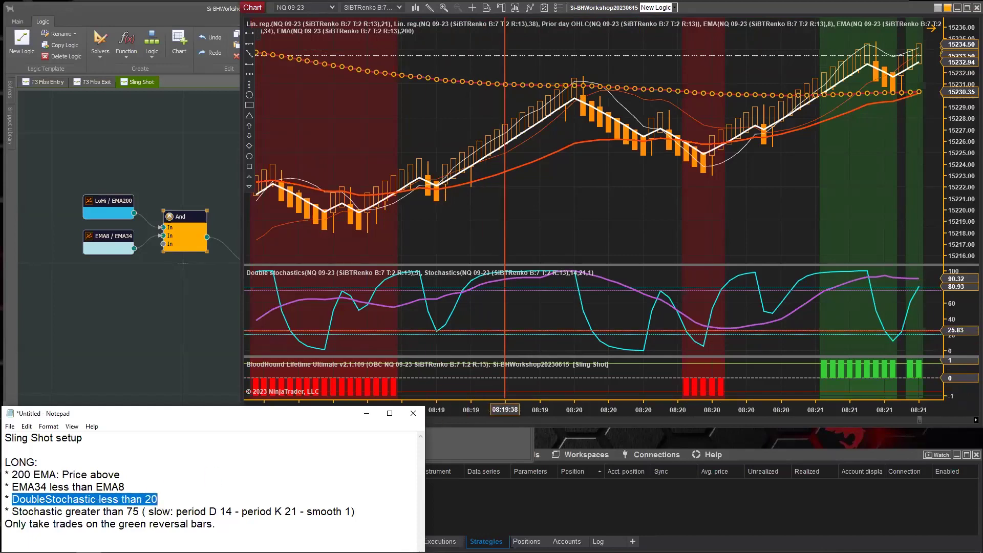
pyautogui.click(509, 321)
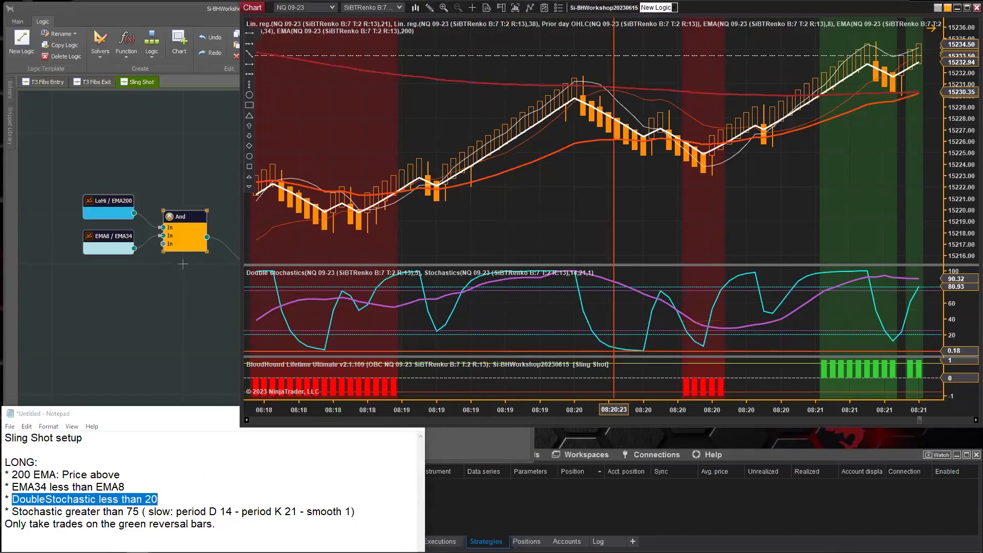
pyautogui.click(605, 339)
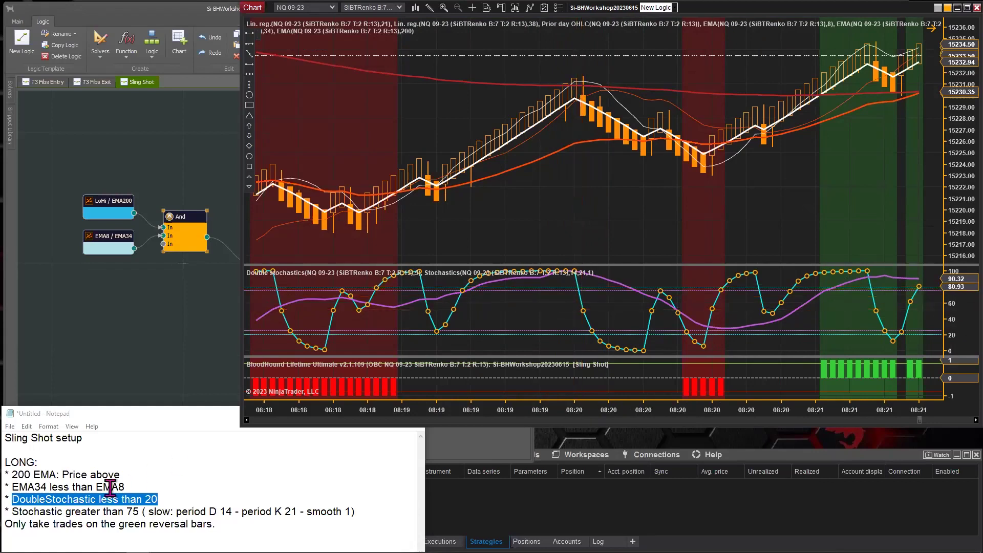
pyautogui.click(56, 500)
pyautogui.moveTo(101, 500); pyautogui.dragTo(160, 496)
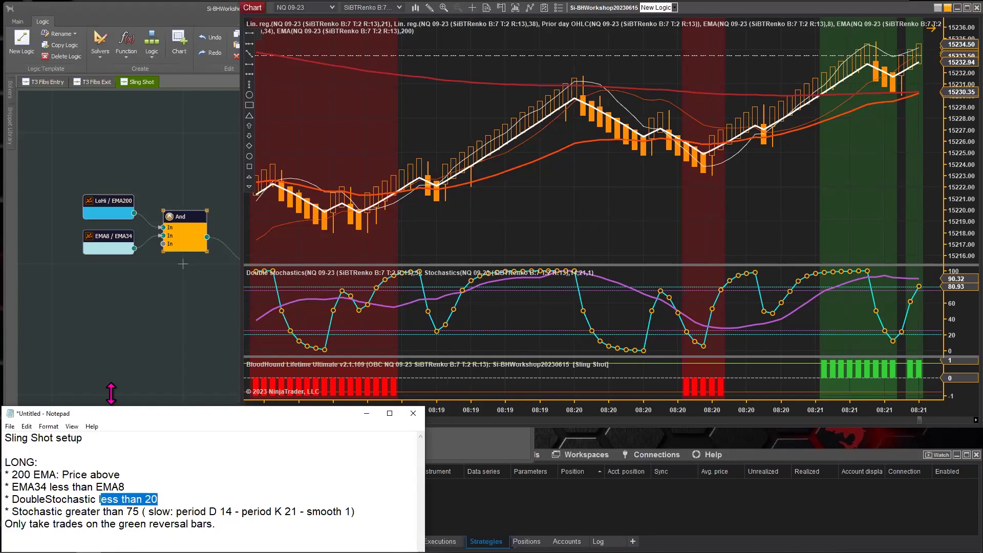
# Add a Threshold solver below EMA8 / EMA34, connect it to the Result node and name it "Dbl Stoch 20/80".
pyautogui.rightClick(86, 278)
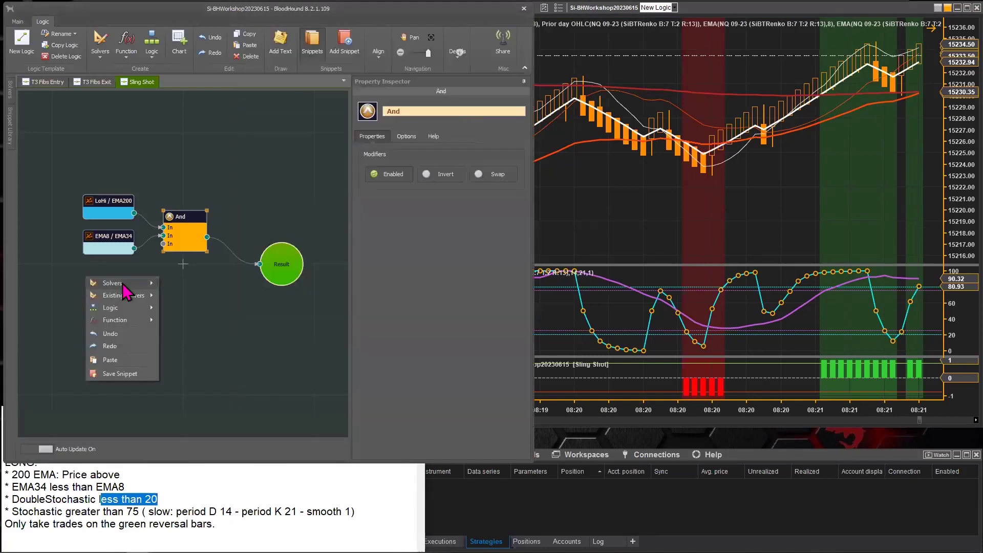
pyautogui.moveTo(130, 285)
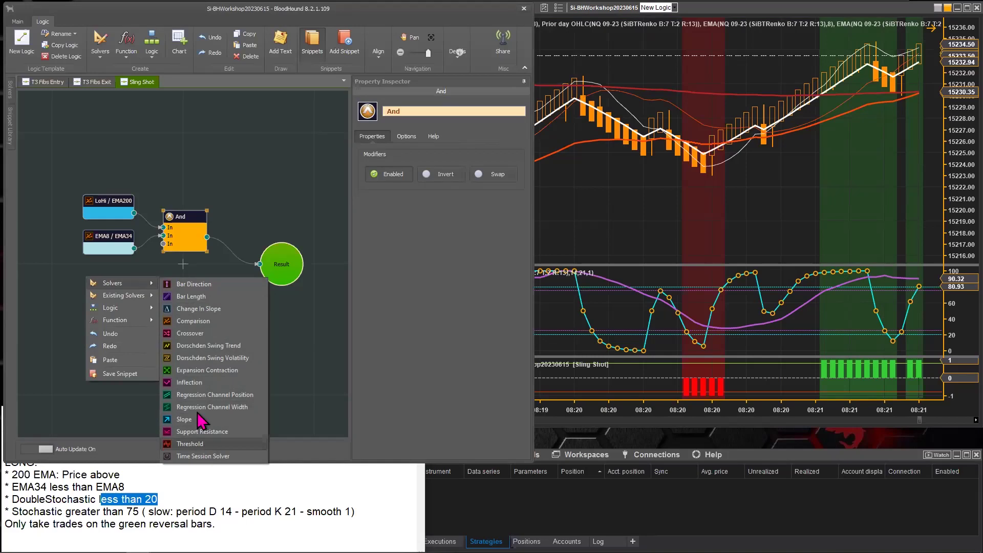
pyautogui.click(197, 443)
pyautogui.moveTo(130, 295); pyautogui.dragTo(260, 264)
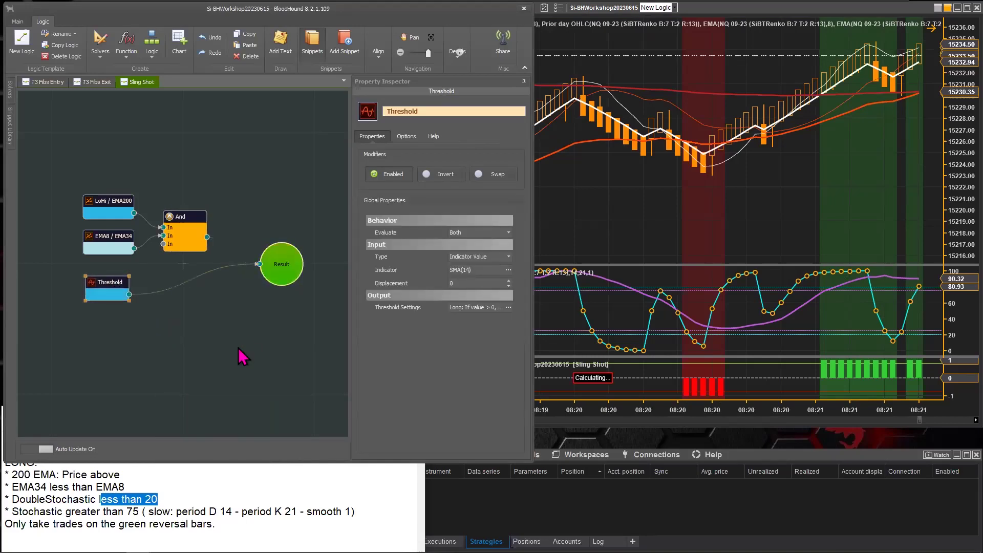
pyautogui.doubleClick(385, 111)
pyautogui.write('Dbl Stoch 20/80')
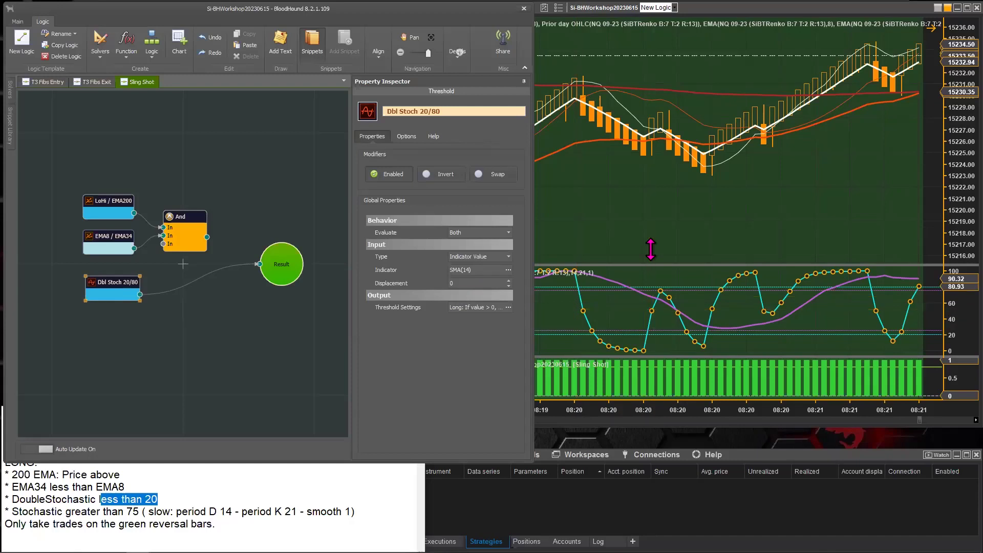
# Look up the period of the chart's Double stochastics indicator in its settings, leaving them as they are.
pyautogui.click(627, 221)
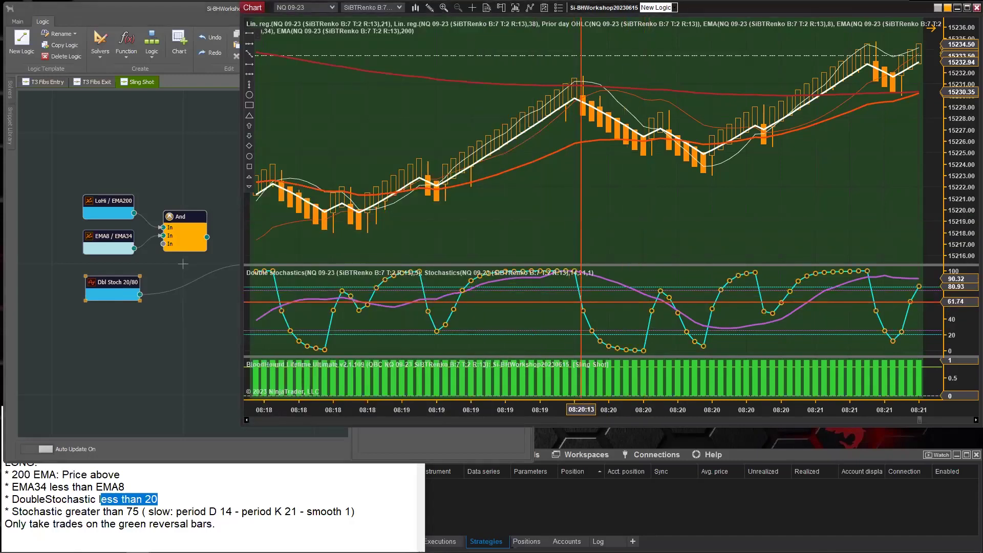
pyautogui.doubleClick(577, 290)
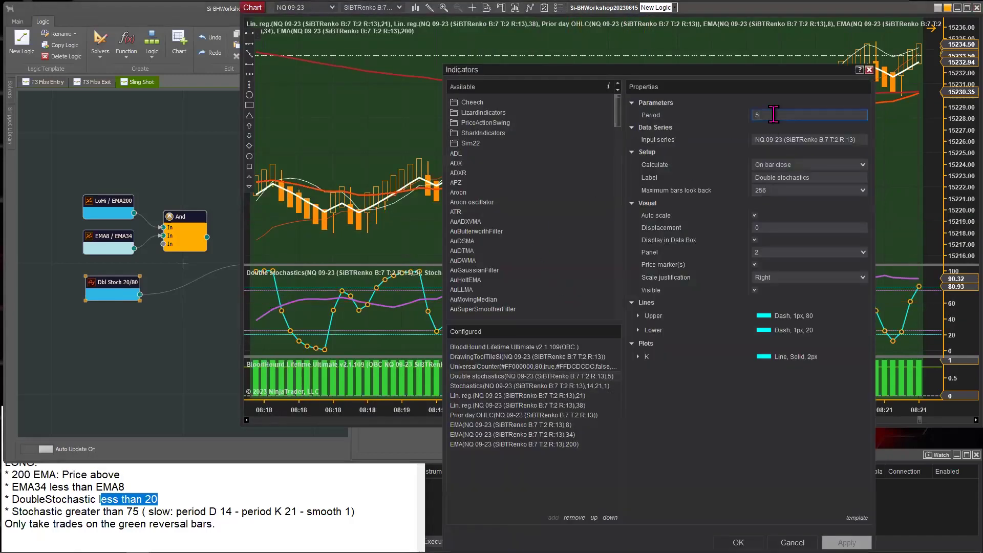
pyautogui.press('Tab')
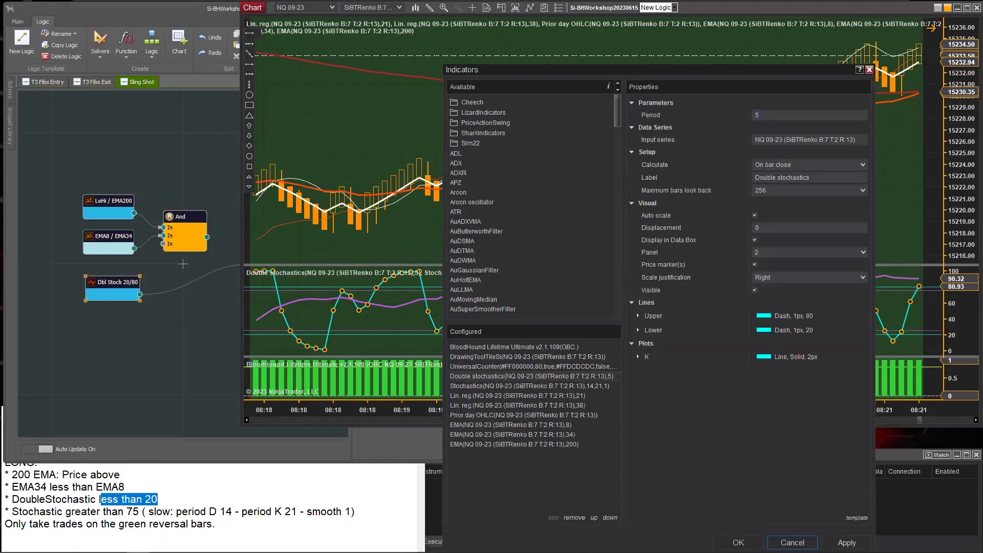
pyautogui.press('Return')
# Align the Dbl Stoch 20/80 solver under the other solvers and set its input indicator to Double stochastics with period 5.
pyautogui.moveTo(110, 283); pyautogui.dragTo(95, 277)
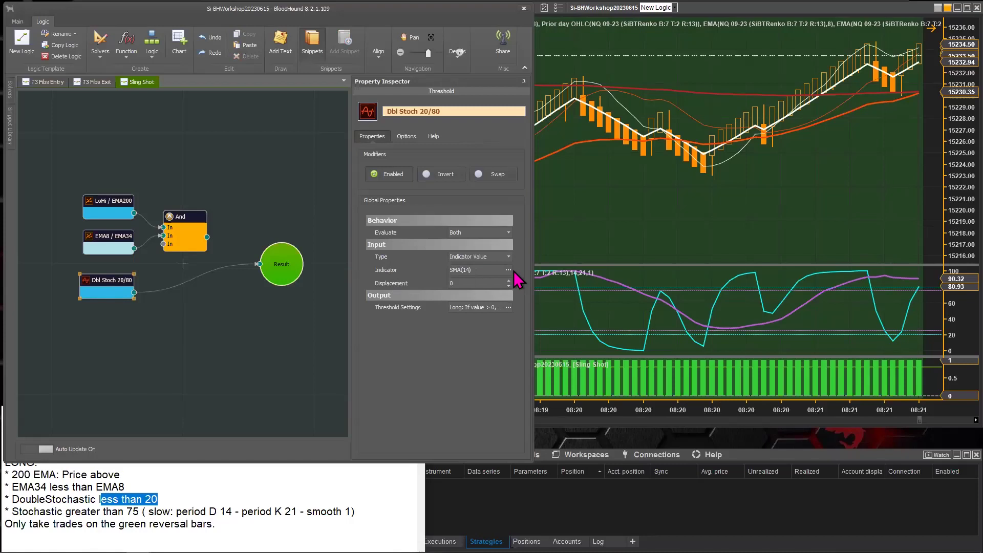
pyautogui.click(510, 270)
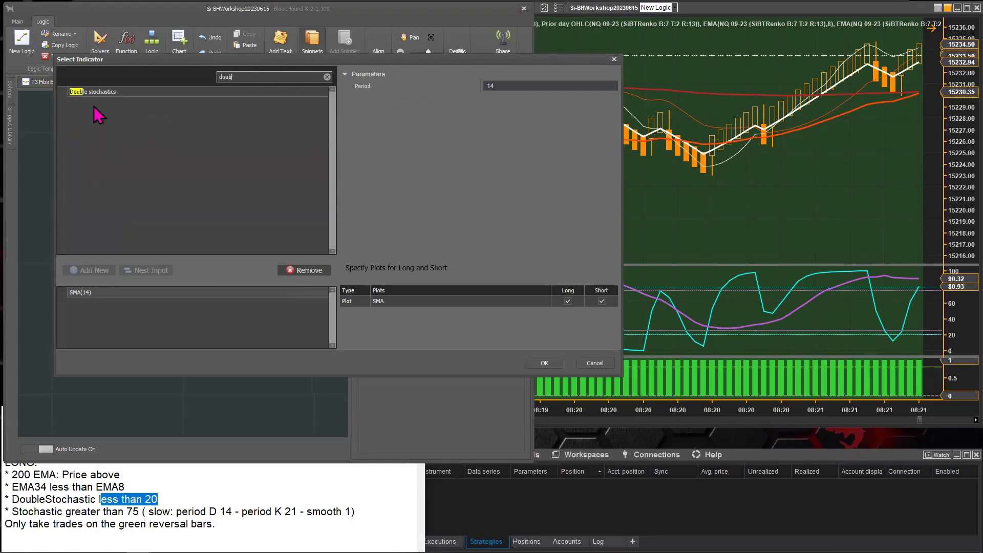
pyautogui.click(95, 93)
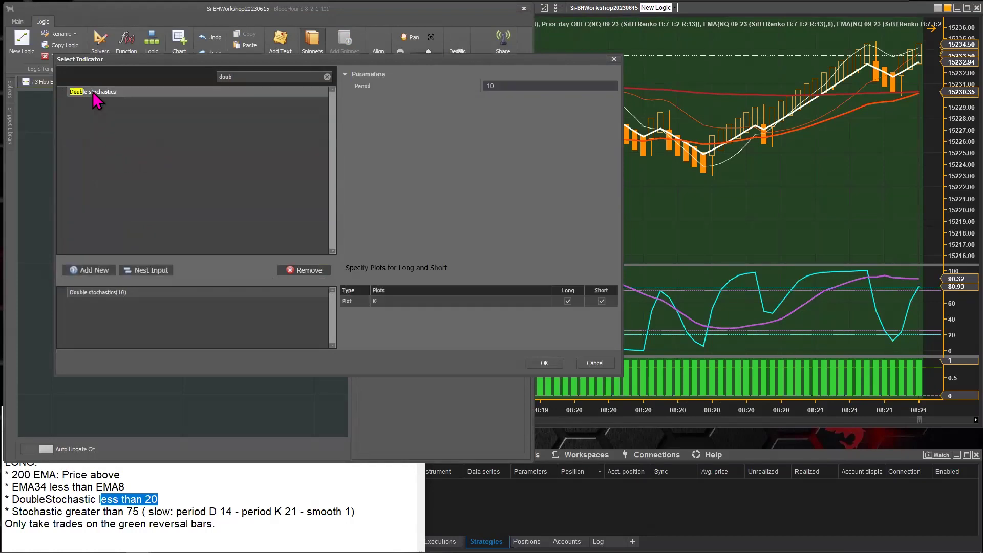
pyautogui.click(110, 296)
pyautogui.click(505, 86)
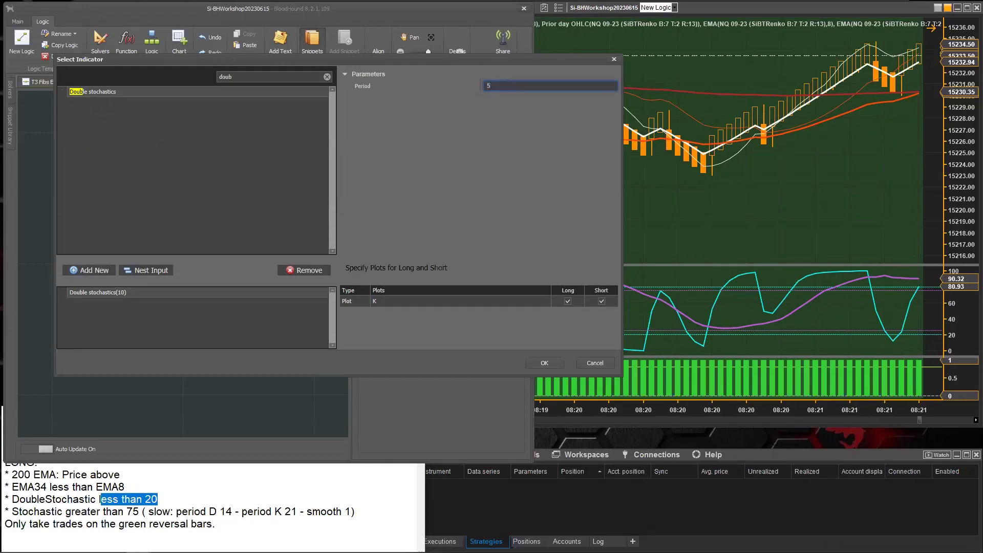
pyautogui.click(544, 362)
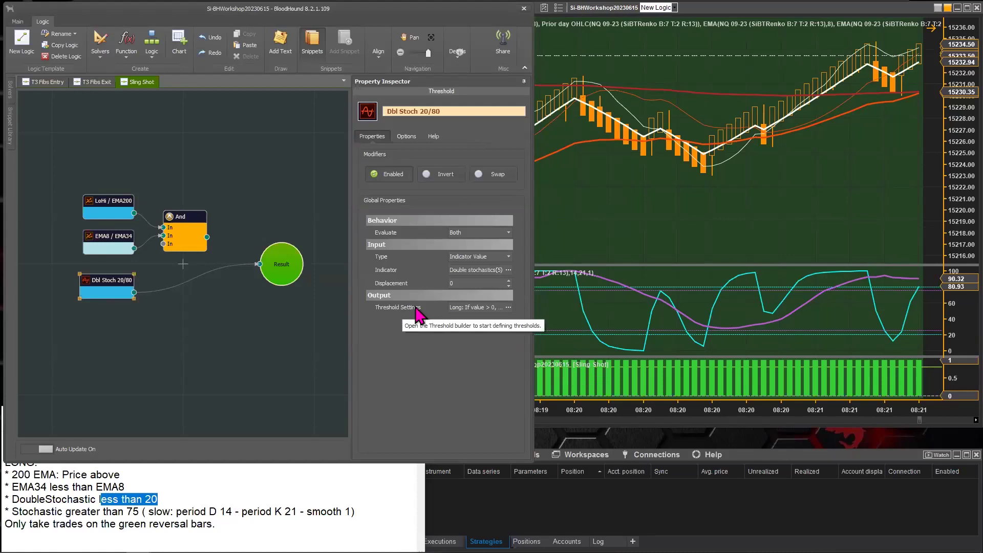
# Set the long threshold rule of Dbl Stoch 20/80 to Double stochastics <= 20.
pyautogui.click(508, 307)
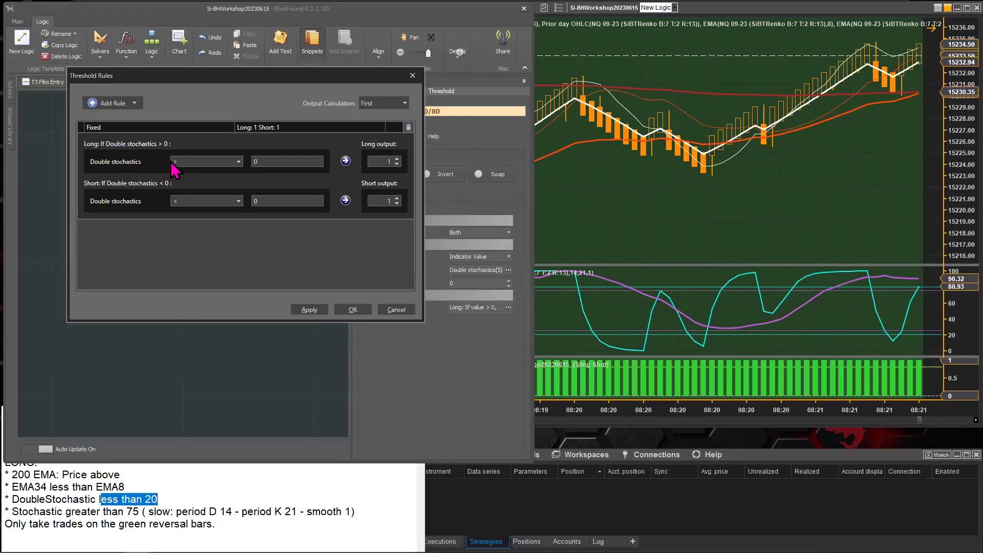
pyautogui.click(275, 162)
pyautogui.write('20.')
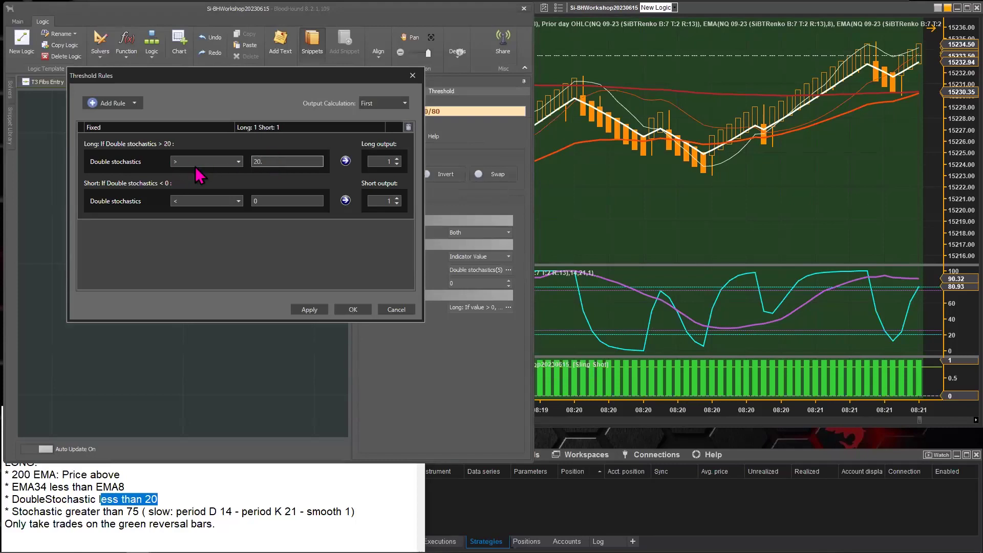
pyautogui.click(239, 162)
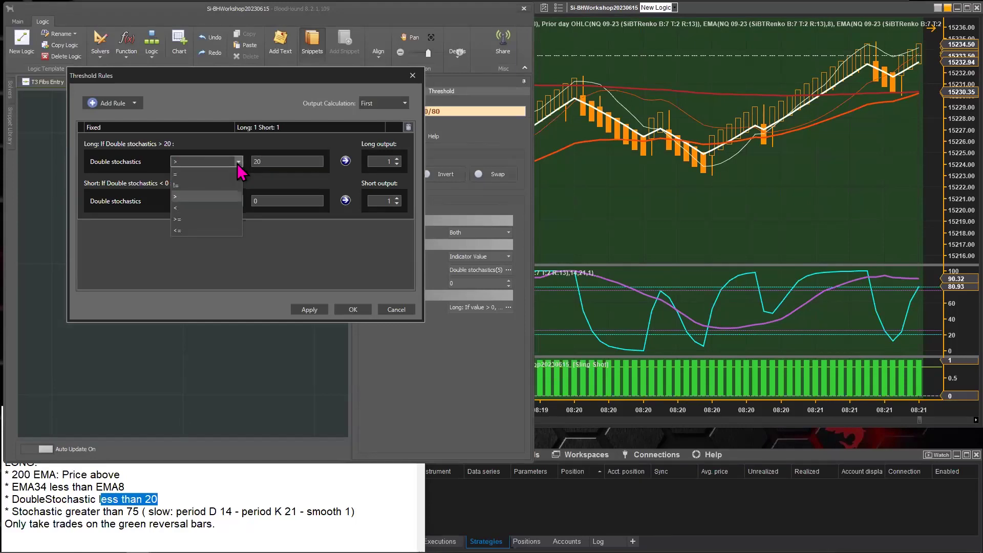
pyautogui.click(190, 229)
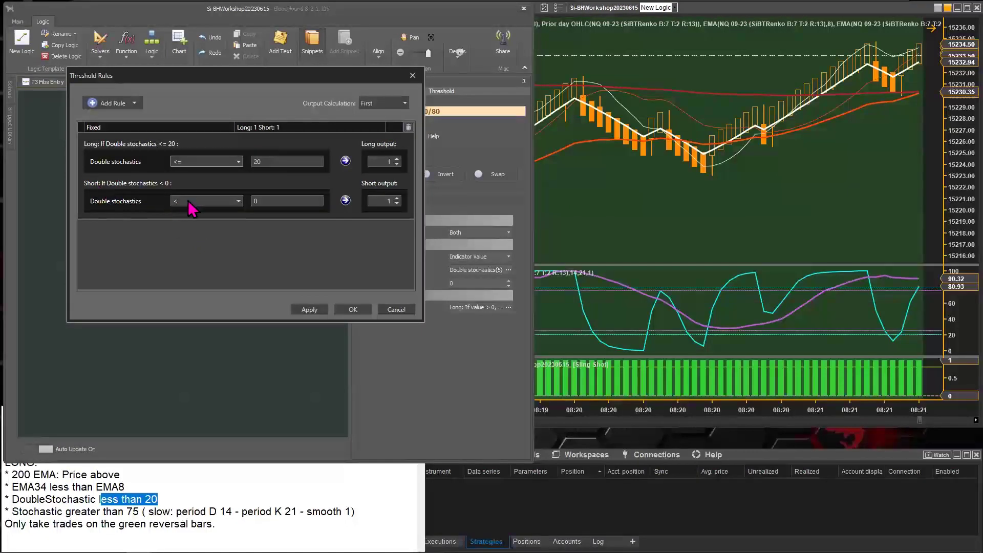
# Set the short threshold rule to Double stochastics >= 80 and apply the threshold rules to the solver.
pyautogui.click(239, 203)
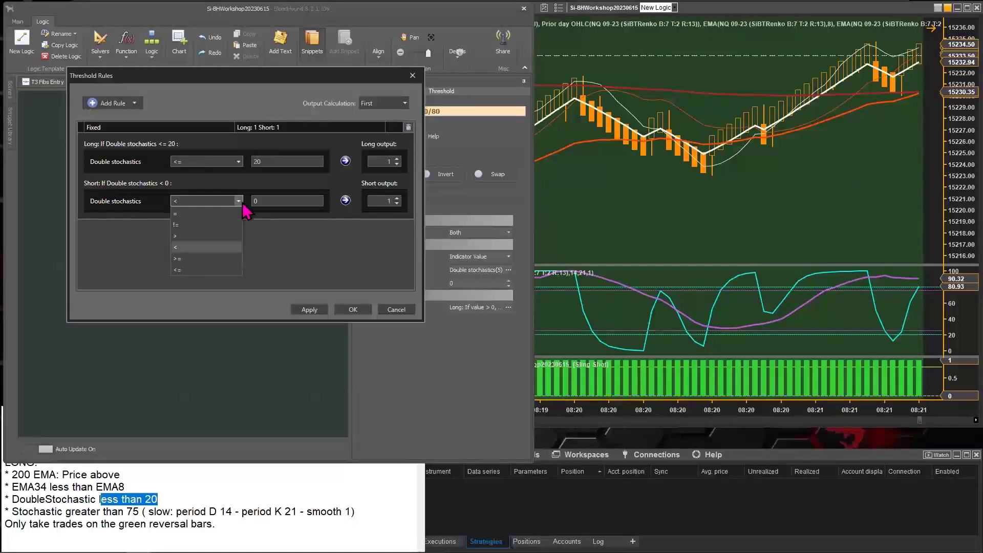
pyautogui.click(184, 259)
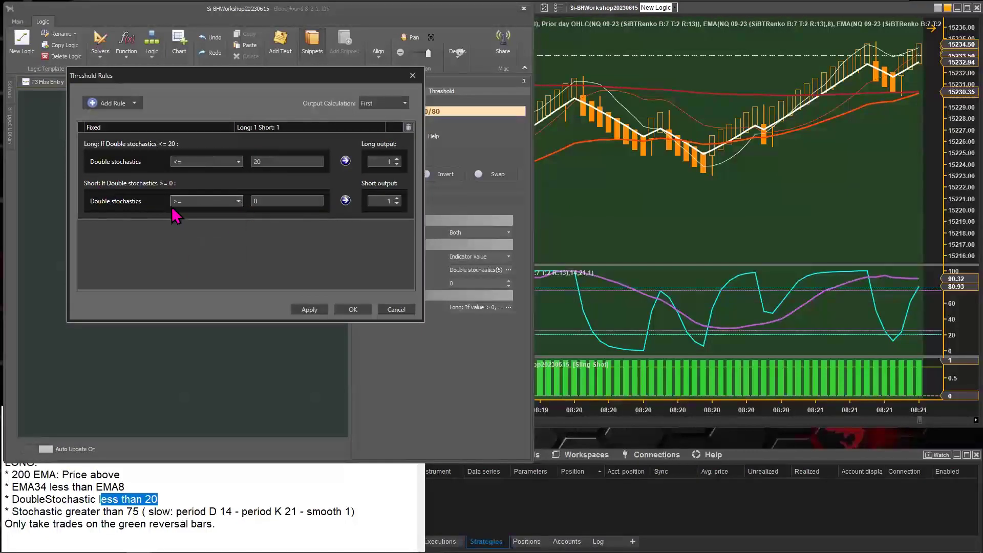
pyautogui.click(268, 201)
pyautogui.write('80.')
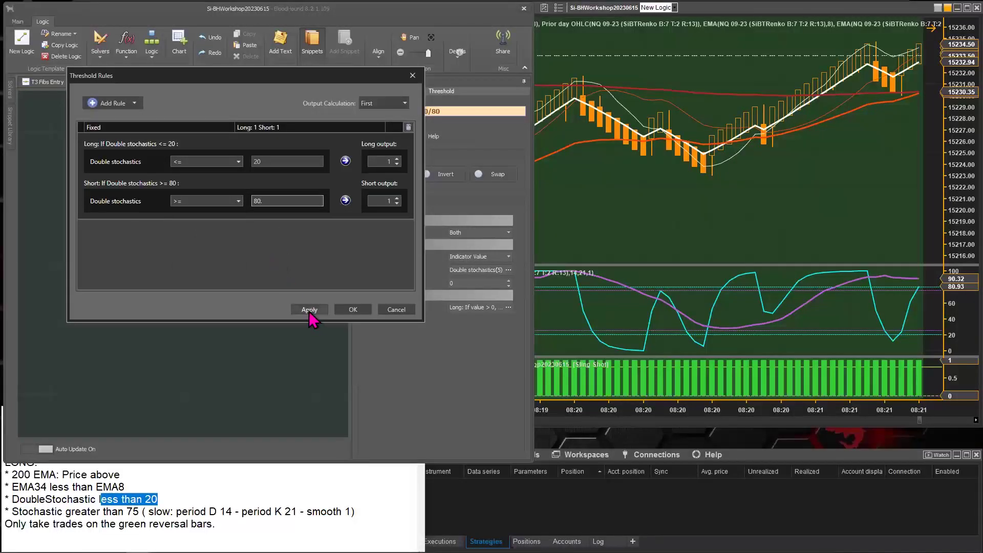
pyautogui.click(311, 311)
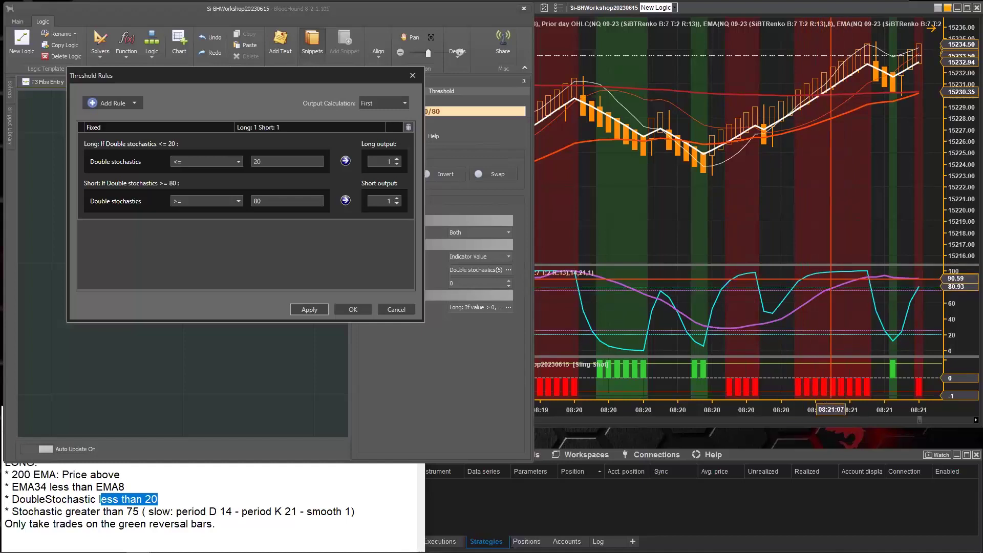
pyautogui.click(352, 309)
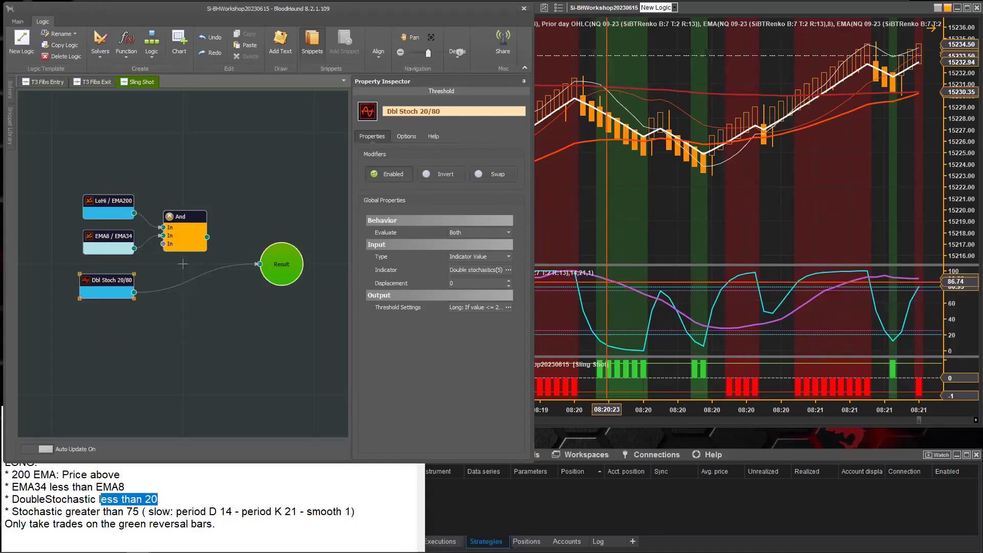
# Switch to the Notepad setup notes and highlight the condition "Stochastic greater than 75".
pyautogui.click(606, 278)
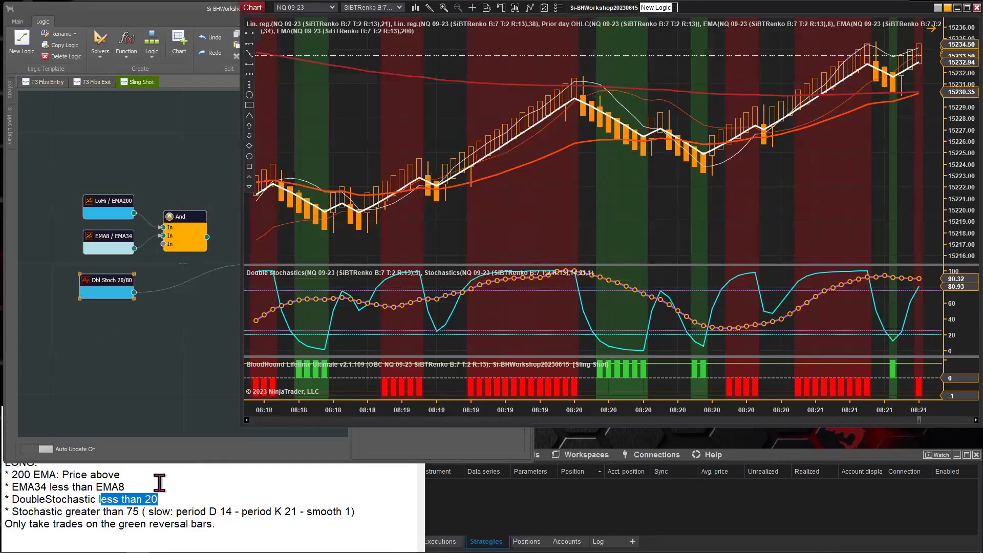
pyautogui.click(18, 512)
pyautogui.moveTo(13, 512); pyautogui.dragTo(136, 512)
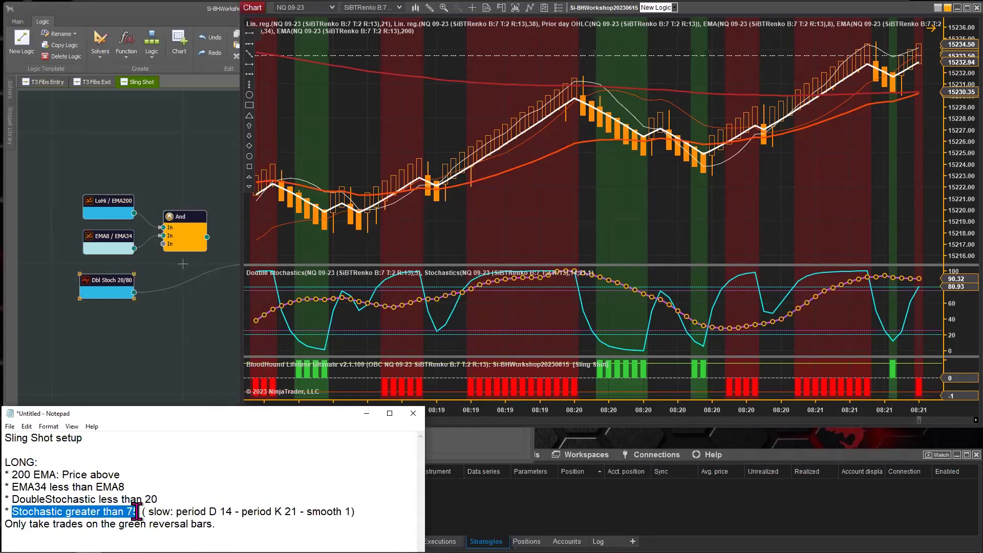
pyautogui.moveTo(136, 512); pyautogui.dragTo(139, 512)
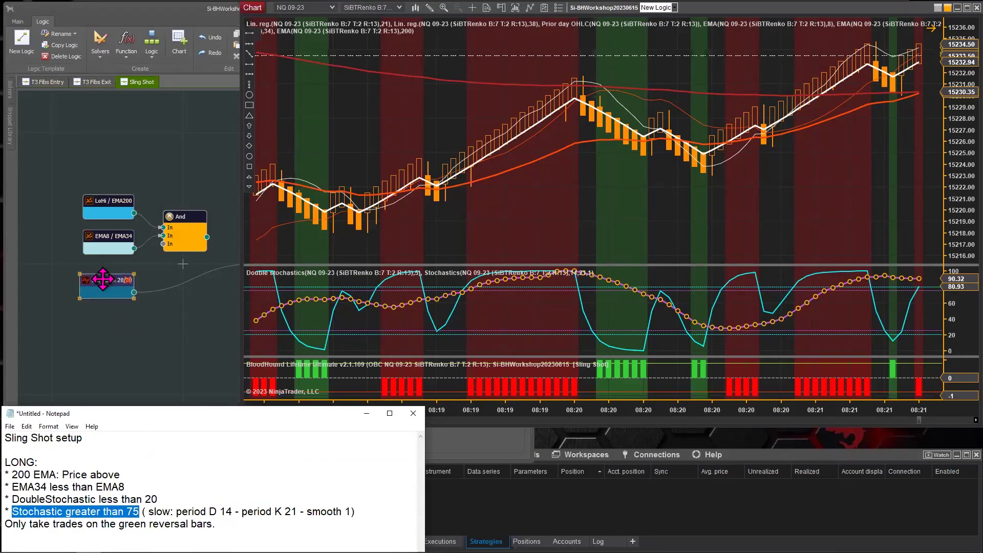
# Add a Threshold solver under Dbl Stoch 20/80 and connect it to the Result node.
pyautogui.rightClick(82, 305)
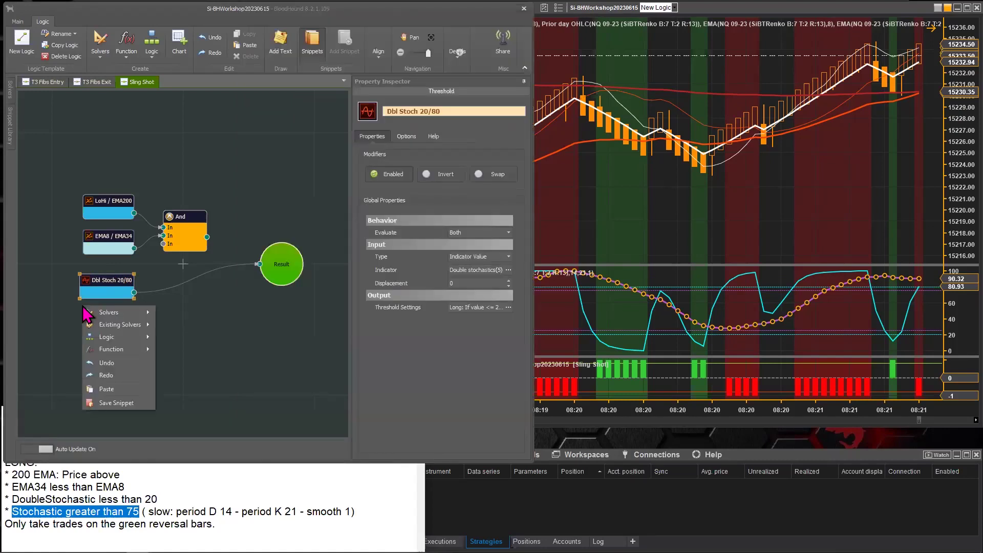
pyautogui.moveTo(118, 314)
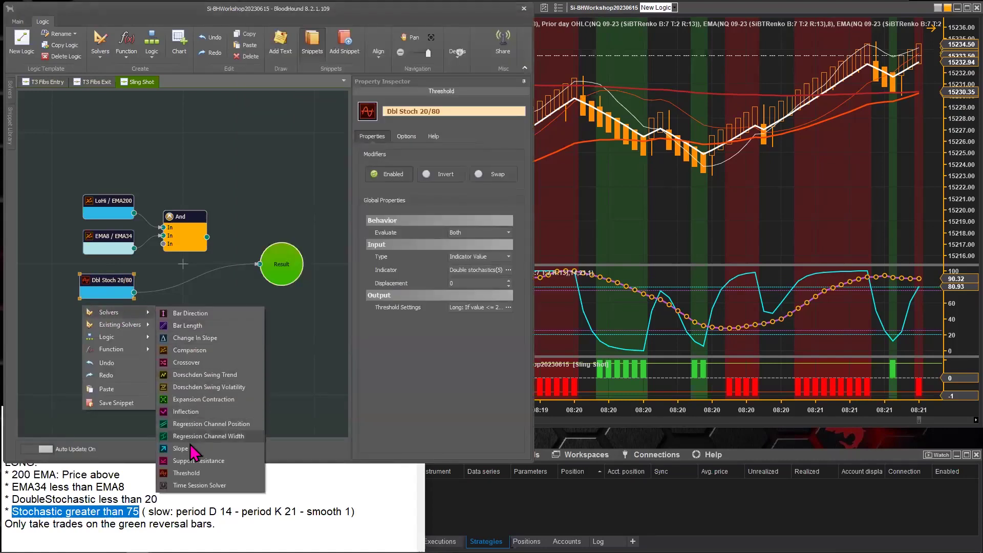
pyautogui.click(197, 474)
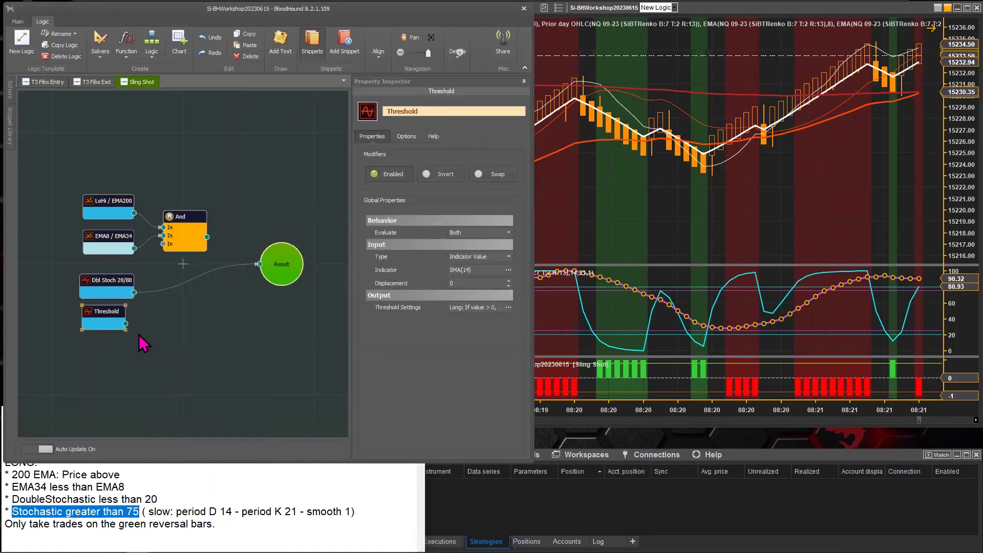
pyautogui.moveTo(122, 321); pyautogui.dragTo(130, 321)
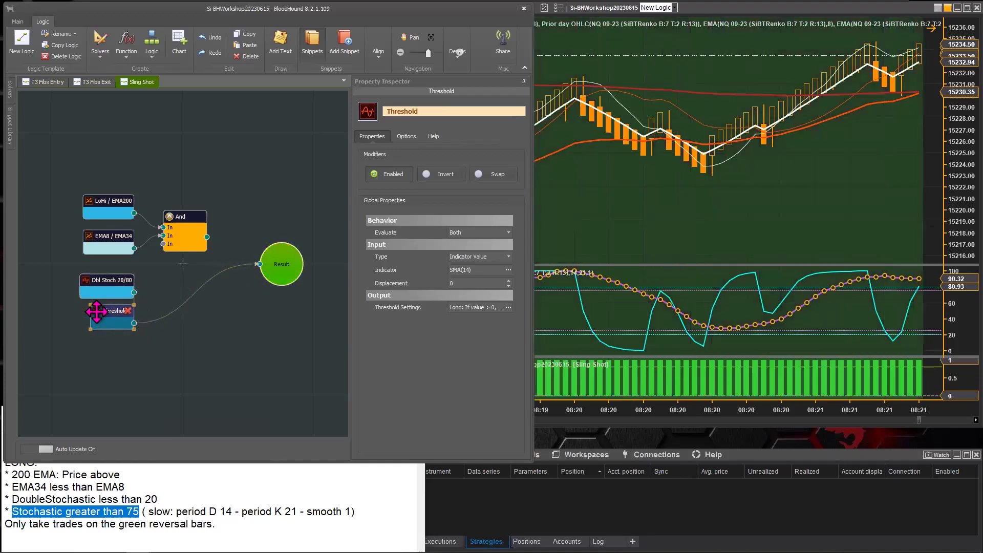
# Rename the new Threshold solver to Stoch 75/25 and align it under the other solvers.
pyautogui.doubleClick(426, 111)
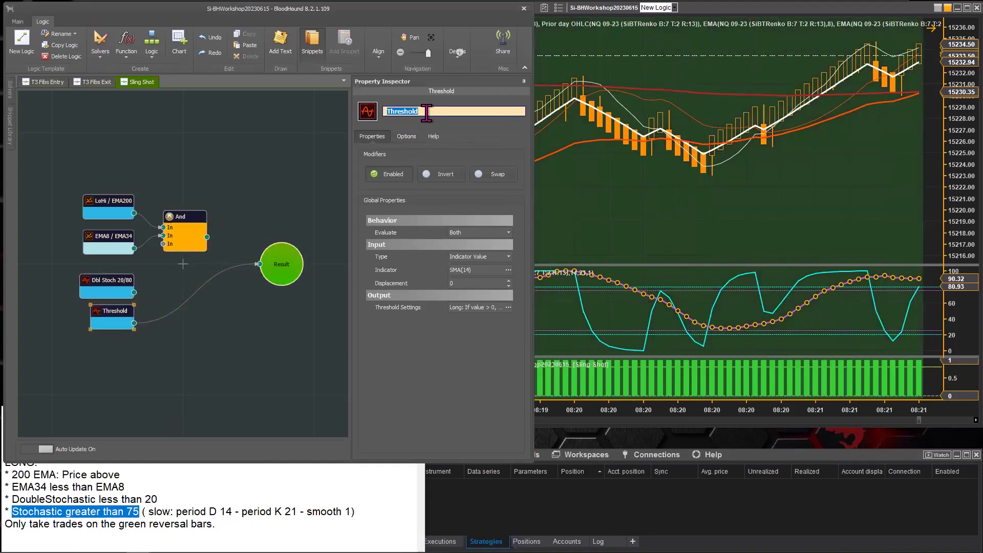
pyautogui.write('Sto')
pyautogui.write('ch 75/25')
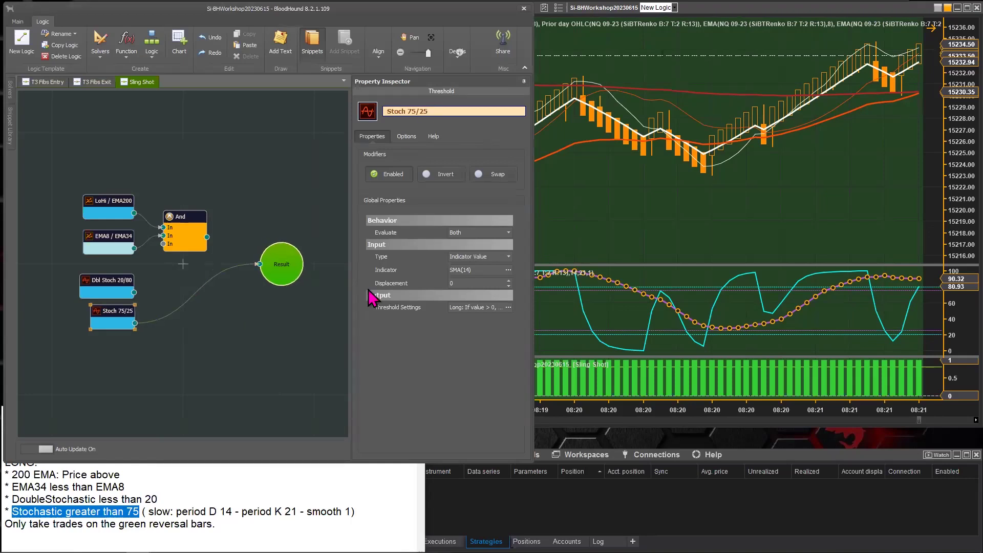
pyautogui.moveTo(102, 309); pyautogui.dragTo(102, 309)
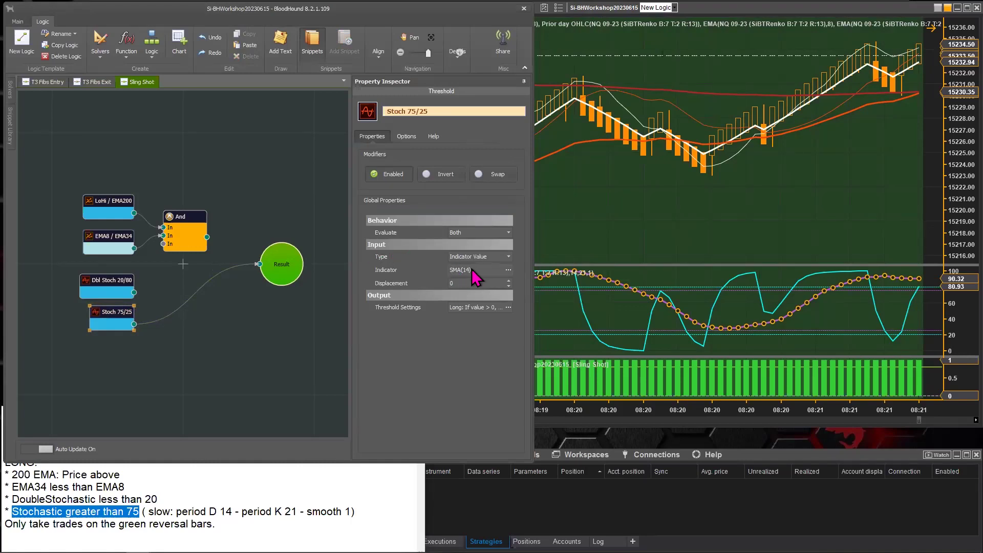
# Set the input indicator of Stoch 75/25 to Stochastics with Period D 14, Period K 21 and Smooth 1.
pyautogui.click(508, 270)
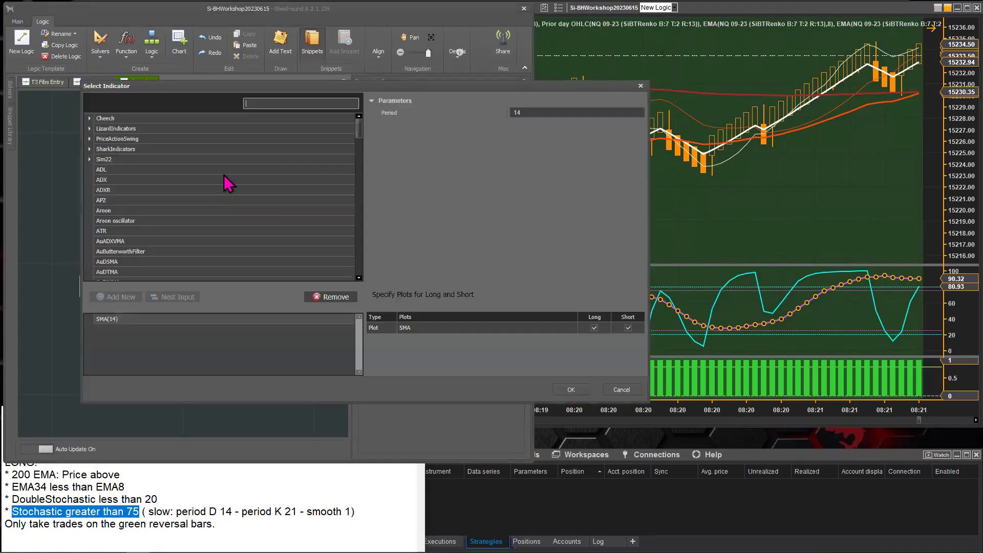
pyautogui.write('sto')
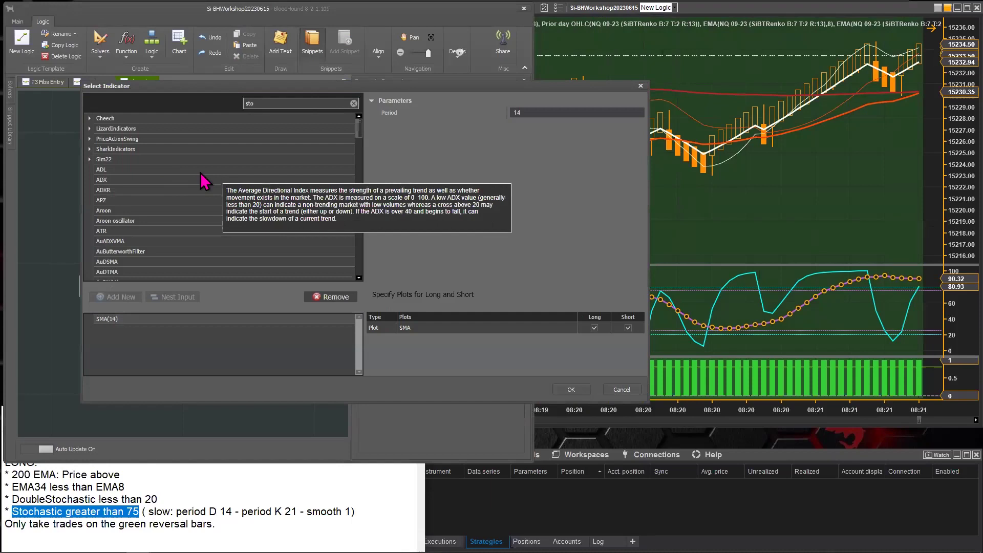
pyautogui.click(111, 202)
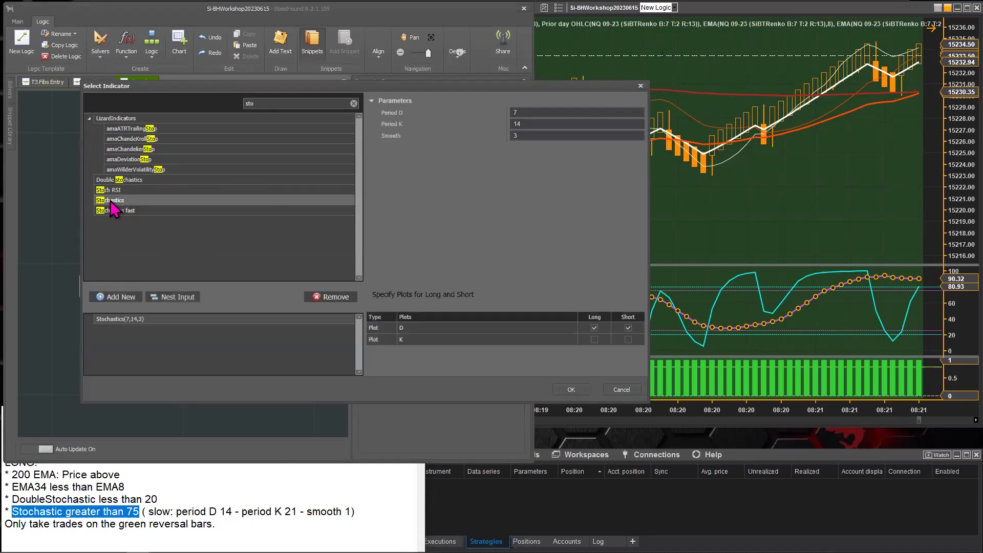
pyautogui.click(526, 113)
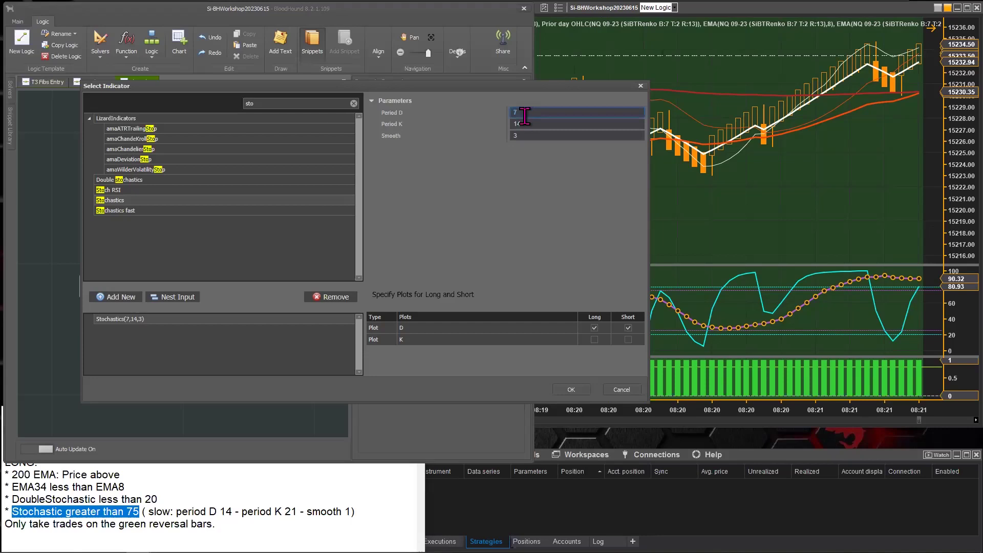
pyautogui.write('14')
pyautogui.write('2')
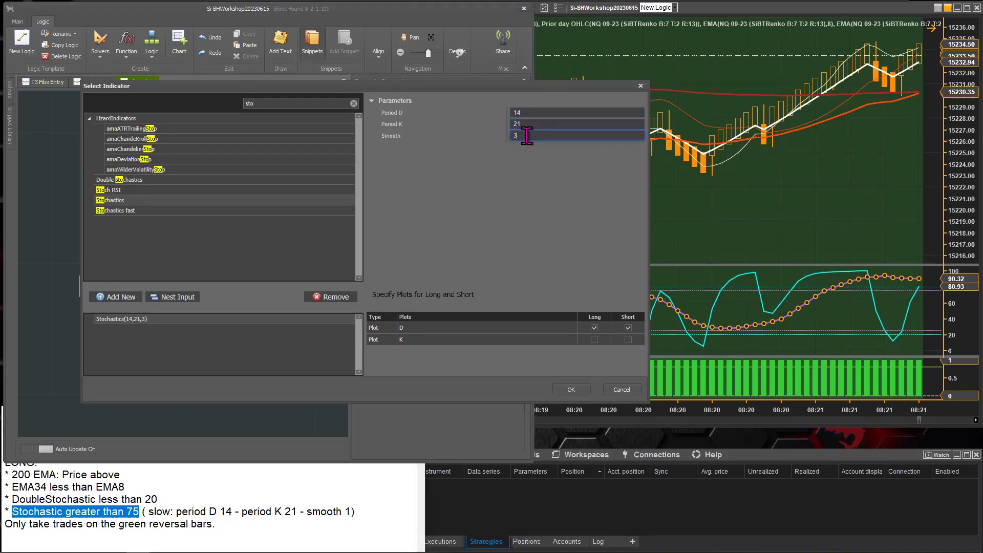
pyautogui.click(527, 135)
pyautogui.write('1')
pyautogui.click(570, 390)
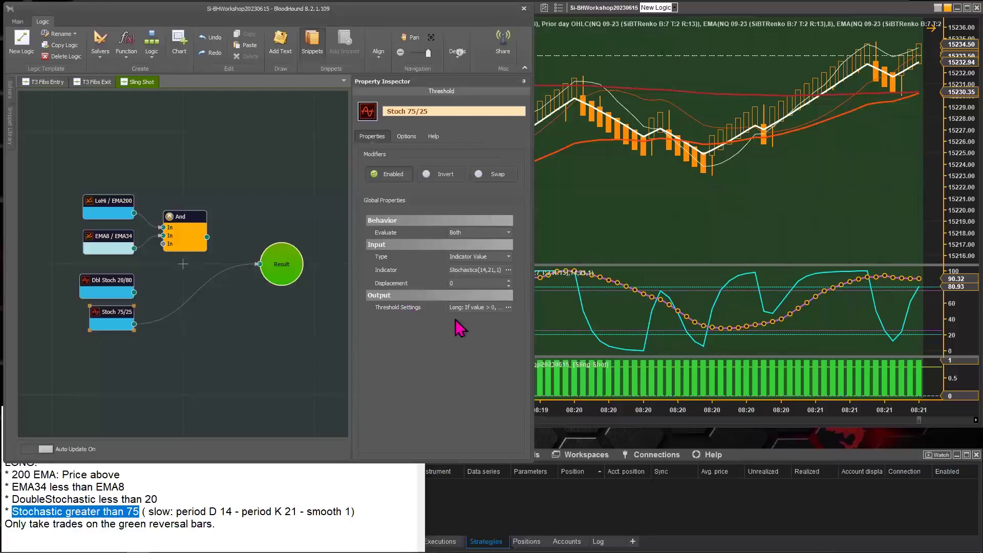
# Set the long threshold rule of Stoch 75/25 to Stochastics >= 75.
pyautogui.click(508, 307)
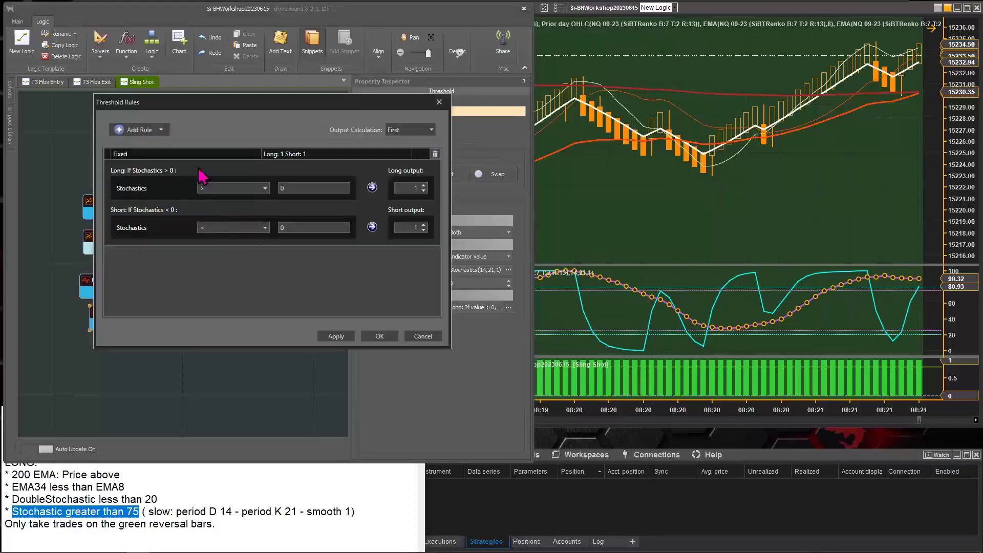
pyautogui.moveTo(221, 106); pyautogui.dragTo(150, 57)
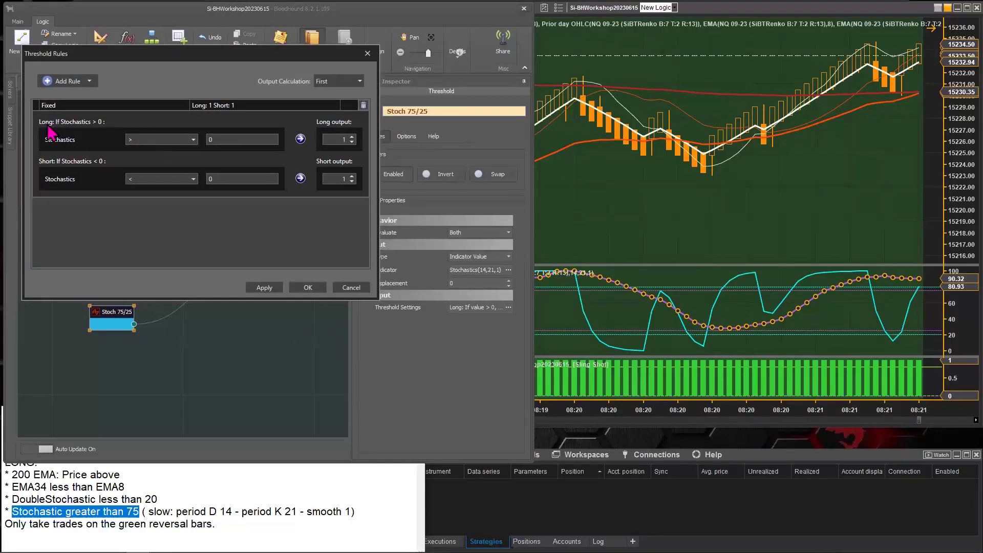
pyautogui.click(137, 142)
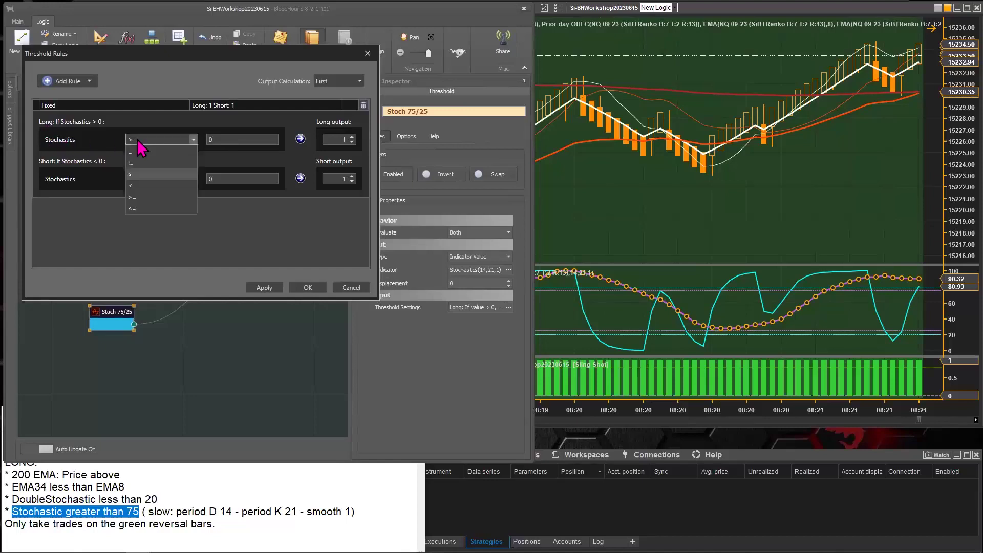
pyautogui.click(218, 139)
pyautogui.write('.75')
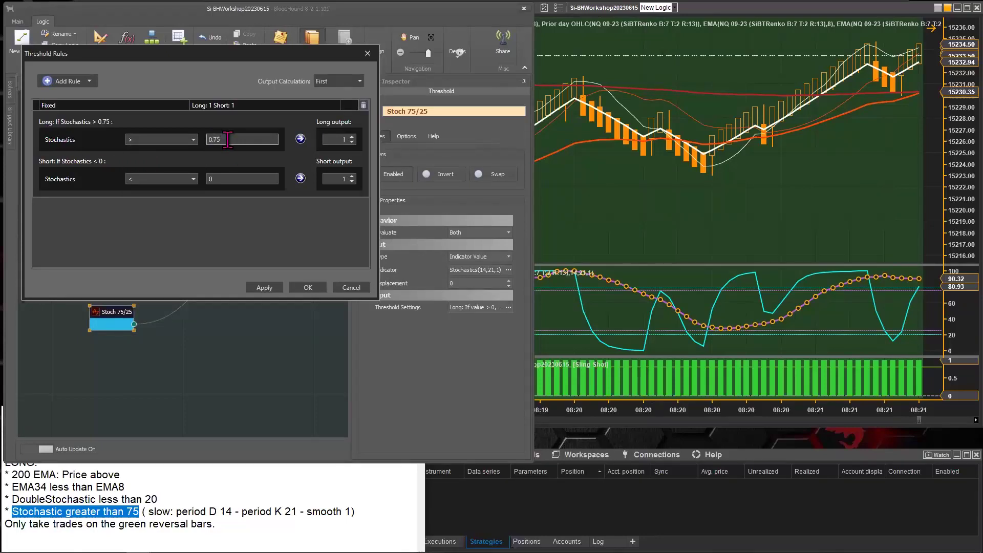
pyautogui.write('.')
pyautogui.click(148, 140)
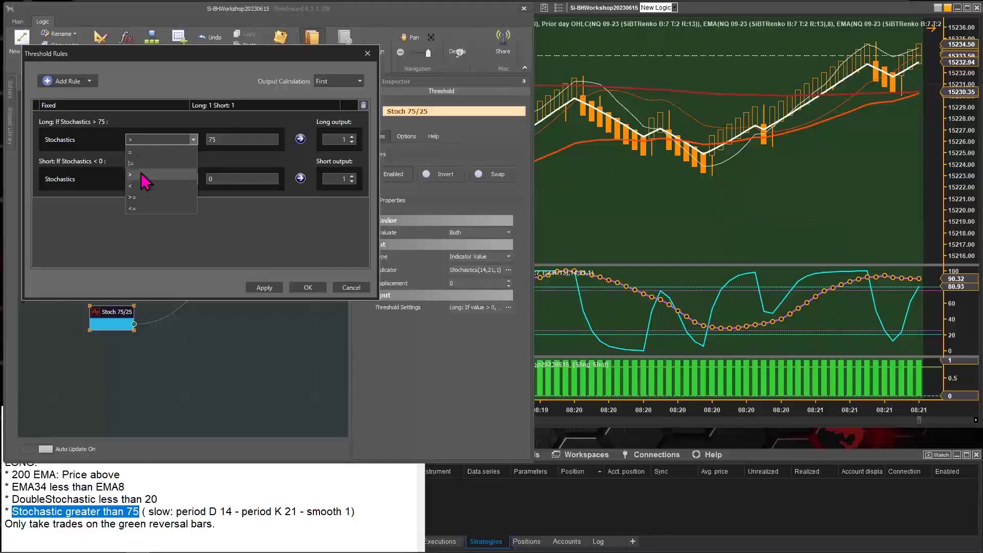
pyautogui.click(139, 200)
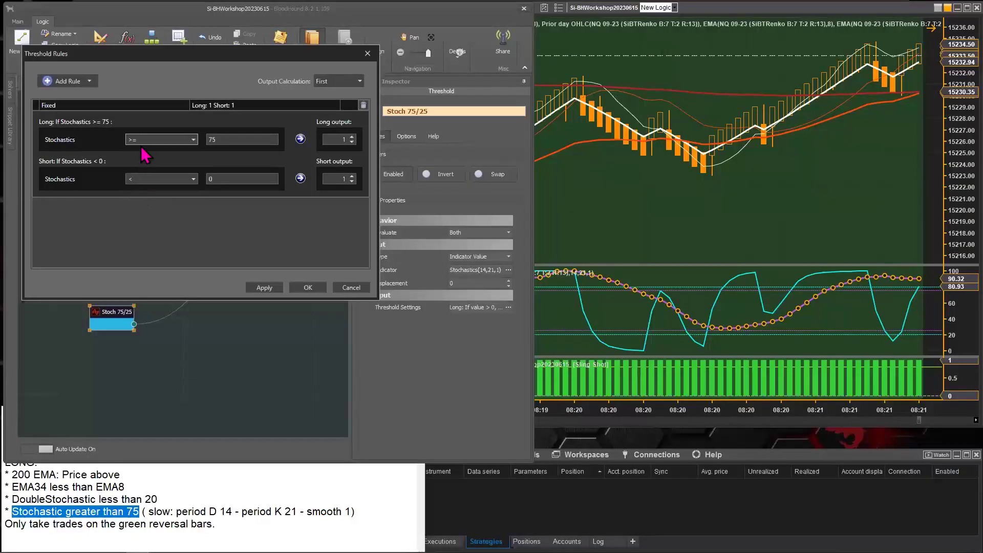
# Set the short threshold rule to Stochastics <= 25 and accept the rules for Stoch 75/25.
pyautogui.click(141, 181)
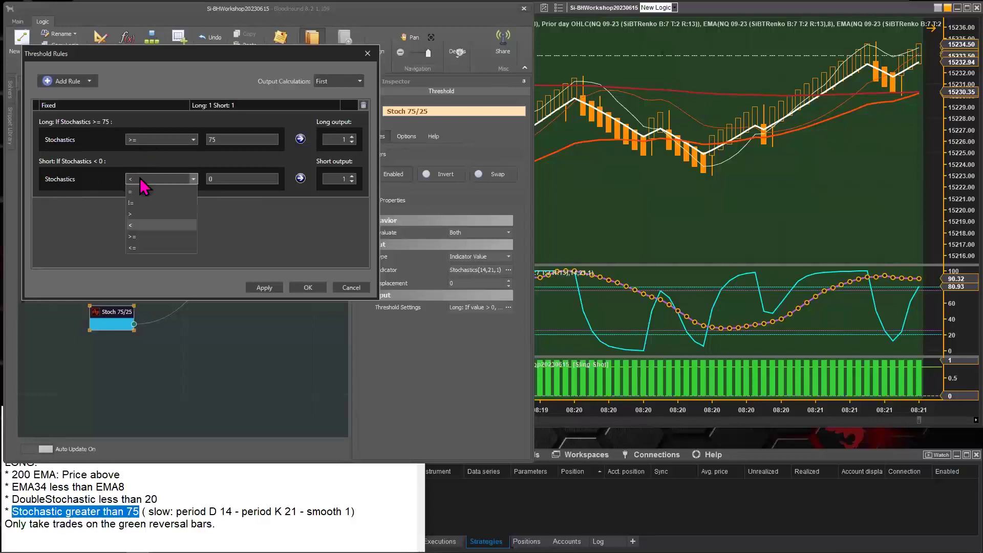
pyautogui.click(138, 247)
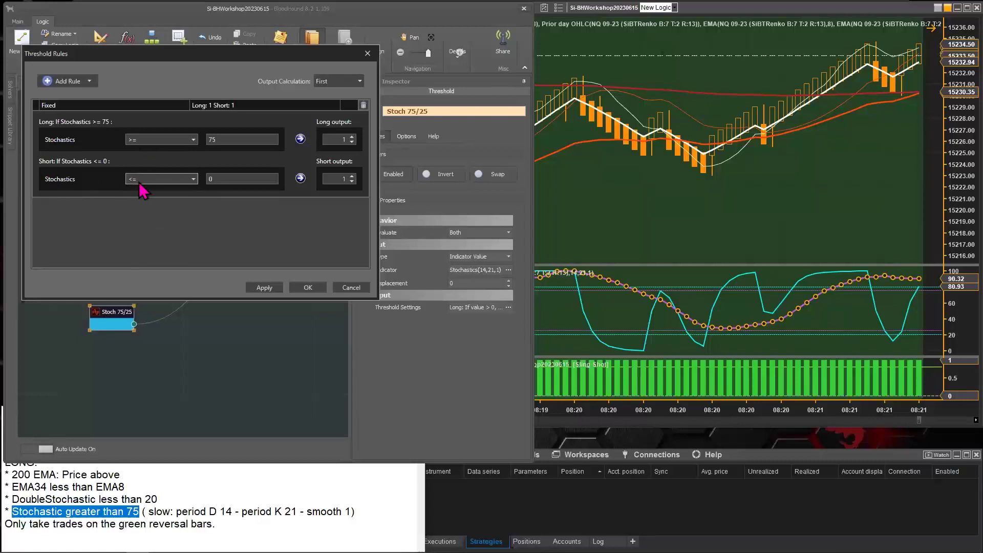
pyautogui.click(216, 179)
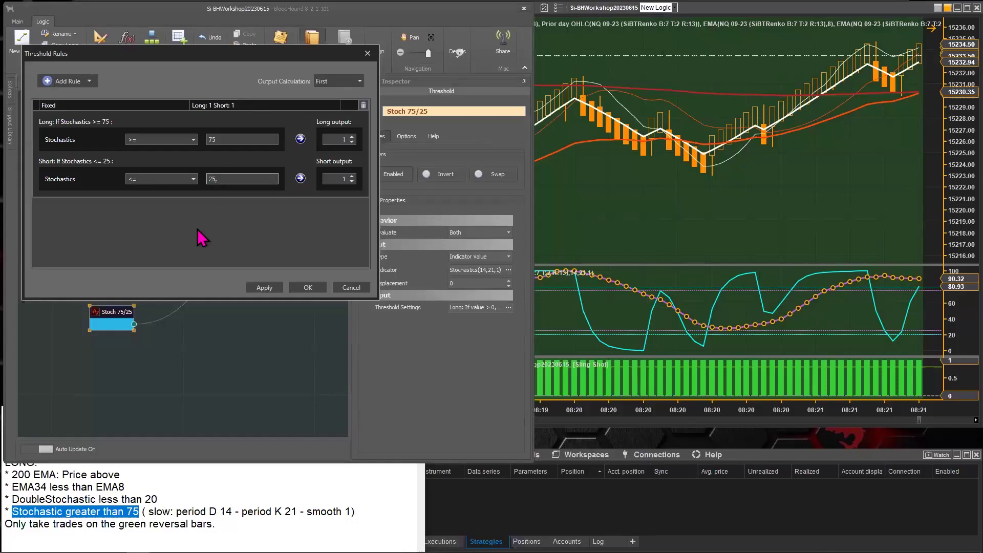
pyautogui.click(302, 290)
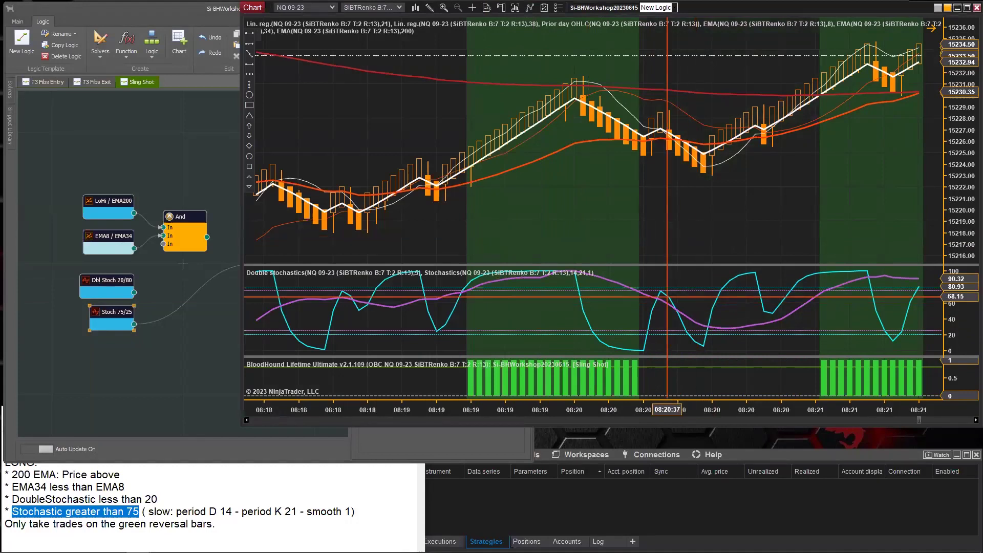
# Check the Stoch 75/25 long and short signals against the Stochastics line on the chart, including earlier bars.
pyautogui.click(737, 328)
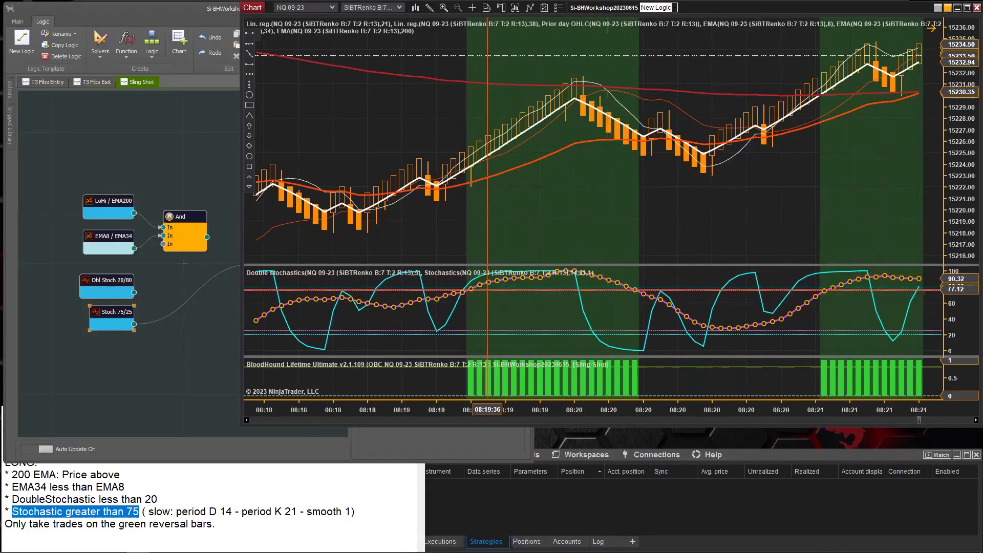
pyautogui.click(474, 285)
pyautogui.click(474, 285)
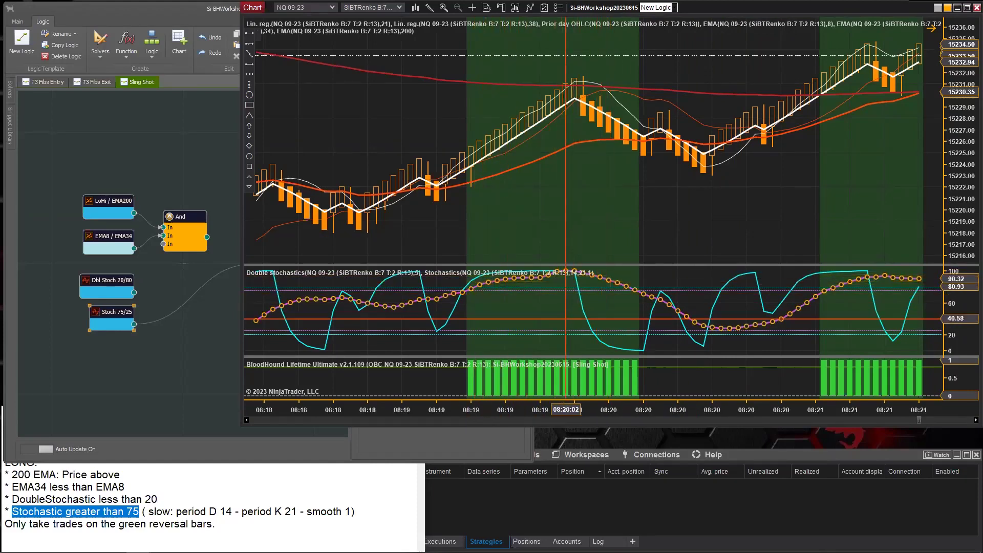
pyautogui.scroll(10, 566, 319)
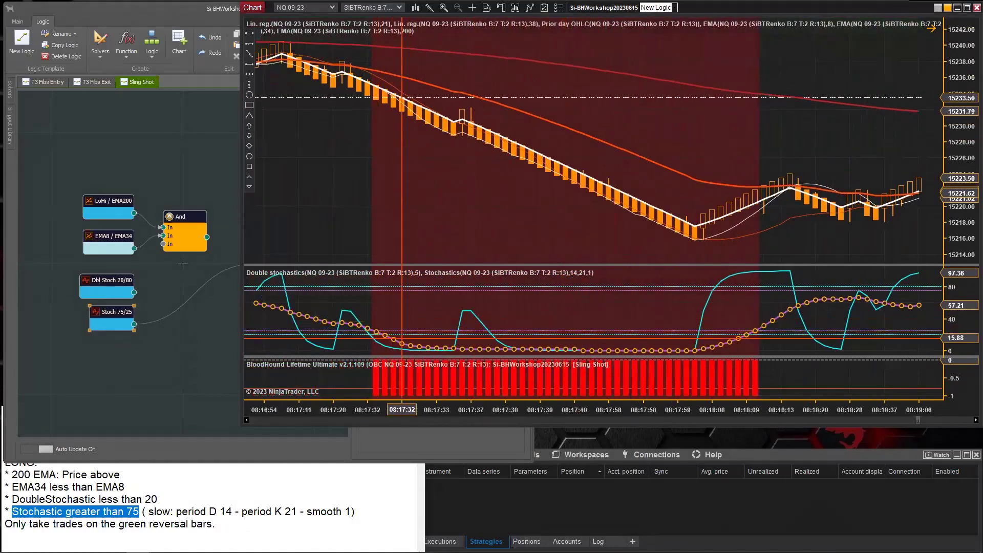
# Connect the And node to Result, move it down slightly, and feed Dbl Stoch 20/80 and Stoch 75/25 into it.
pyautogui.click(183, 369)
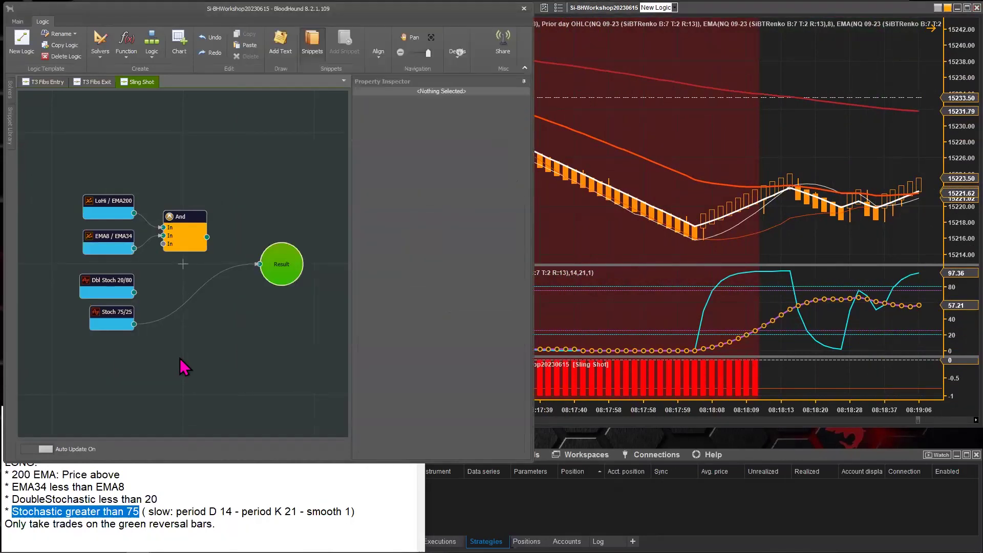
pyautogui.moveTo(206, 237); pyautogui.dragTo(260, 264)
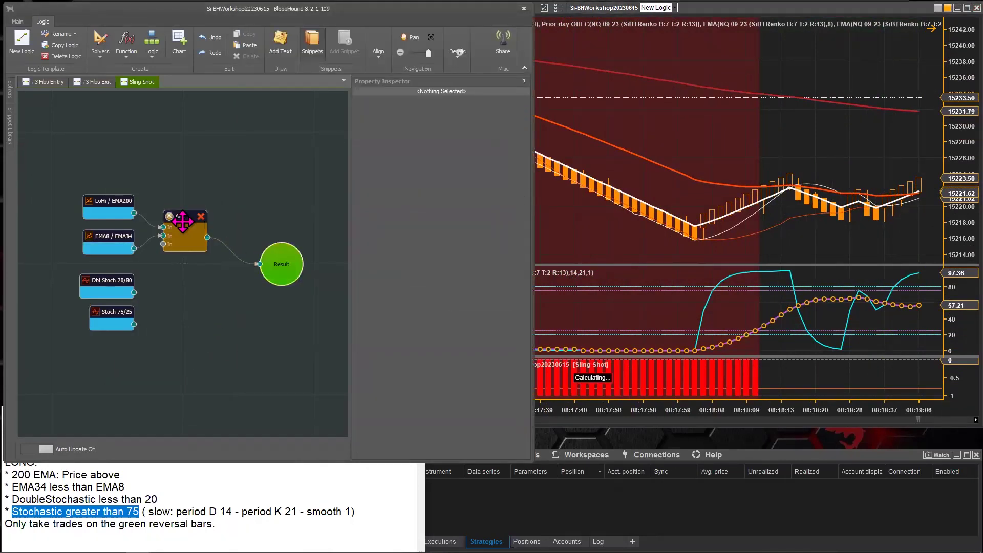
pyautogui.click(183, 219)
pyautogui.moveTo(183, 219); pyautogui.dragTo(184, 237)
pyautogui.moveTo(134, 292); pyautogui.dragTo(164, 275)
pyautogui.moveTo(134, 324); pyautogui.dragTo(165, 271)
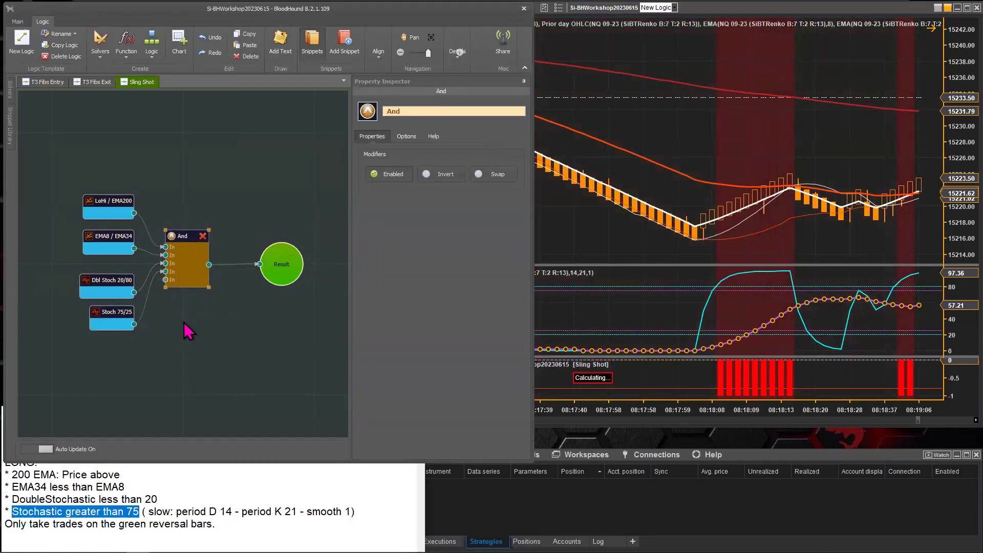
pyautogui.click(136, 359)
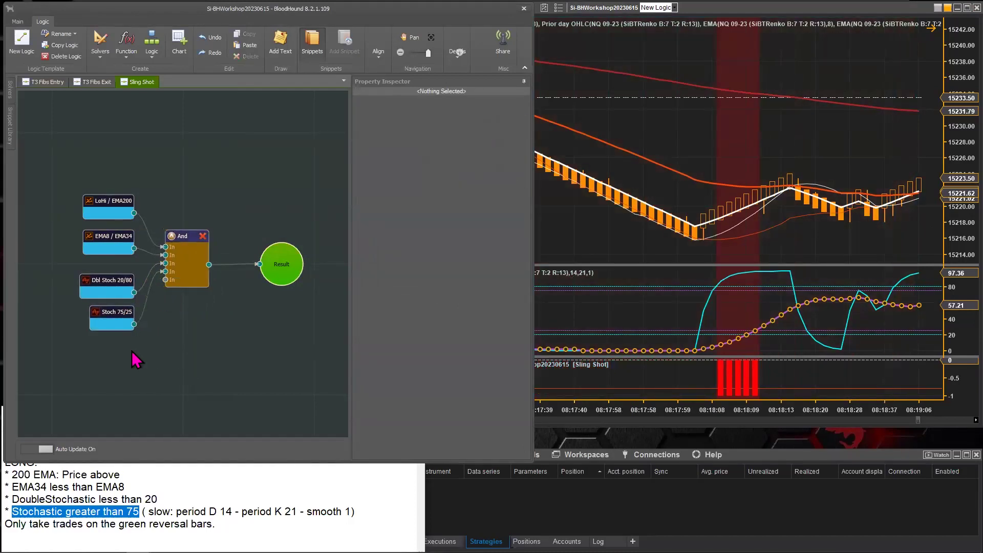
# Compress the chart's time axis to inspect the combined Sling Shot signals over more bars.
pyautogui.click(583, 238)
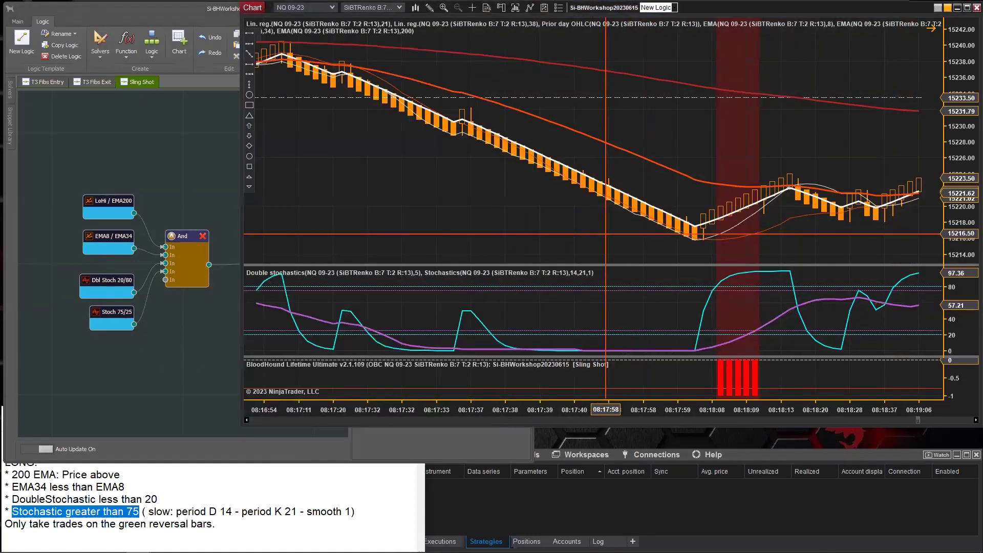
pyautogui.moveTo(640, 410); pyautogui.dragTo(489, 409)
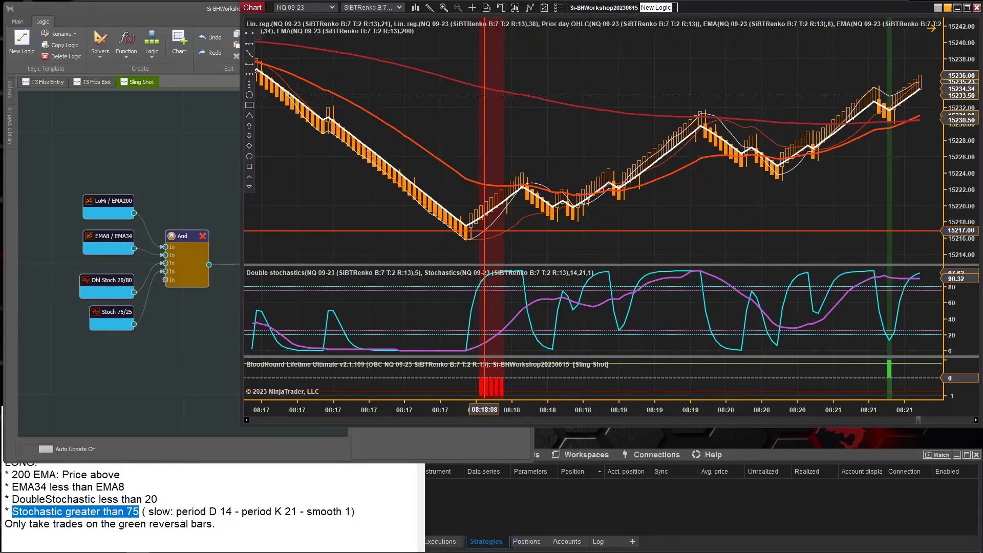
# Mark the reversal bar right after the 08:21 long signal with an up arrow on the price chart.
pyautogui.scroll(-10, 485, 230)
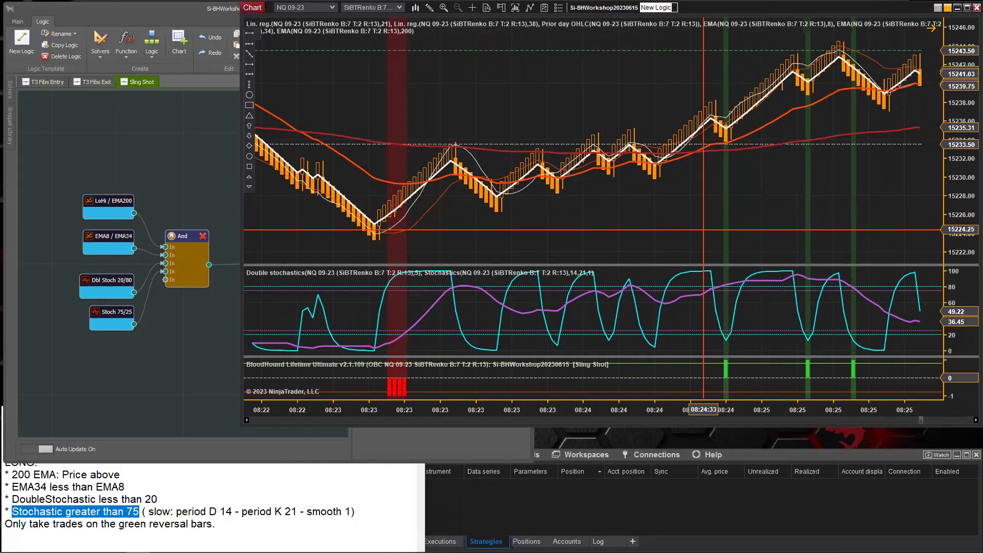
pyautogui.hscroll(-15, 692, 231)
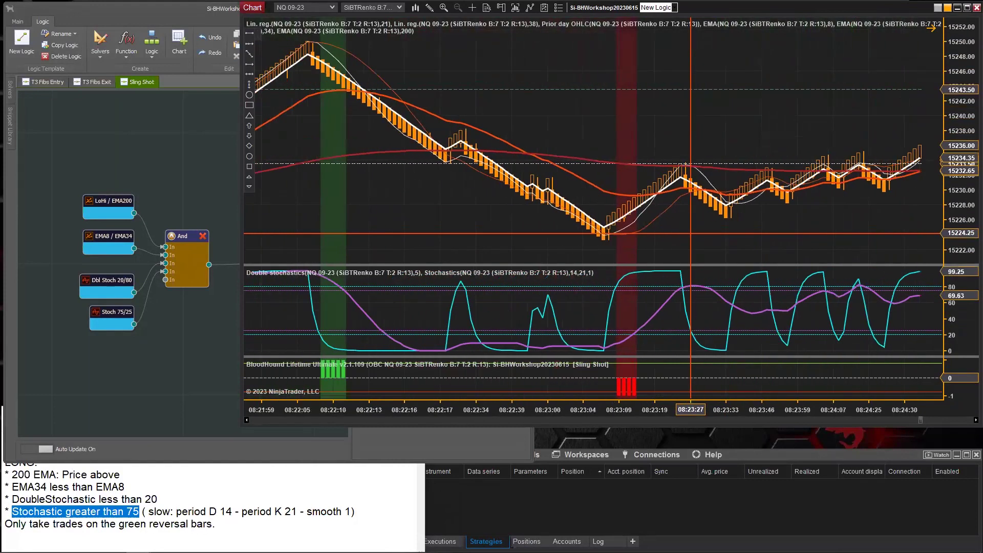
pyautogui.hscroll(-15, 690, 234)
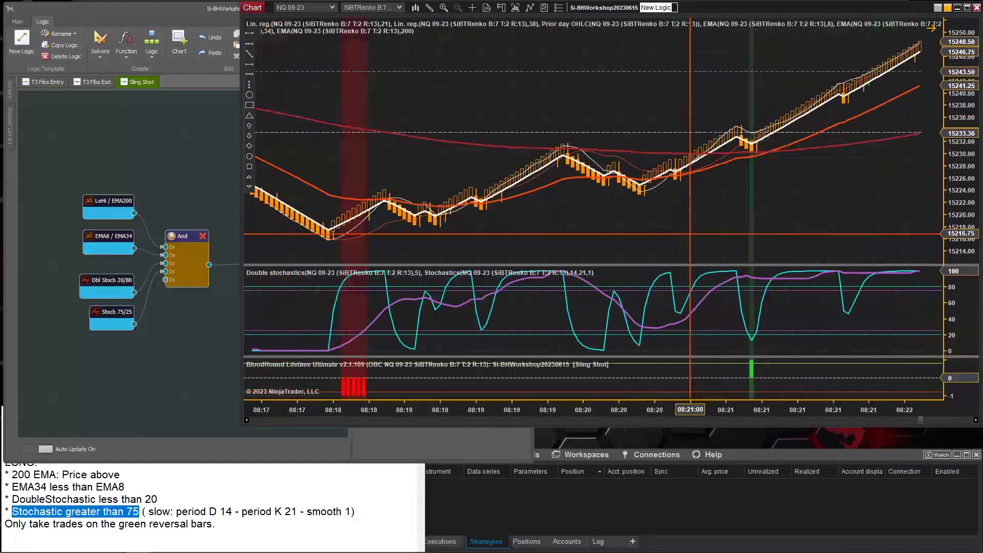
pyautogui.hscroll(-10, 690, 234)
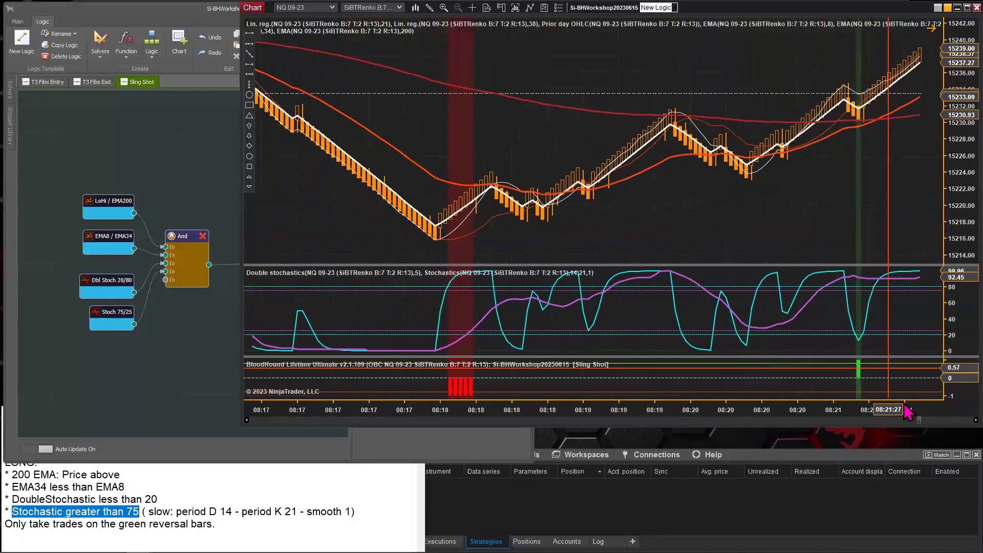
pyautogui.moveTo(897, 417); pyautogui.dragTo(621, 407)
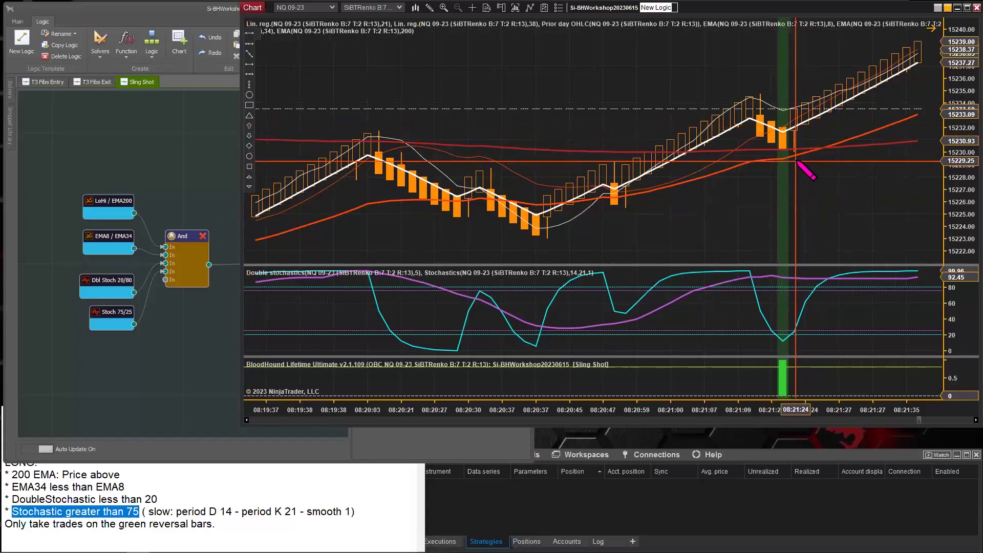
pyautogui.click(794, 87)
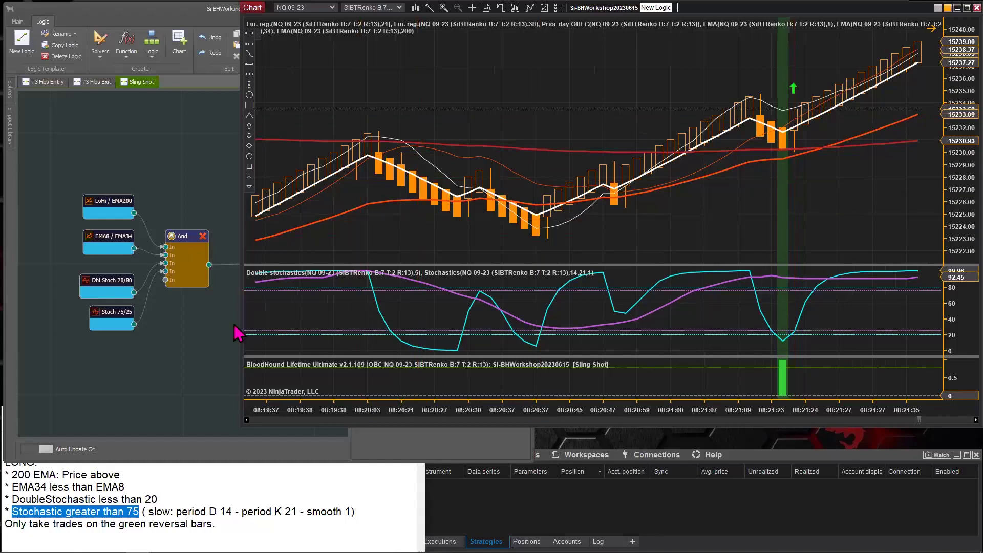
# Add an Inflection solver above the And node and connect it directly to Result.
pyautogui.rightClick(97, 353)
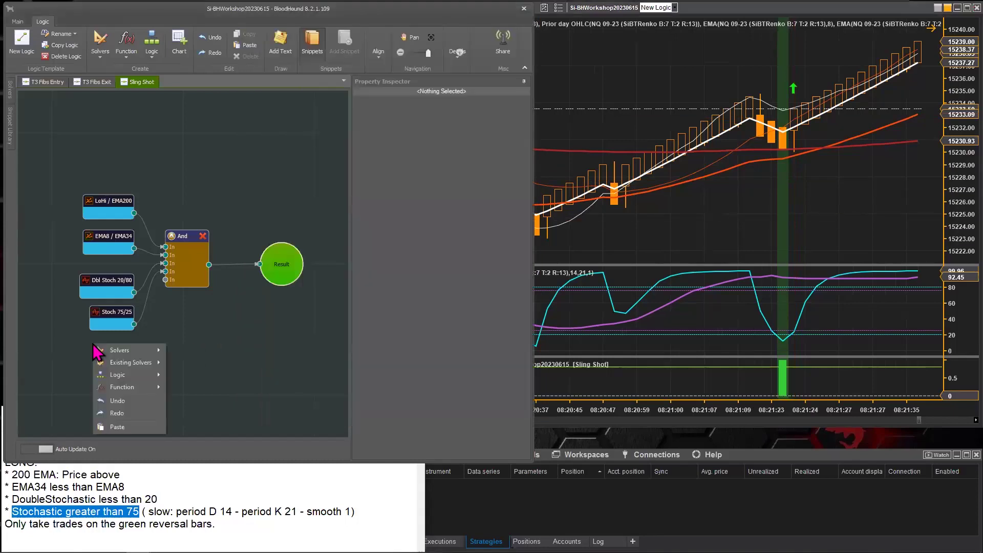
pyautogui.rightClick(104, 132)
pyautogui.moveTo(119, 138)
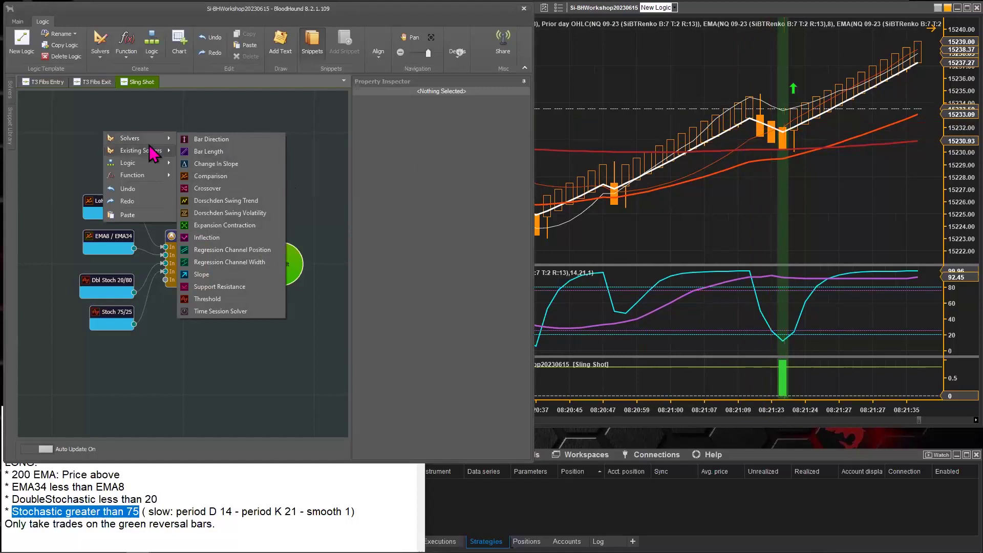
pyautogui.click(223, 238)
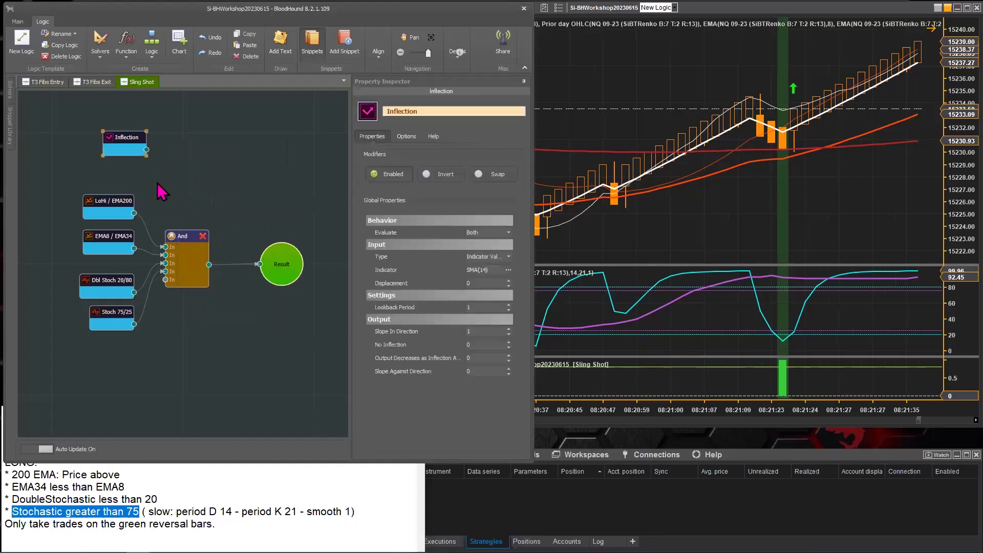
pyautogui.moveTo(147, 149); pyautogui.dragTo(258, 264)
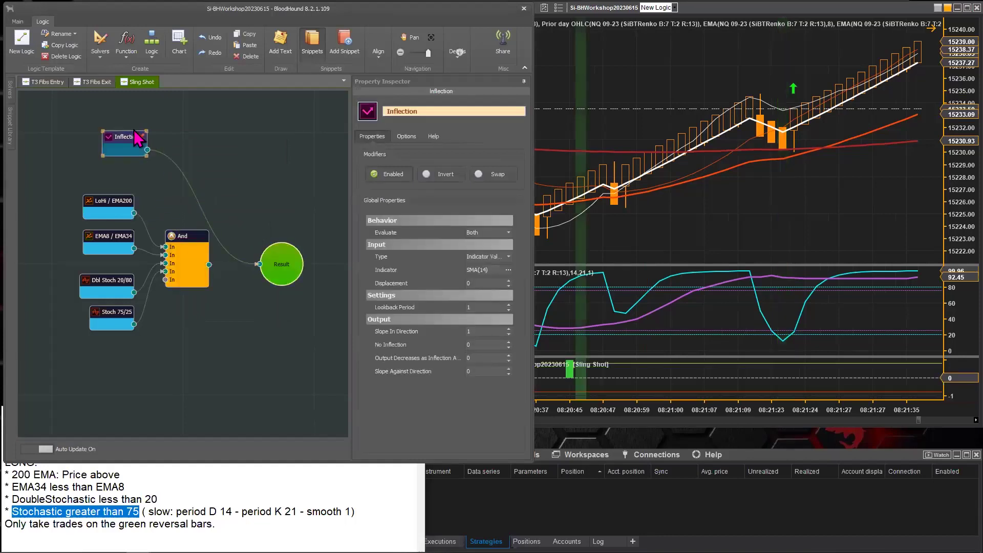
pyautogui.moveTo(118, 137); pyautogui.dragTo(178, 157)
# Rename the Inflection solver to Close Infl and set its input type to Price.
pyautogui.click(427, 112)
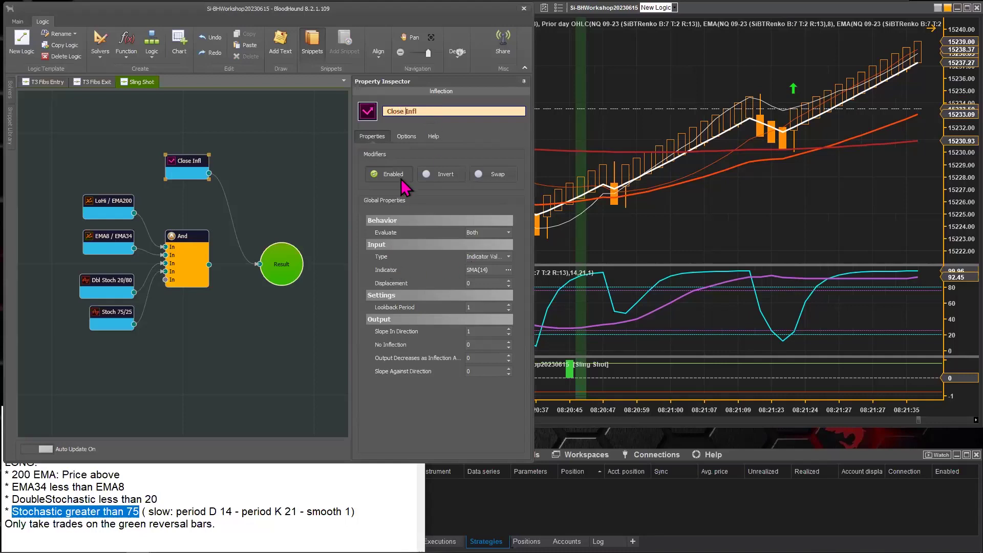
pyautogui.click(508, 257)
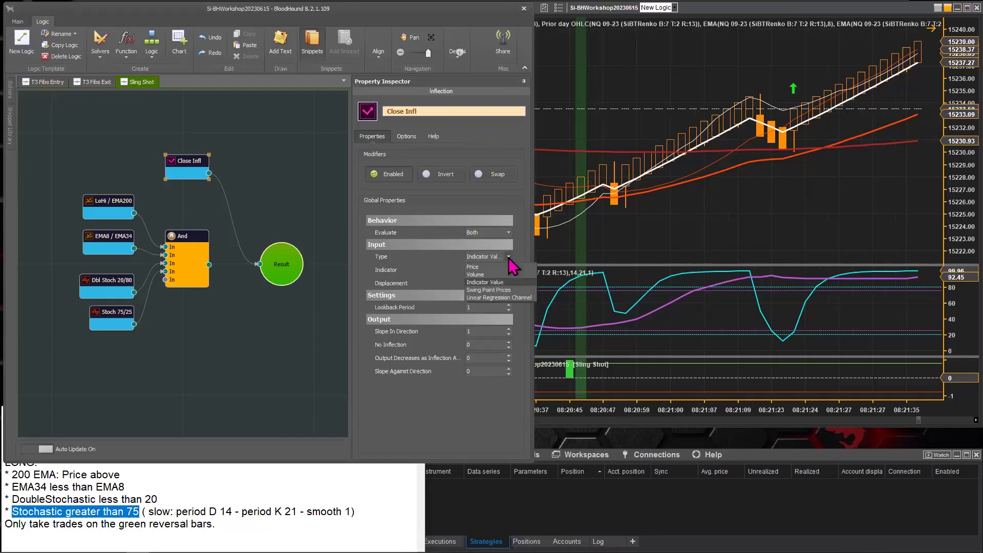
pyautogui.click(474, 266)
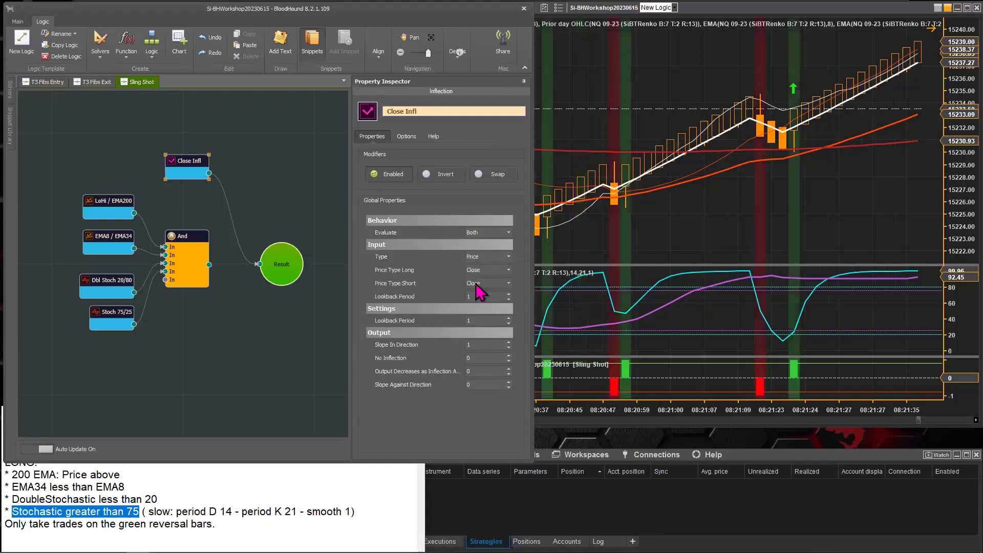
pyautogui.click(543, 205)
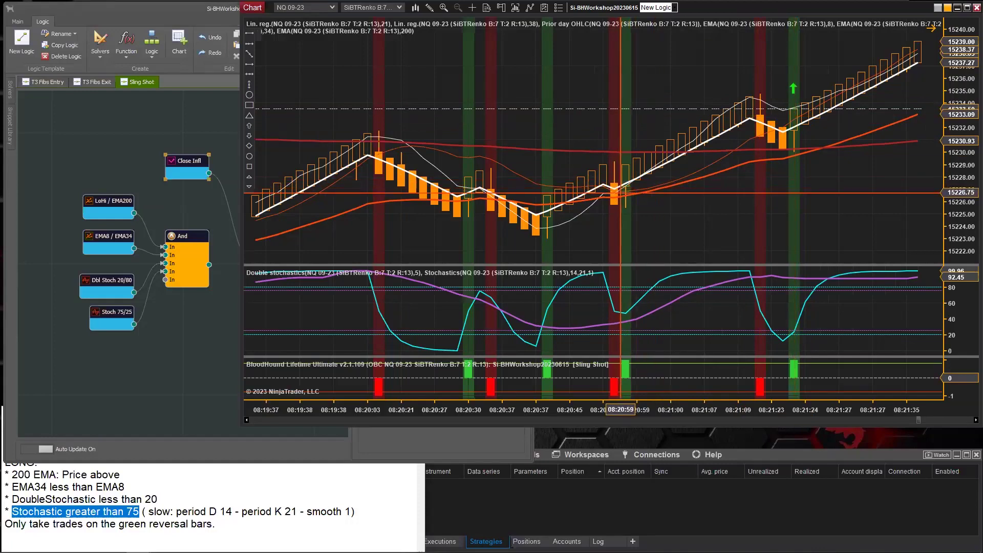
# Feed Close Infl into the And node from above LoHi / EMA200 and reconnect the And node to Result.
pyautogui.click(182, 162)
pyautogui.moveTo(181, 161)
pyautogui.mouseDown()
pyautogui.moveTo(114, 166)
pyautogui.moveTo(174, 164)
pyautogui.mouseUp()
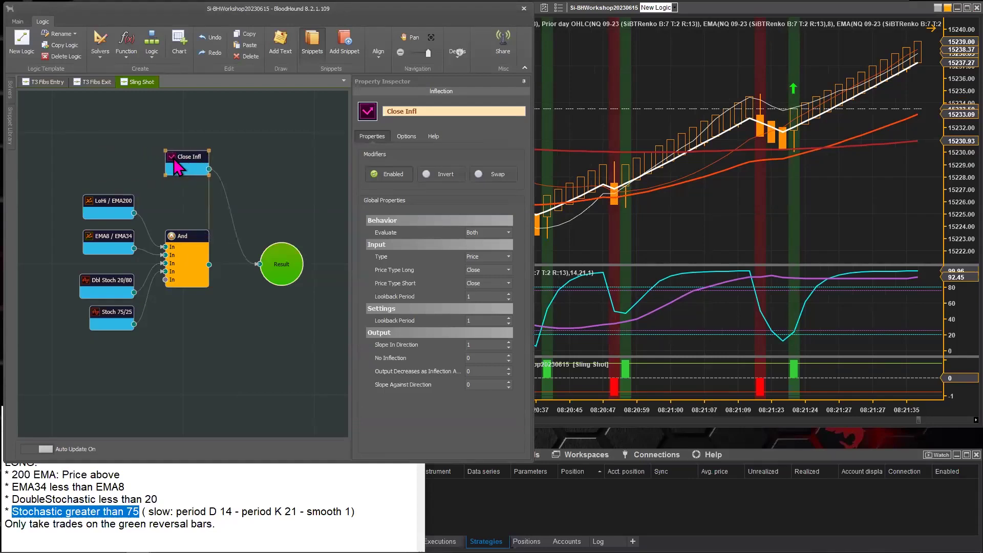
pyautogui.moveTo(158, 158); pyautogui.dragTo(177, 262)
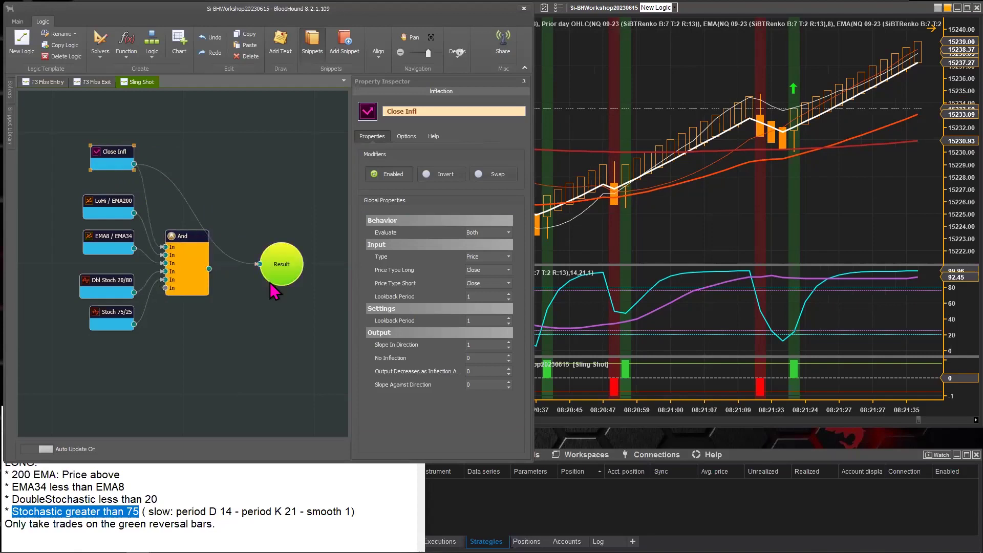
pyautogui.click(703, 154)
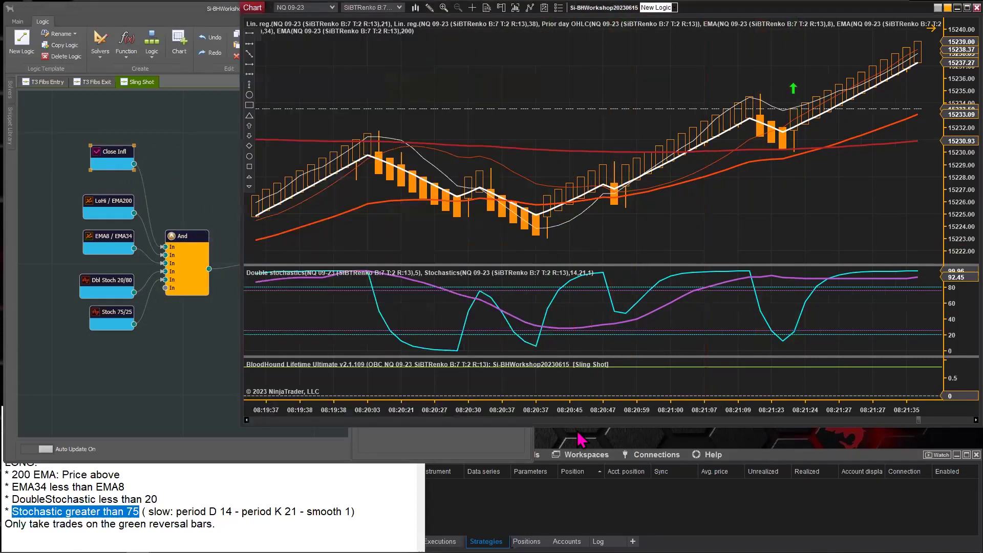
# Inspect a compressed stretch of the chart and much earlier bars for signals with Close Infl included.
pyautogui.moveTo(579, 412); pyautogui.dragTo(684, 413)
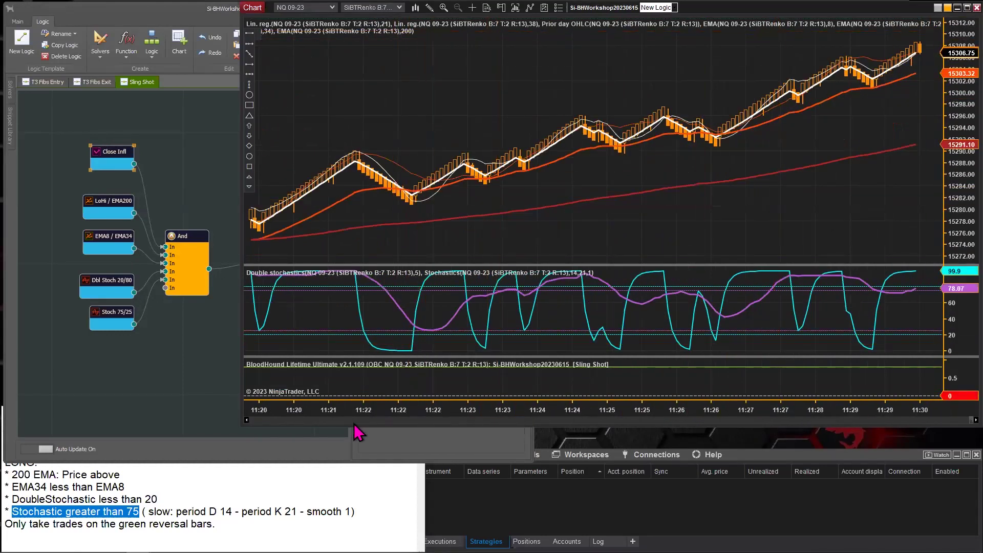
pyautogui.click(321, 420)
pyautogui.moveTo(322, 419); pyautogui.dragTo(301, 424)
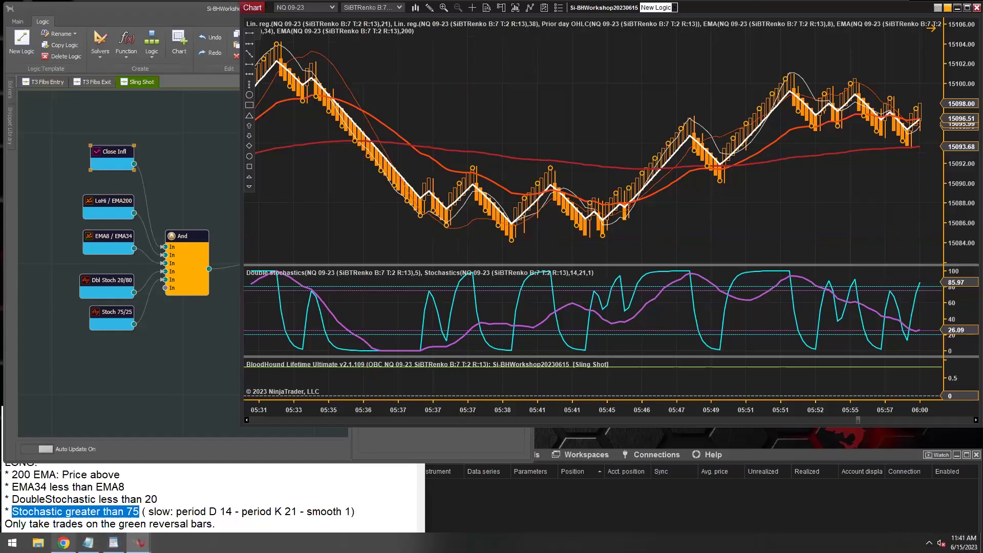
# Switch to Chrome to examine the reference Sling Shot chart's bars and wicks, and return to the NinjaTrader chart.
pyautogui.click(64, 543)
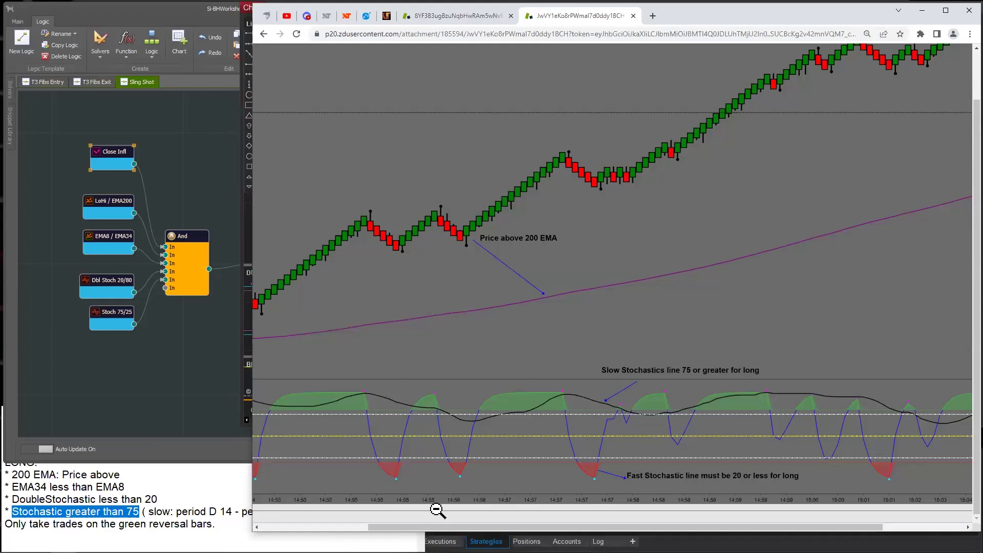
pyautogui.moveTo(402, 527); pyautogui.dragTo(295, 527)
pyautogui.scroll(1, 326, 268)
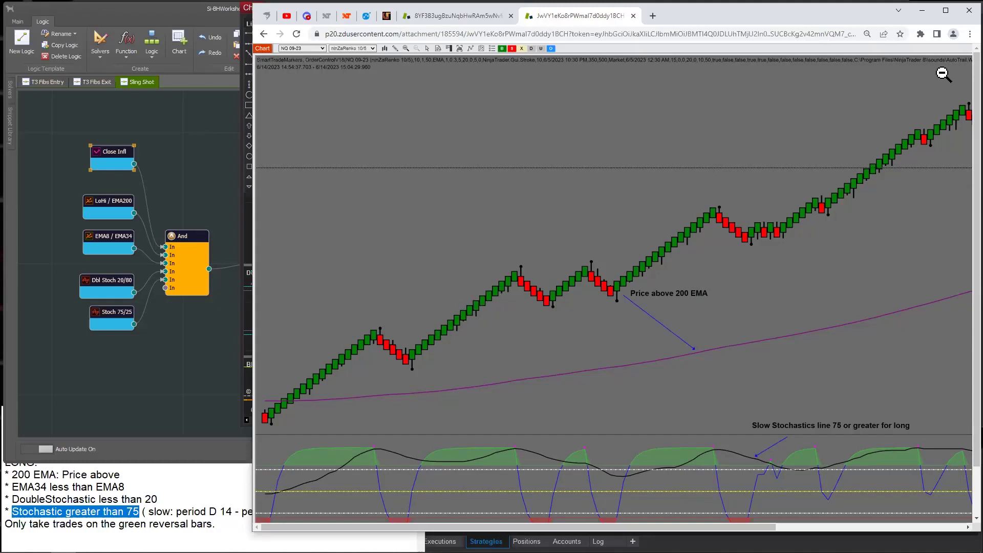
pyautogui.click(922, 10)
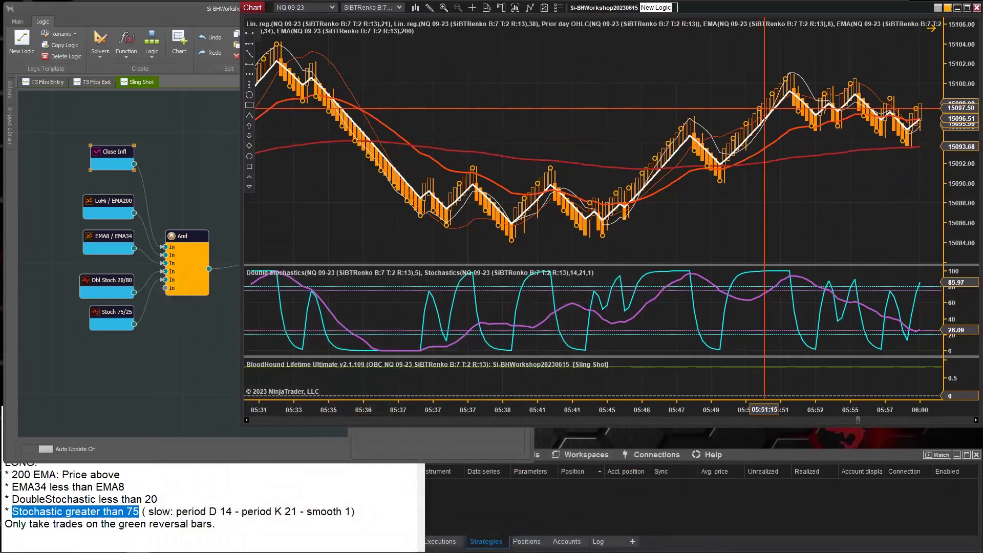
# Set New Trending Bar to 5 in the chart's SiBacktestRenko data series and apply it.
pyautogui.doubleClick(767, 107)
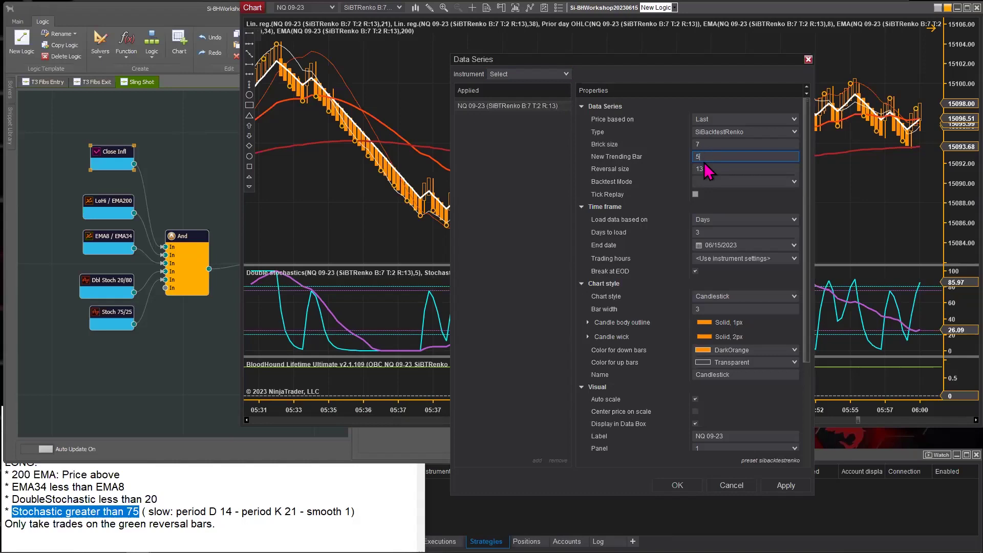
pyautogui.click(678, 485)
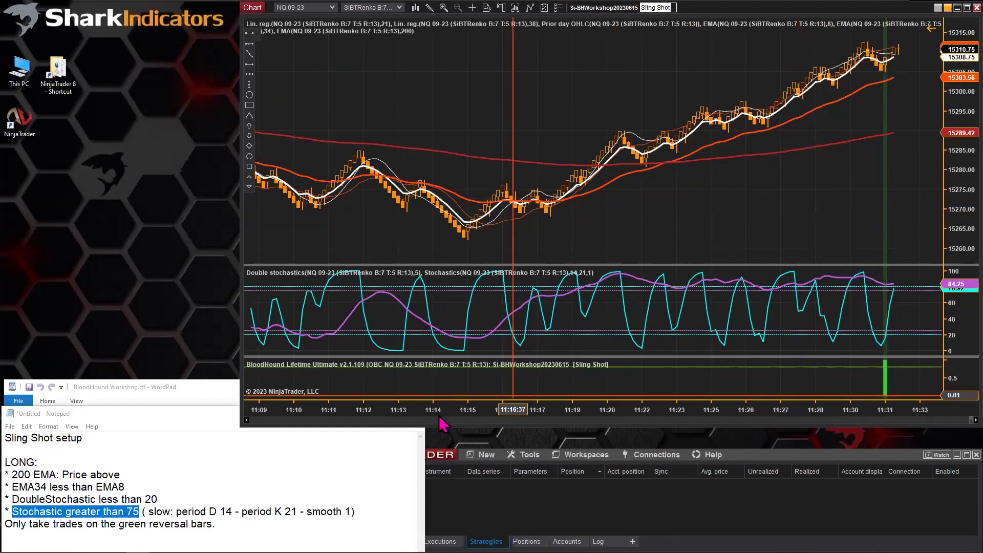
# Examine the Sling Shot long and short signals on the new bars, zooming into the 11:07 short and going back to about 09:10.
pyautogui.click(271, 419)
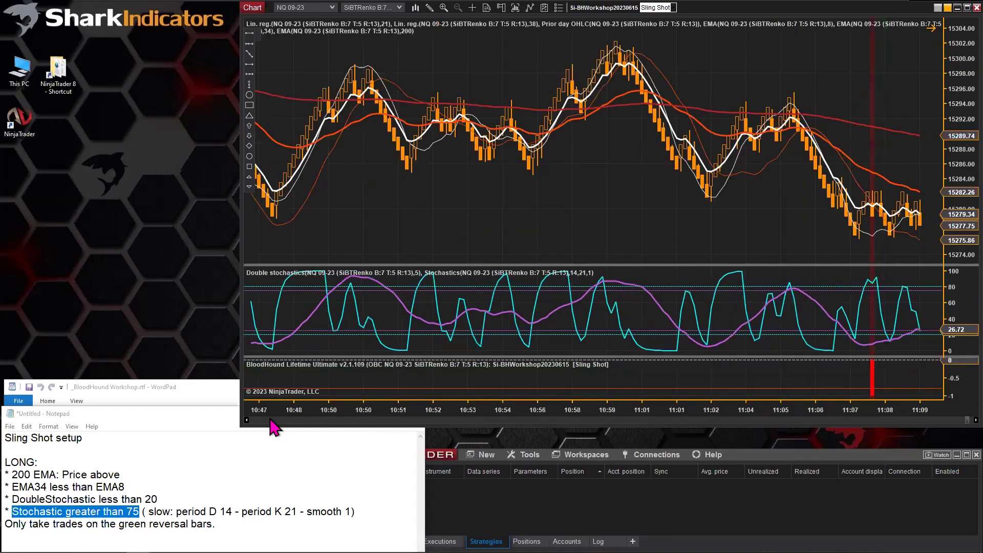
pyautogui.moveTo(772, 256); pyautogui.dragTo(591, 244)
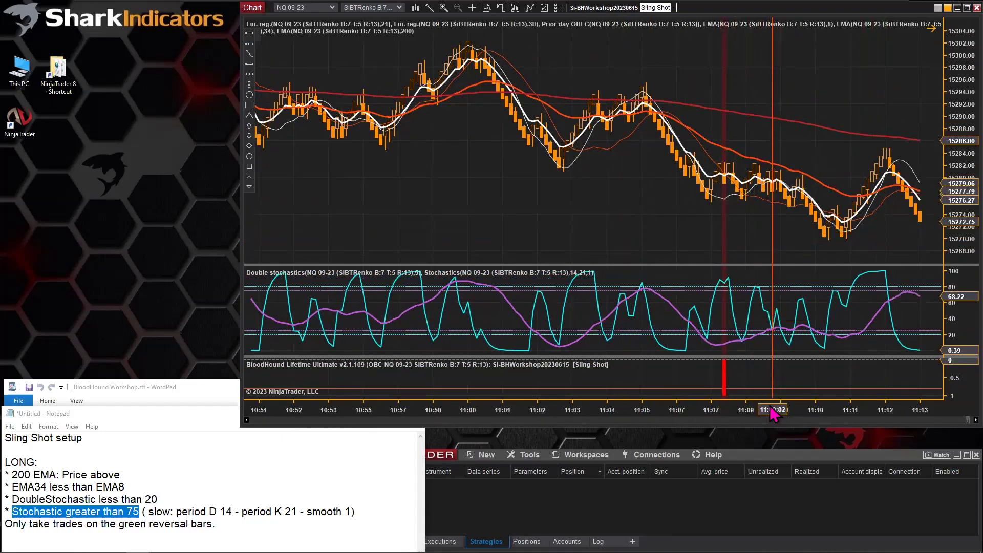
pyautogui.moveTo(773, 408); pyautogui.dragTo(587, 409)
pyautogui.moveTo(563, 253); pyautogui.dragTo(710, 189)
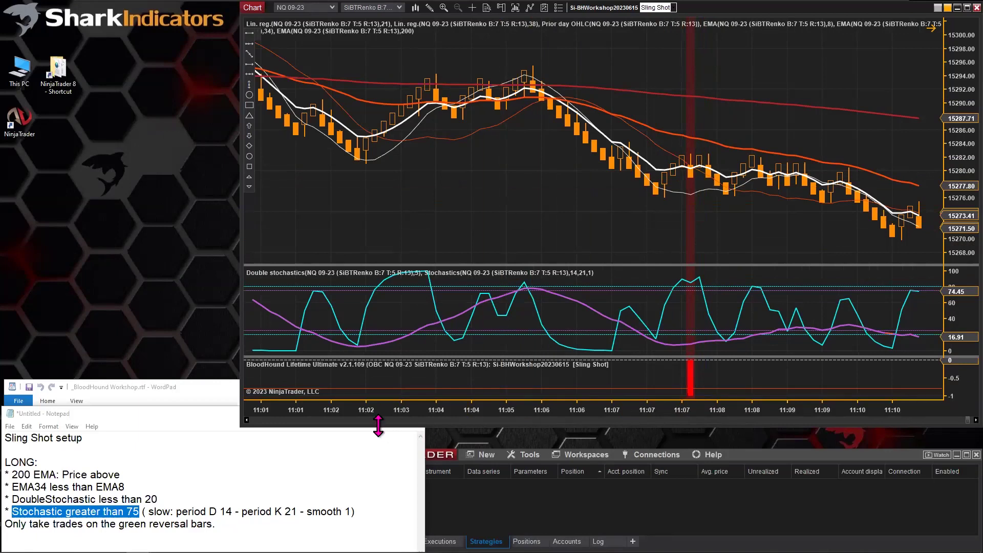
pyautogui.moveTo(380, 409); pyautogui.dragTo(489, 414)
pyautogui.click(306, 420)
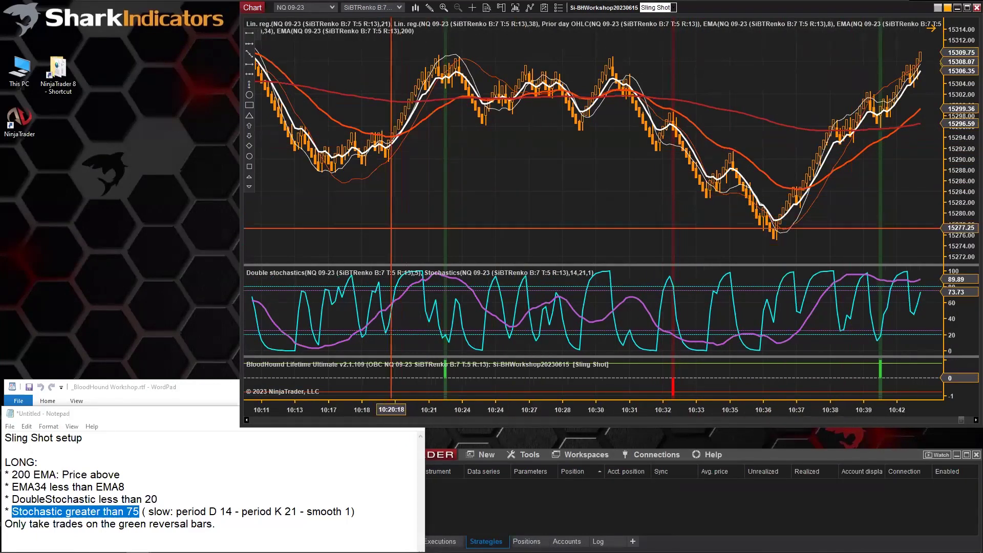
pyautogui.click(275, 420)
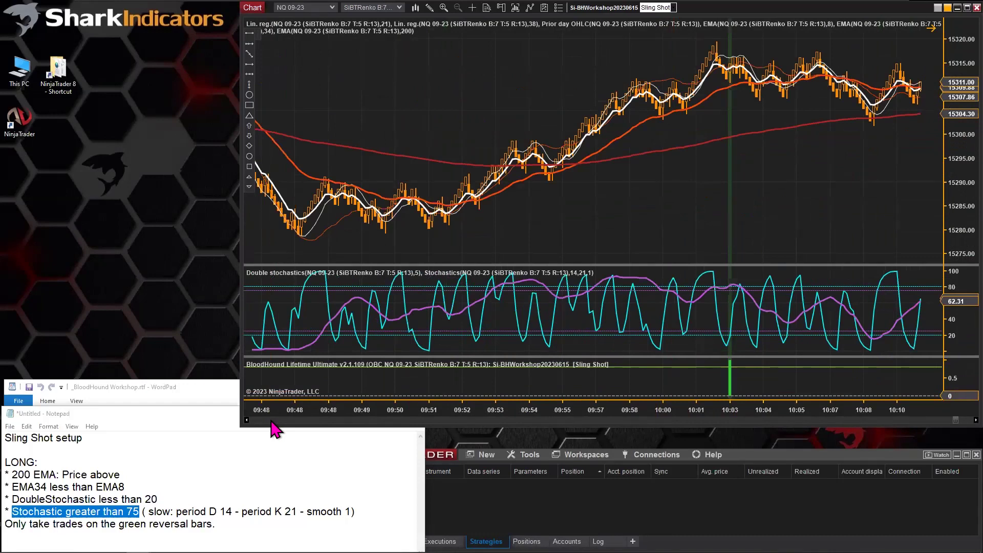
pyautogui.click(272, 420)
pyautogui.click(272, 420)
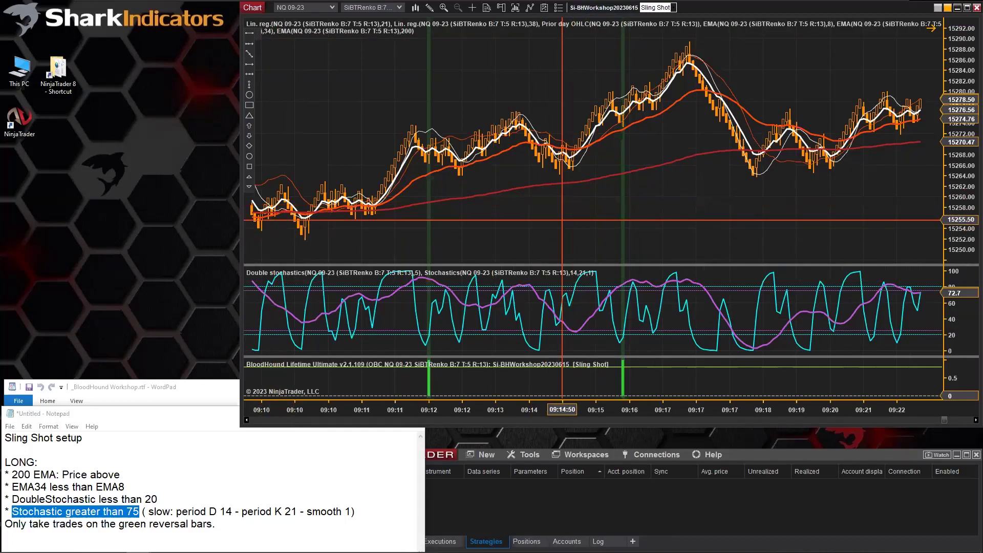
pyautogui.moveTo(542, 222); pyautogui.dragTo(801, 219)
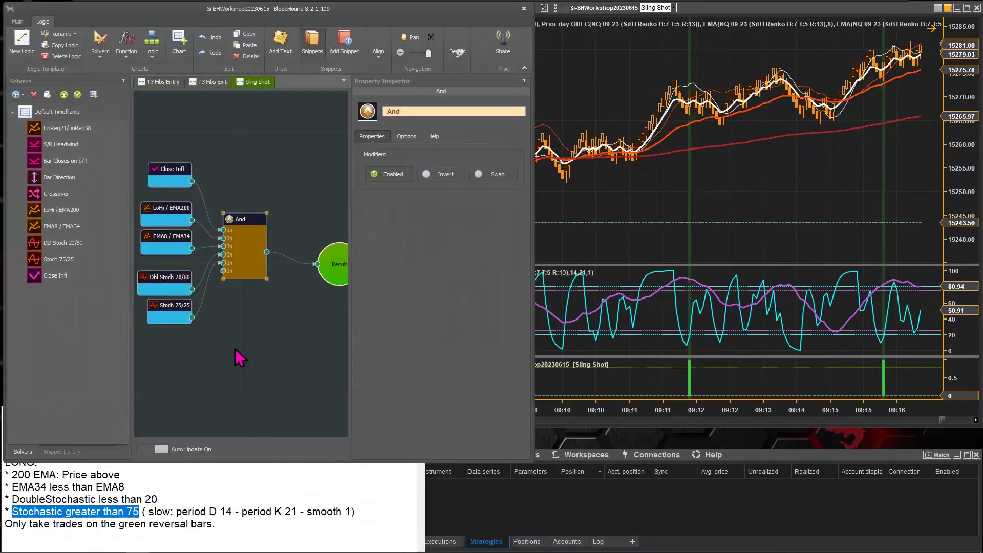
# Group the solvers feeding the And node: Close Infl alone, the two EMA comparisons together, and the two stochastics thresholds together.
pyautogui.moveTo(169, 170); pyautogui.dragTo(168, 161)
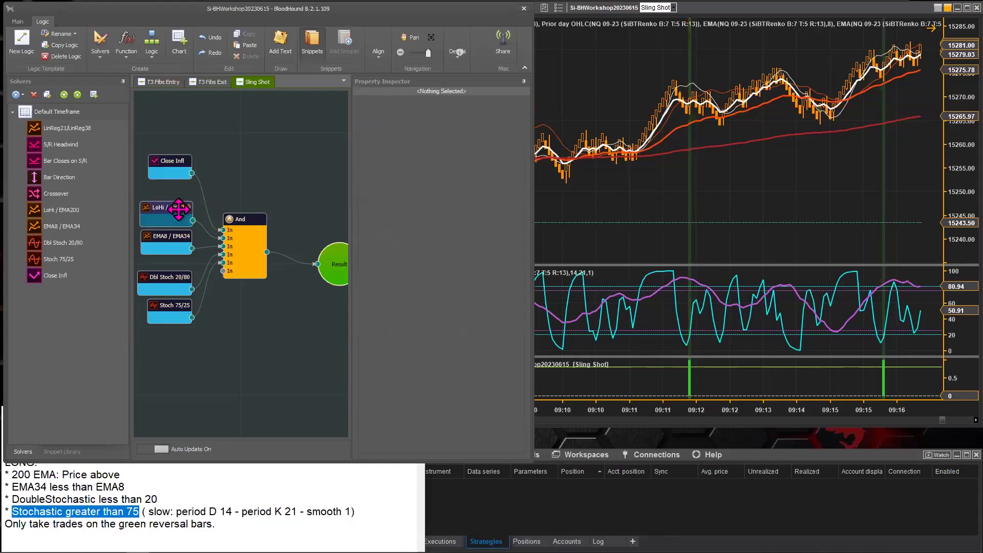
pyautogui.click(156, 210)
pyautogui.moveTo(156, 209); pyautogui.dragTo(153, 209)
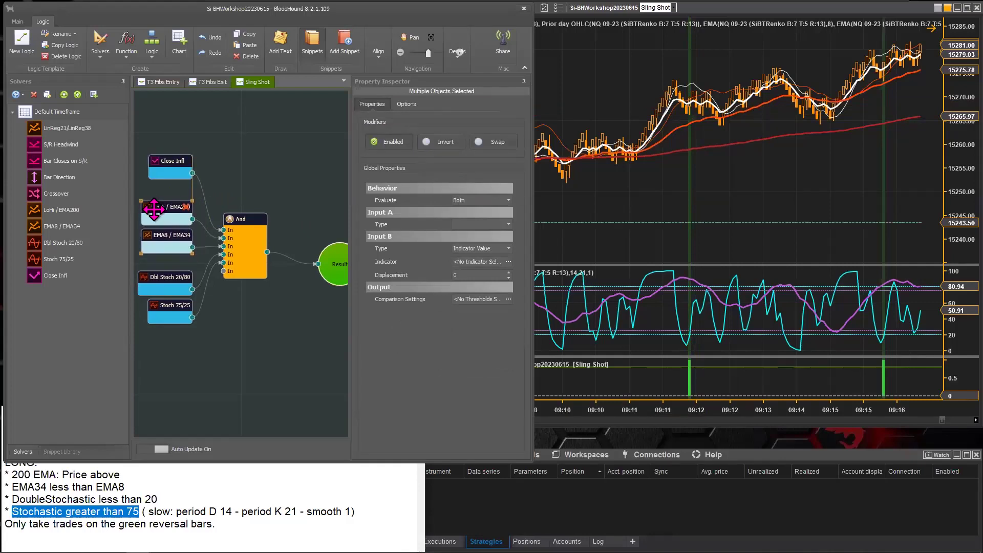
pyautogui.moveTo(153, 209); pyautogui.dragTo(154, 209)
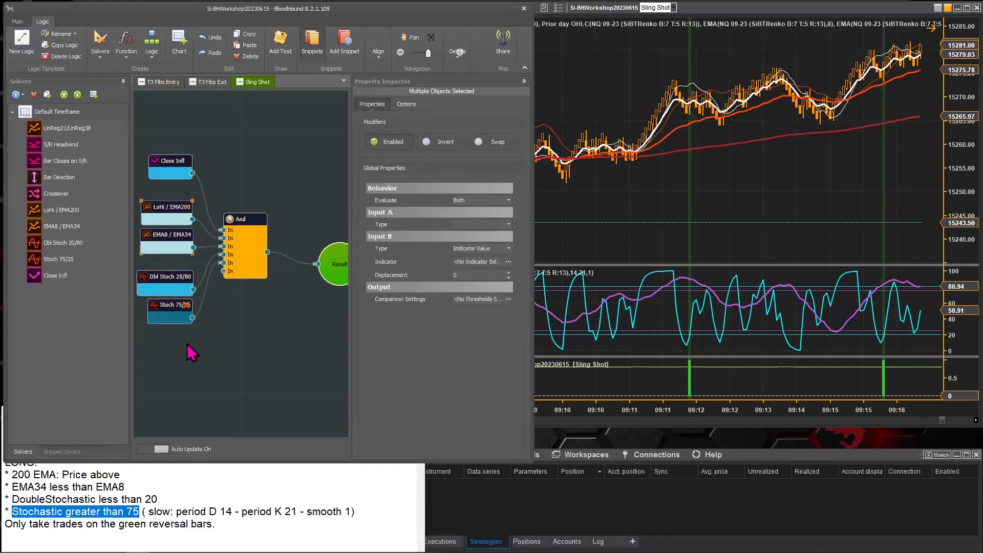
pyautogui.moveTo(185, 344); pyautogui.dragTo(159, 277)
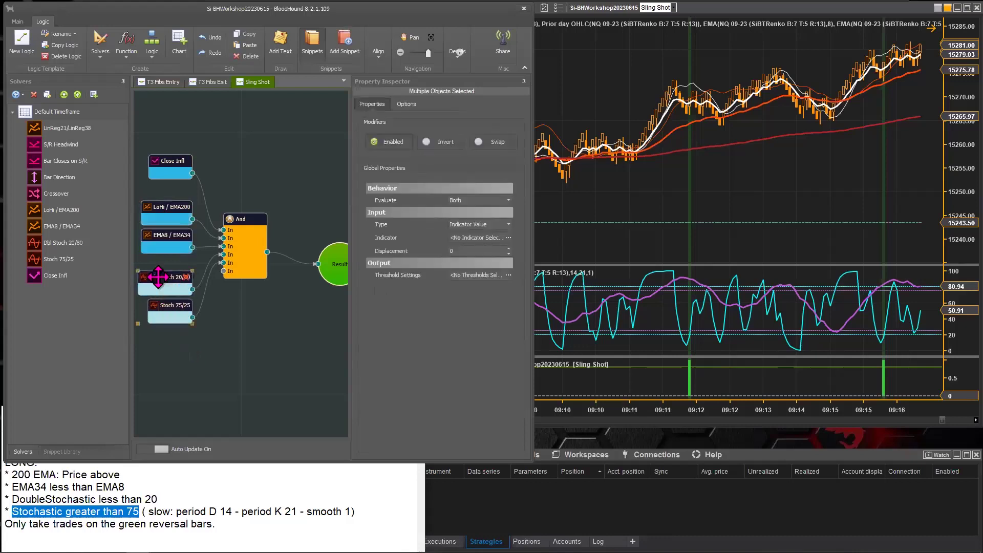